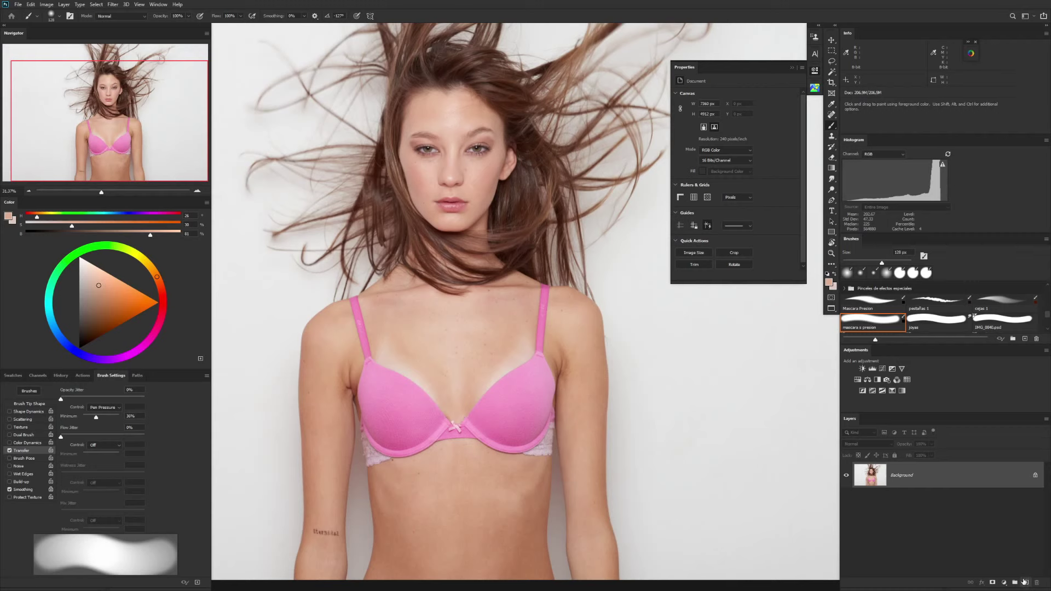
# Step: Create a new empty layer and sample the tanned skin tone from the chest as the brush color
pyautogui.click(1026, 584)
pyautogui.press('z')
pyautogui.click(577, 350)
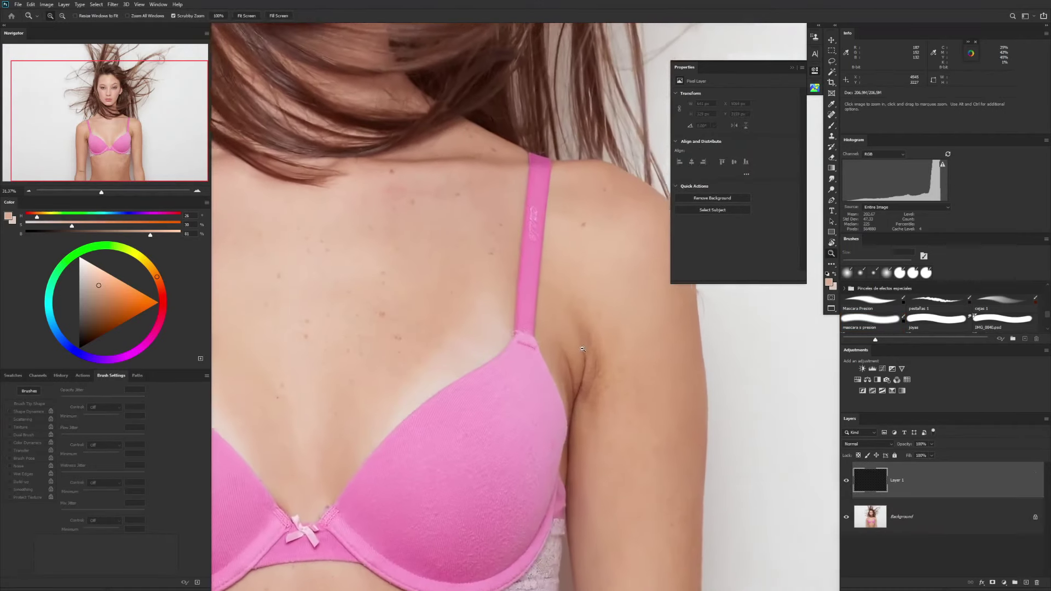
pyautogui.press('b')
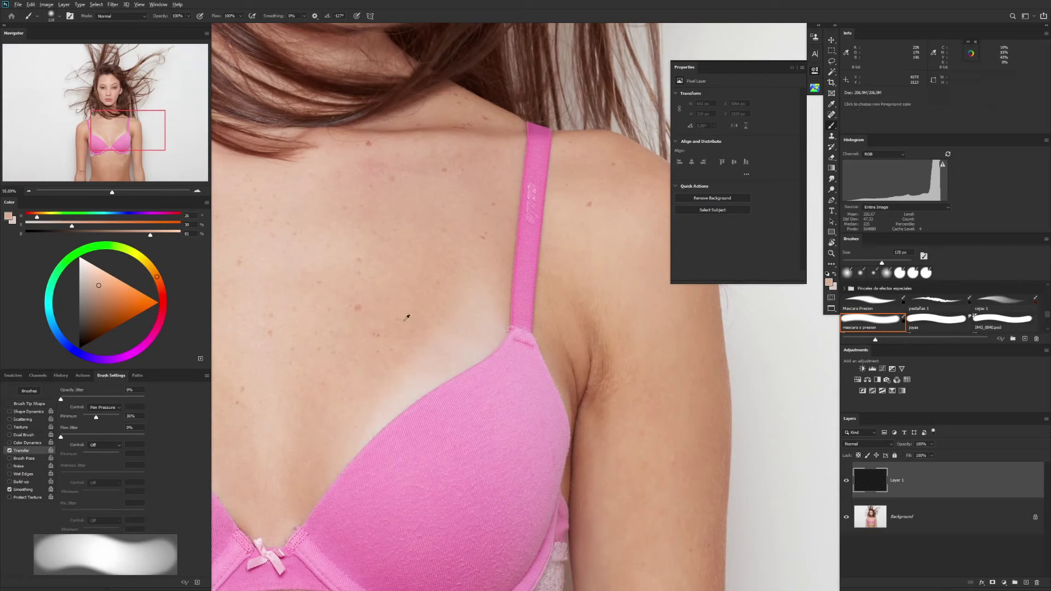
pyautogui.press('alt')
pyautogui.moveTo(422, 310)
pyautogui.mouseDown()
pyautogui.moveTo(418, 289)
pyautogui.moveTo(414, 300)
pyautogui.moveTo(411, 291)
pyautogui.moveTo(464, 331)
pyautogui.moveTo(470, 347)
pyautogui.moveTo(414, 300)
pyautogui.moveTo(432, 300)
pyautogui.mouseUp()
pyautogui.hscroll(10, 540, 317)
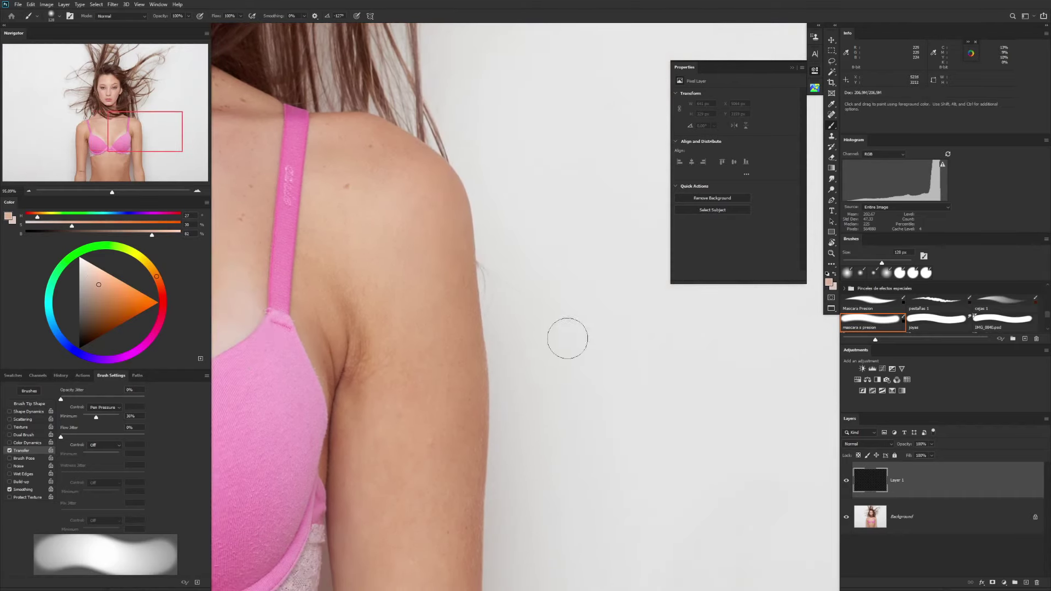
pyautogui.hscroll(-10, 434, 296)
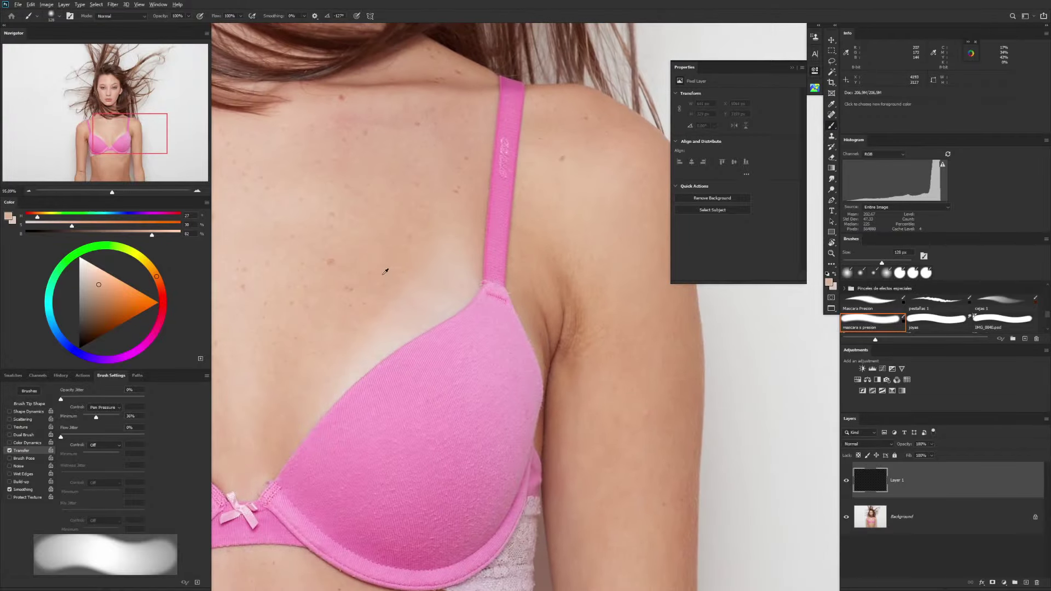
pyautogui.keyDown('alt'); pyautogui.click(386, 271); pyautogui.keyUp('alt')
# Step: Enlarge the brush, turn off its Transfer option, and stamp a round tan swatch on the backdrop beside the arm
pyautogui.hscroll(10, 602, 317)
pyautogui.moveTo(566, 319); pyautogui.dragTo(593, 488)
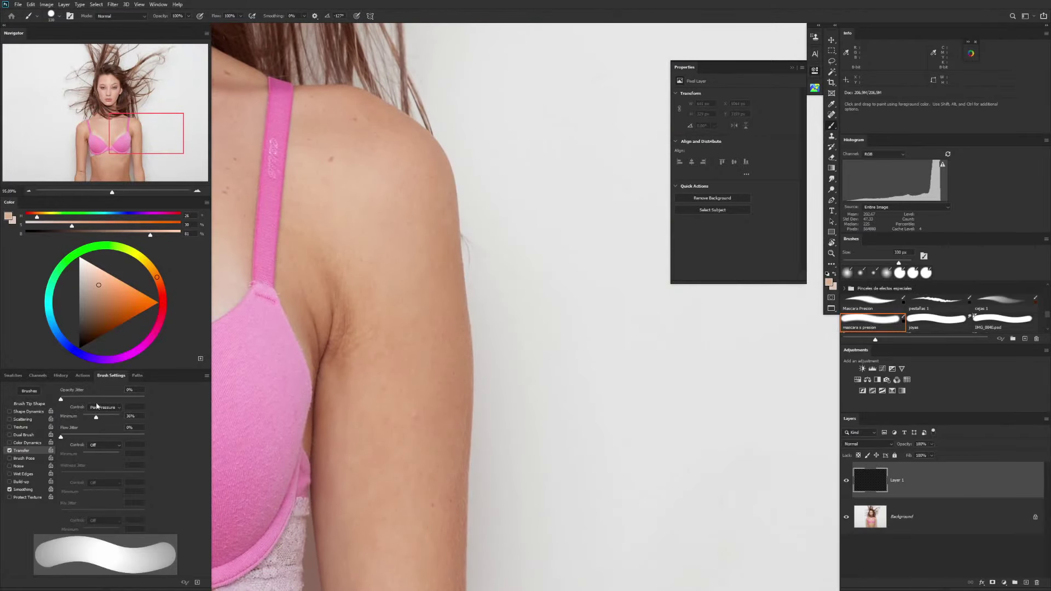
pyautogui.click(9, 451)
pyautogui.click(583, 342)
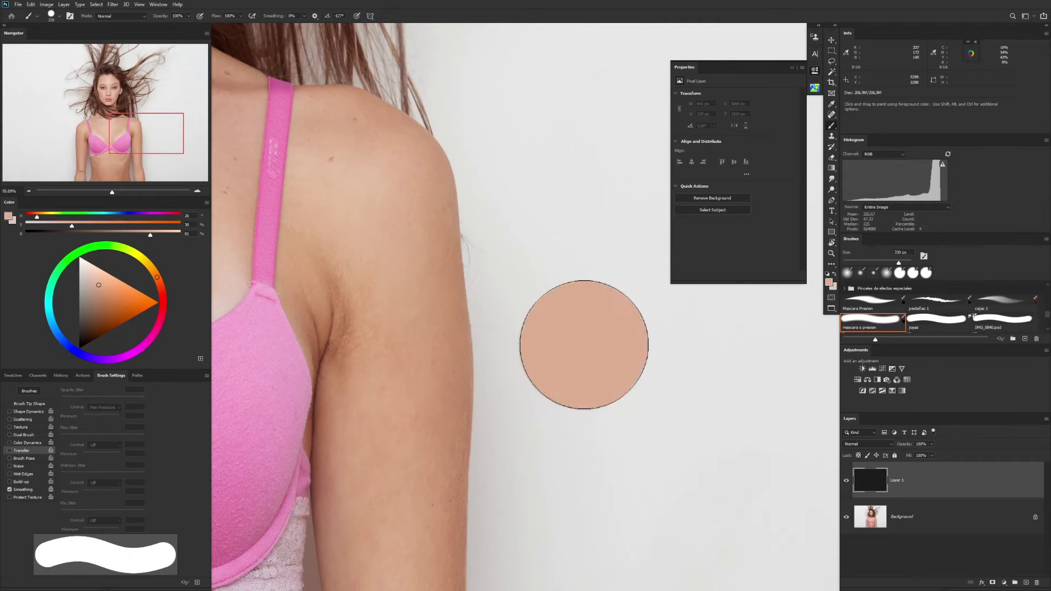
# Step: Sample the pale skin of the tan line above the bra cup and stamp a second swatch beside the tan one
pyautogui.moveTo(369, 387)
pyautogui.mouseDown()
pyautogui.moveTo(576, 368)
pyautogui.moveTo(549, 387)
pyautogui.mouseUp()
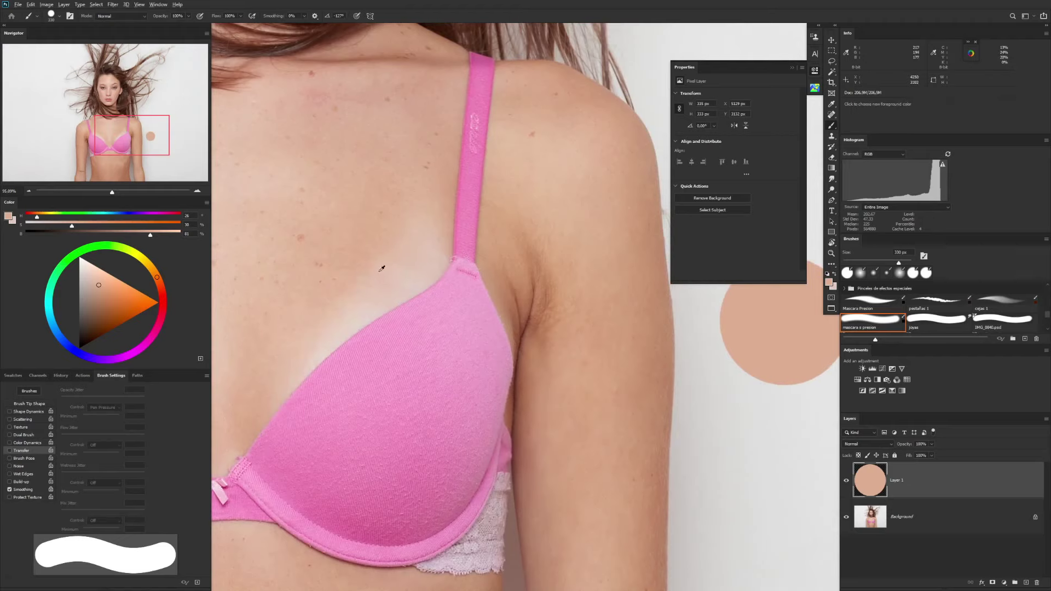
pyautogui.keyDown('alt'); pyautogui.click(417, 281); pyautogui.keyUp('alt')
pyautogui.moveTo(665, 266); pyautogui.dragTo(290, 329)
pyautogui.click(509, 347)
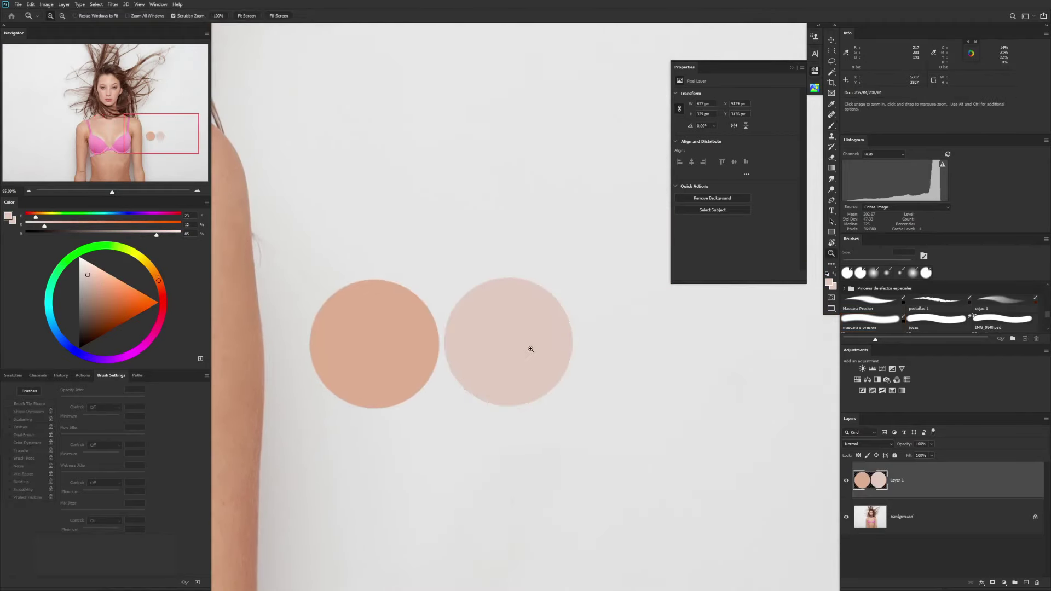
# Step: Examine both skin swatches against the whole photo, sampling each one to compare its hue, saturation and brightness
pyautogui.press('z')
pyautogui.moveTo(531, 347)
pyautogui.mouseDown()
pyautogui.moveTo(486, 362)
pyautogui.moveTo(509, 349)
pyautogui.moveTo(496, 347)
pyautogui.mouseUp()
pyautogui.hotkey('ctrl', '0')
pyautogui.press('b')
pyautogui.keyDown('alt'); pyautogui.click(490, 348); pyautogui.keyUp('alt')
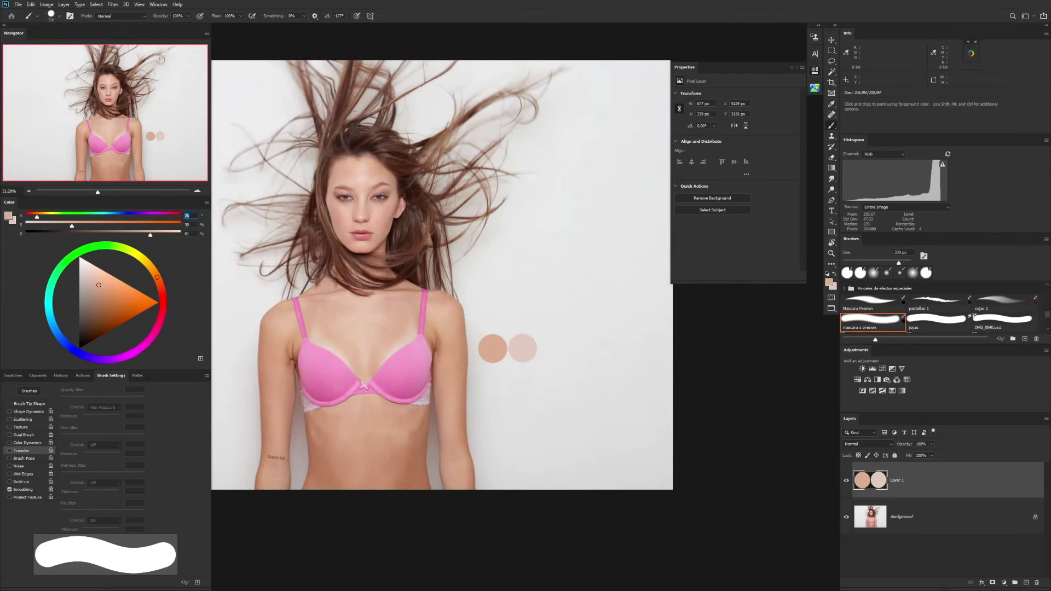
pyautogui.moveTo(496, 347); pyautogui.dragTo(528, 348)
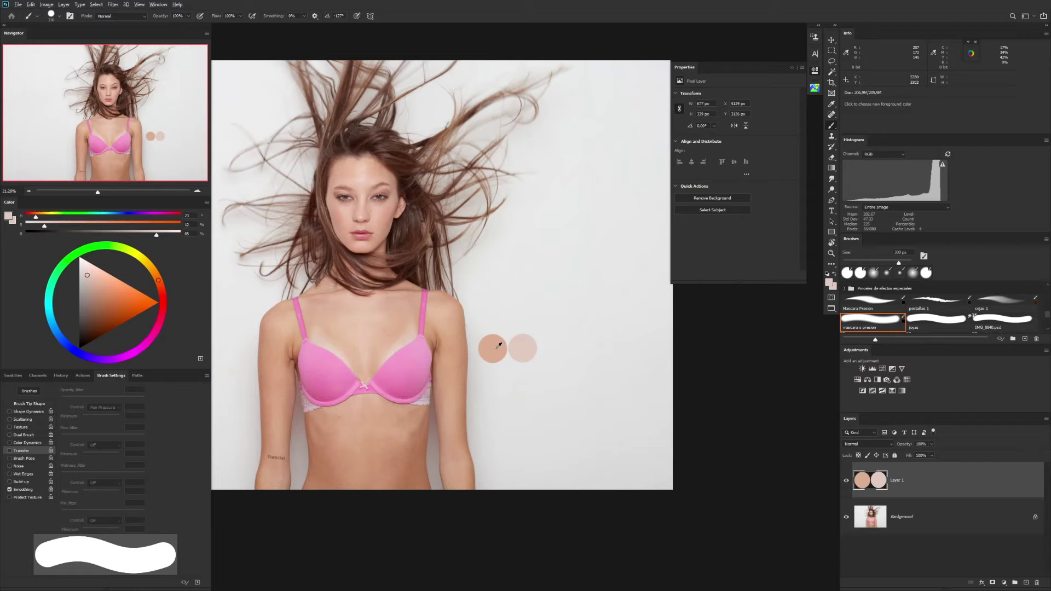
pyautogui.moveTo(502, 345)
pyautogui.mouseDown()
pyautogui.moveTo(532, 342)
pyautogui.moveTo(488, 339)
pyautogui.moveTo(527, 347)
pyautogui.moveTo(500, 347)
pyautogui.mouseUp()
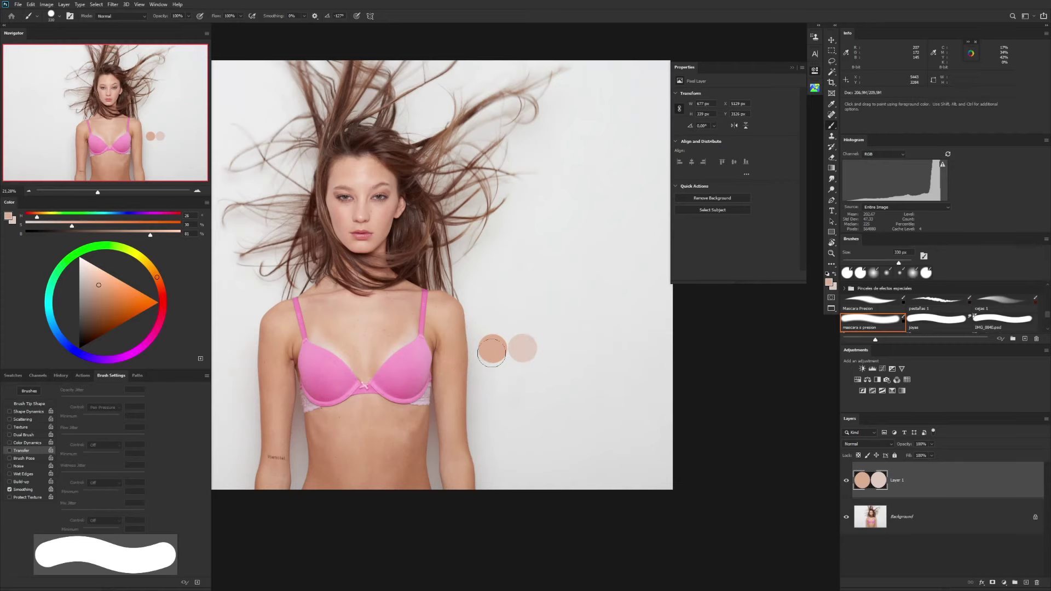
# Step: Add a Curves adjustment layer directly above the Background, beneath the swatch layer
pyautogui.press('z')
pyautogui.moveTo(429, 342); pyautogui.dragTo(437, 335)
pyautogui.press('b')
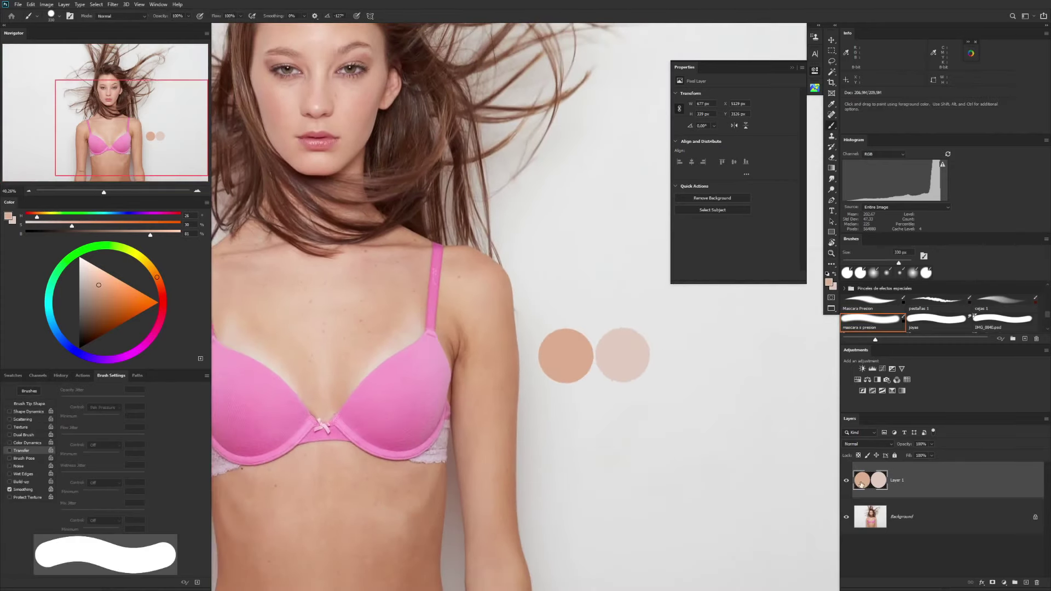
pyautogui.press('space')
pyautogui.moveTo(526, 395); pyautogui.dragTo(558, 401)
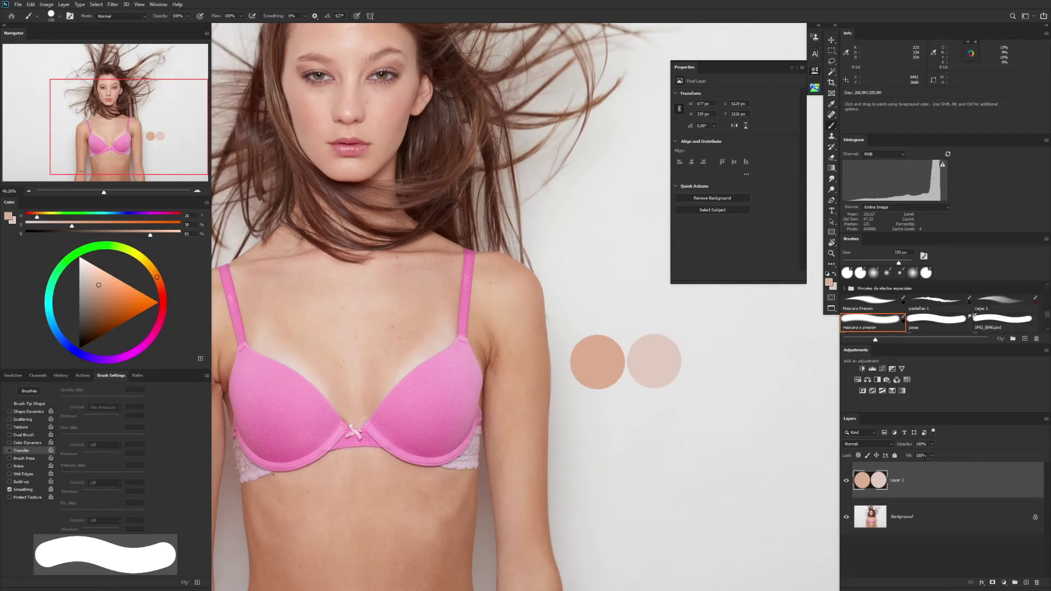
pyautogui.click(900, 516)
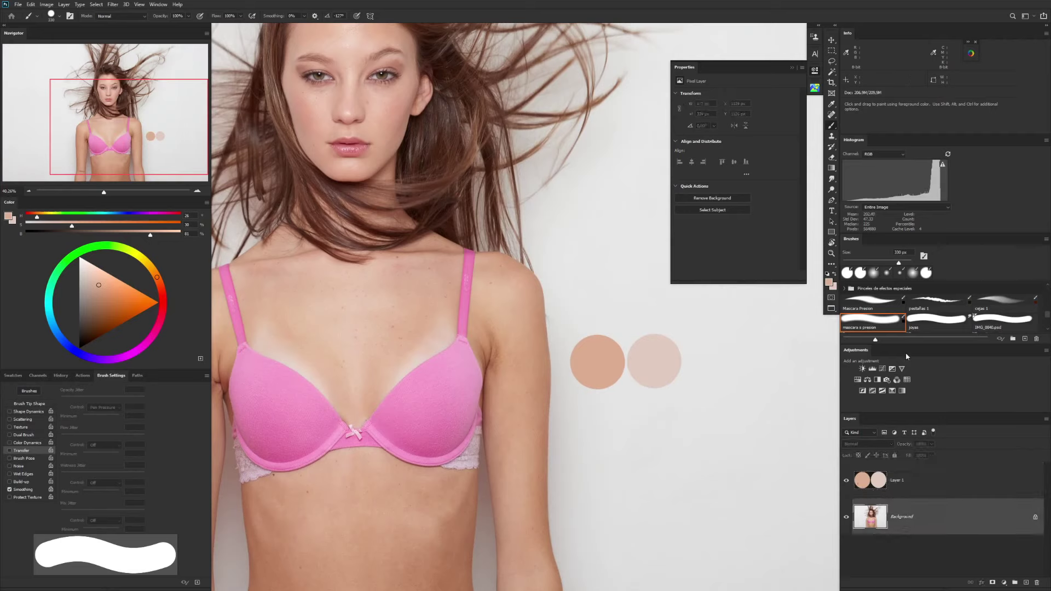
pyautogui.click(882, 368)
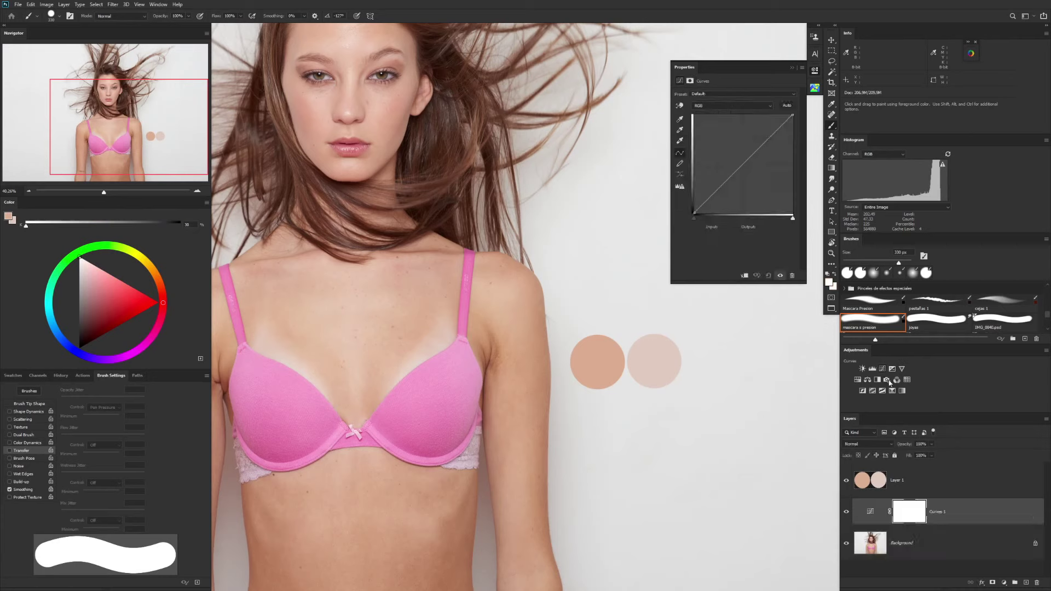
# Step: Examine the Curves layer's adjustment settings and its layer mask properties in turn
pyautogui.click(870, 512)
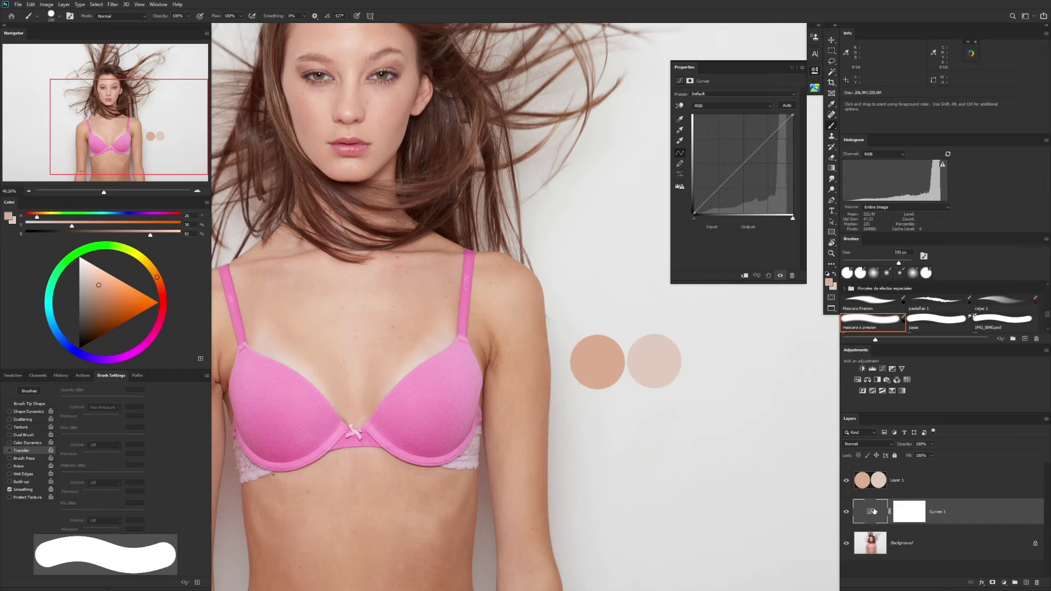
pyautogui.click(910, 512)
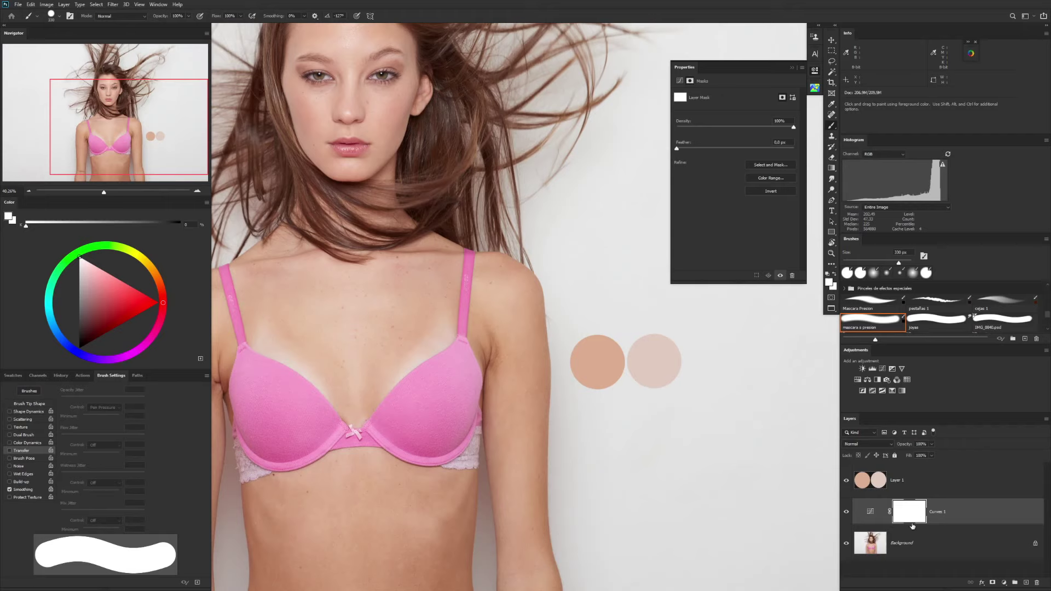
pyautogui.click(871, 512)
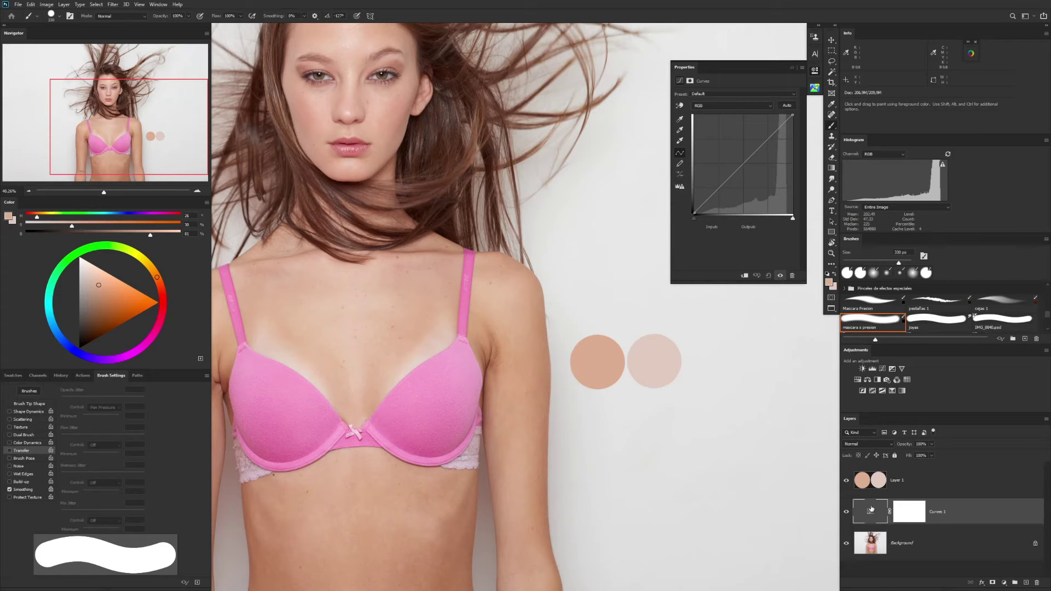
pyautogui.click(907, 512)
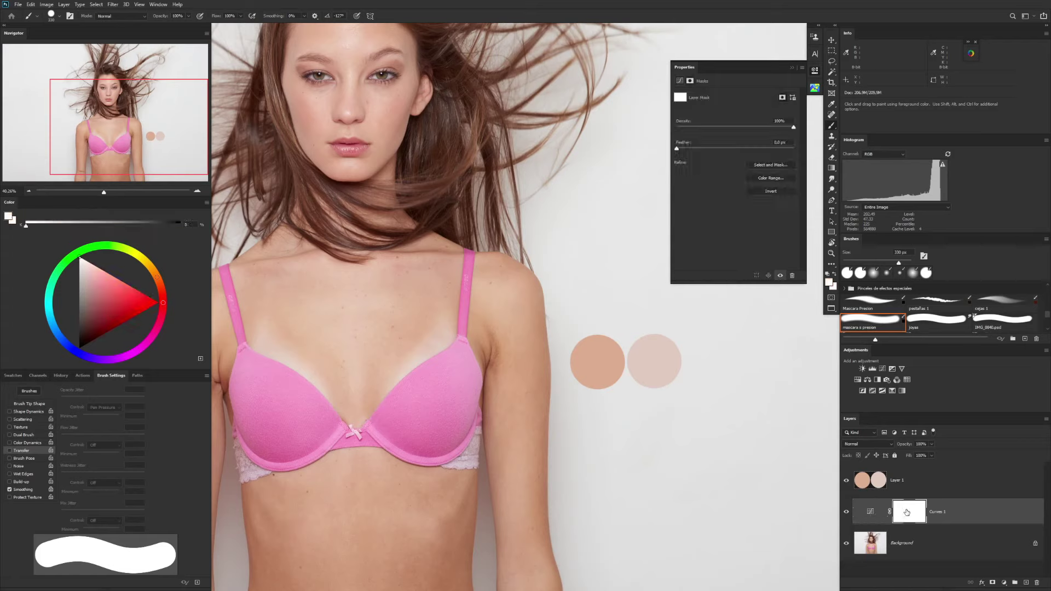
pyautogui.click(871, 512)
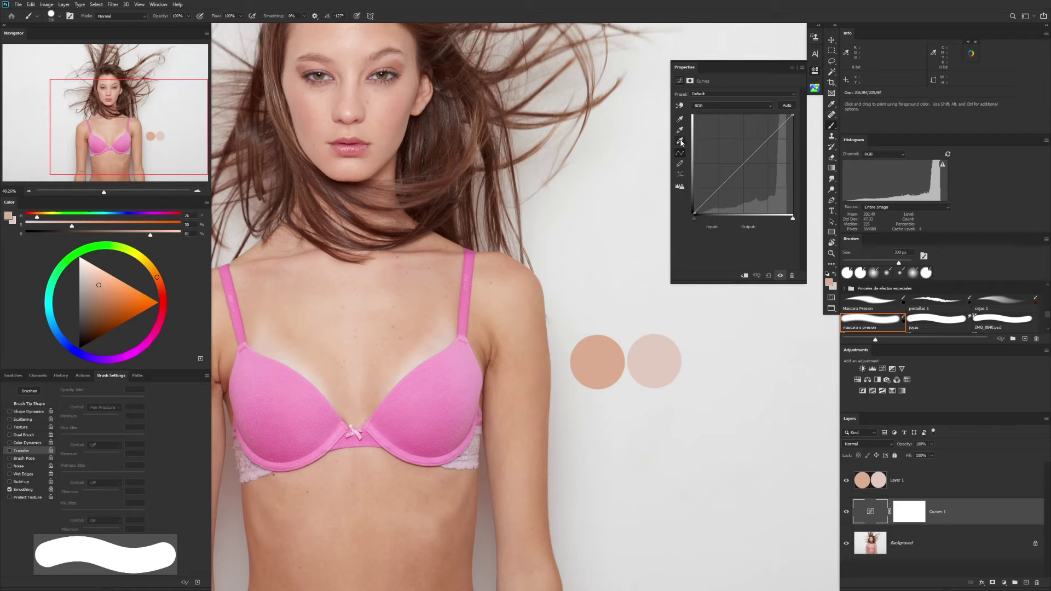
# Step: Set the eyedropper to sample All Layers and pick the tan swatch as the Curves white point's target highlight color
pyautogui.keyDown('alt'); pyautogui.click(662, 358); pyautogui.keyUp('alt')
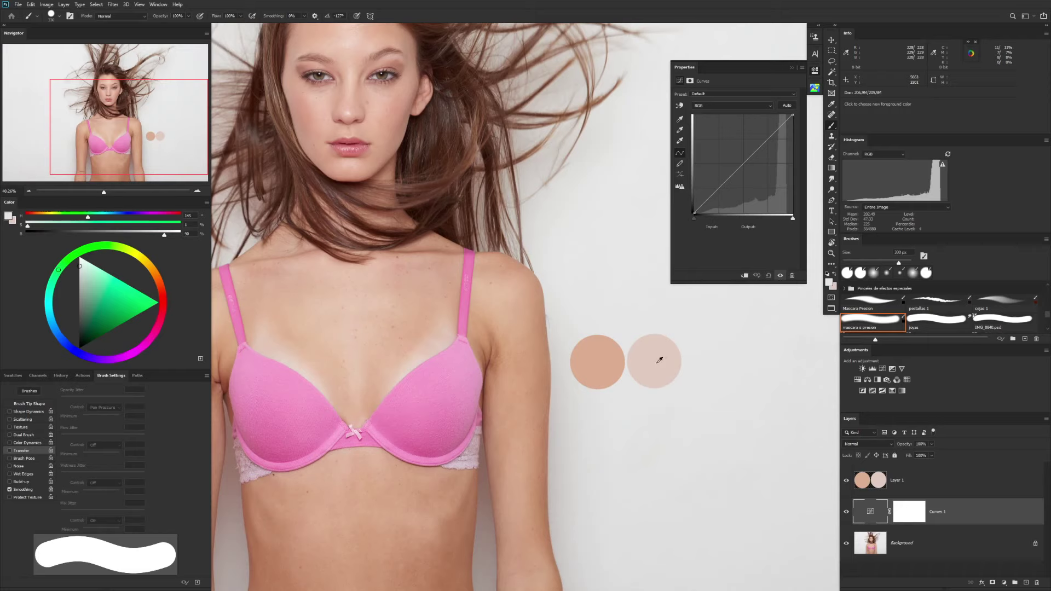
pyautogui.keyDown('alt'); pyautogui.click(615, 351); pyautogui.keyUp('alt')
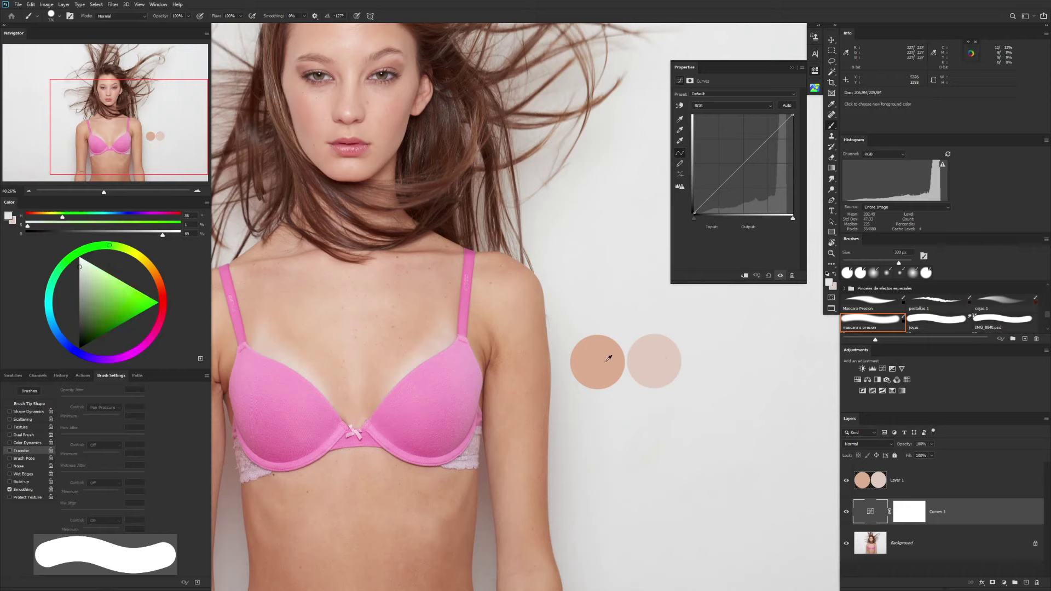
pyautogui.doubleClick(680, 141)
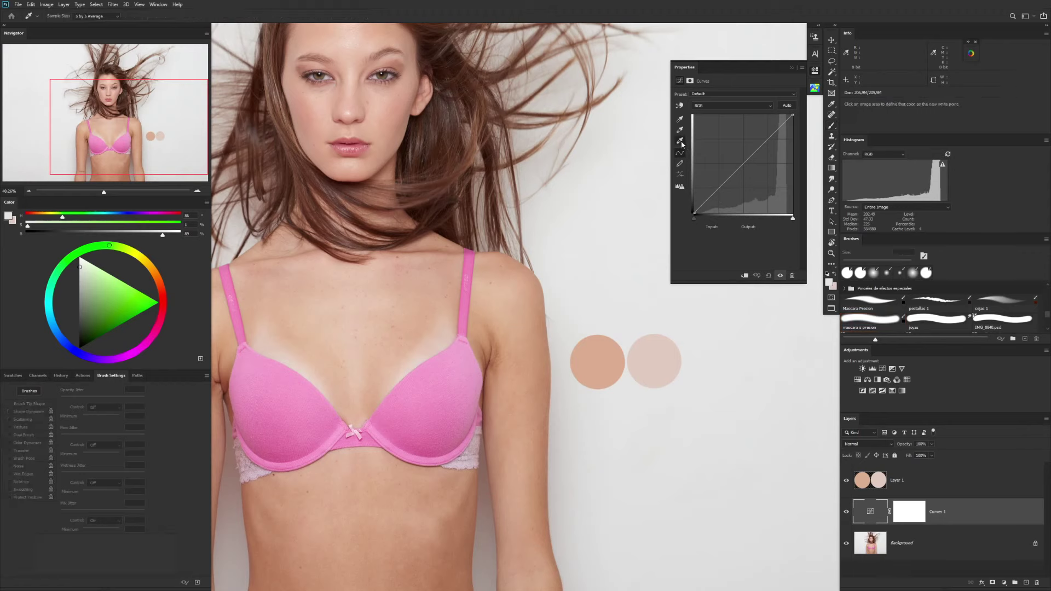
pyautogui.keyDown('alt'); pyautogui.click(605, 357); pyautogui.keyUp('alt')
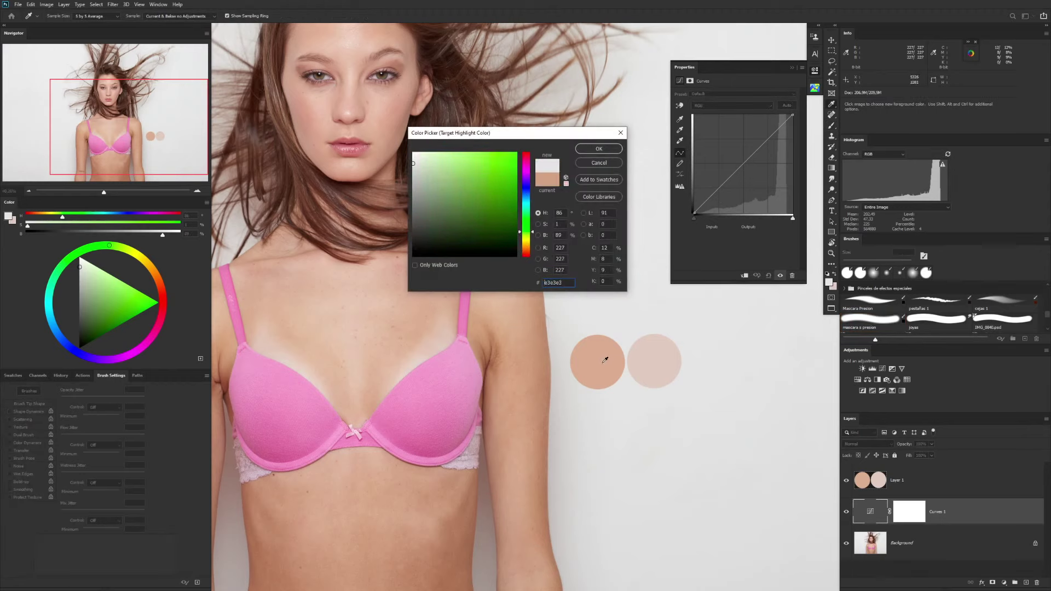
pyautogui.moveTo(603, 362); pyautogui.dragTo(602, 362)
pyautogui.click(180, 16)
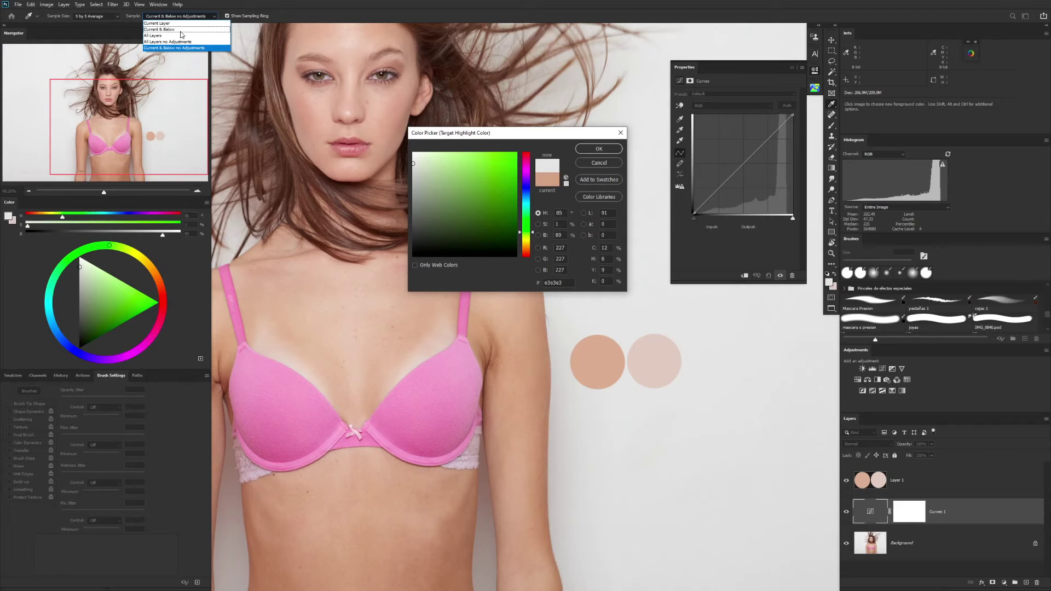
pyautogui.click(182, 36)
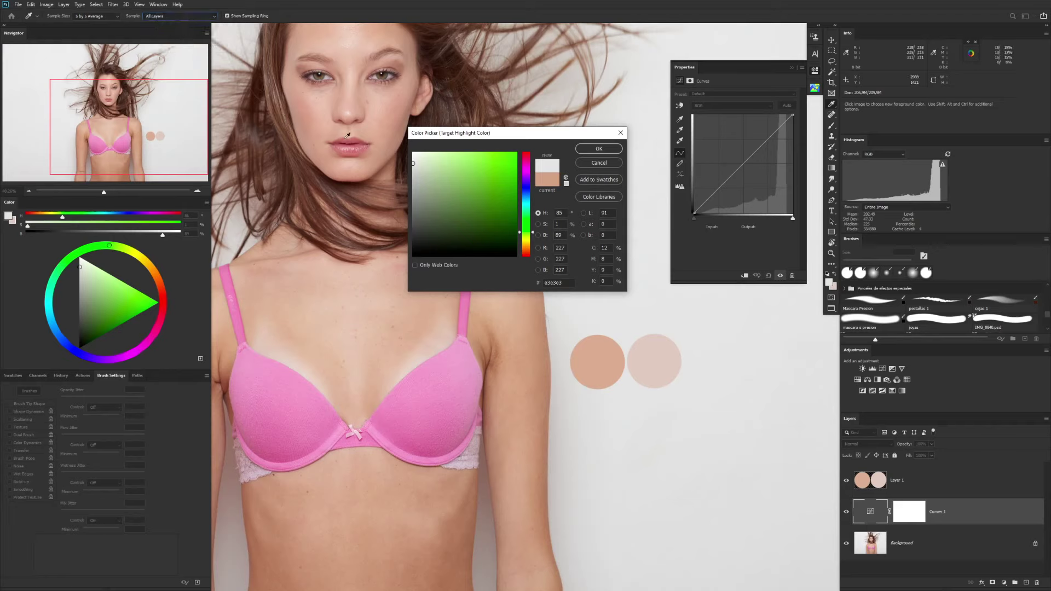
pyautogui.click(607, 360)
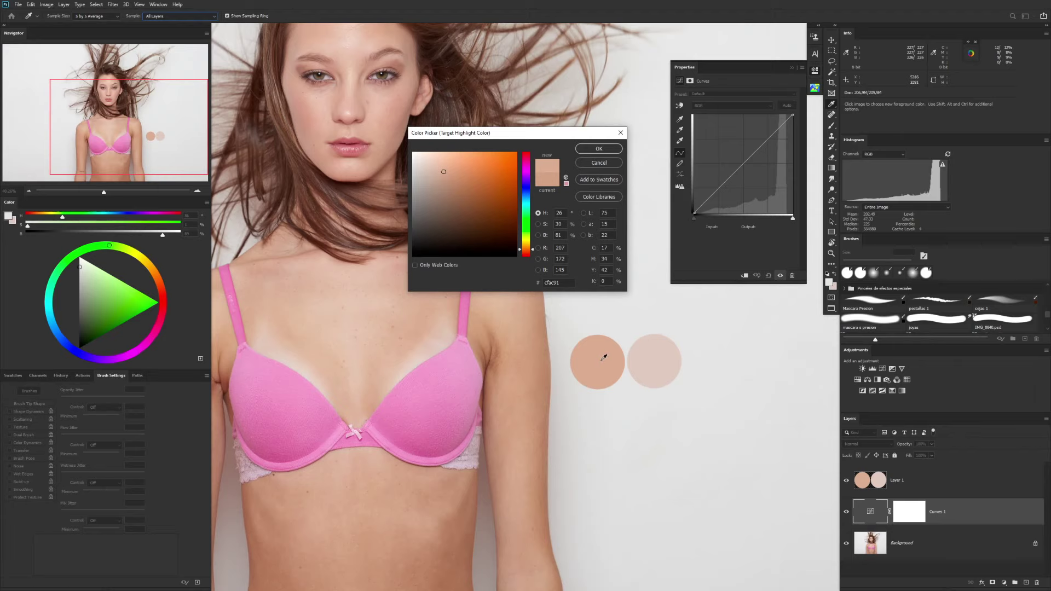
# Step: Compare the two swatches as target highlight color, accept the tan one, and save the new target colors as defaults
pyautogui.click(655, 361)
pyautogui.click(600, 355)
pyautogui.click(659, 353)
pyautogui.click(601, 358)
pyautogui.click(599, 150)
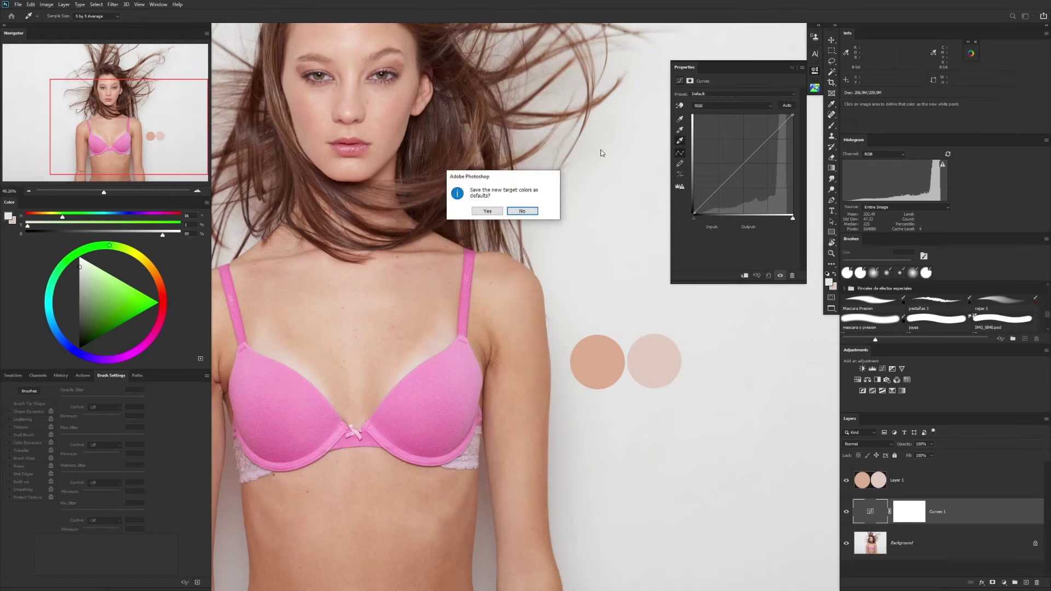
pyautogui.moveTo(492, 181); pyautogui.dragTo(557, 196)
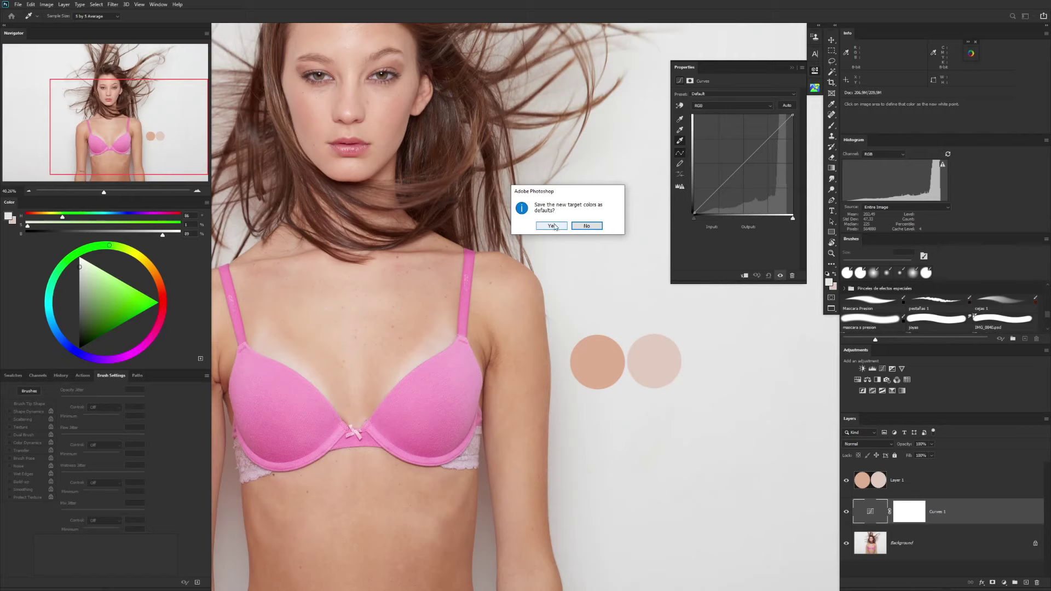
pyautogui.click(553, 230)
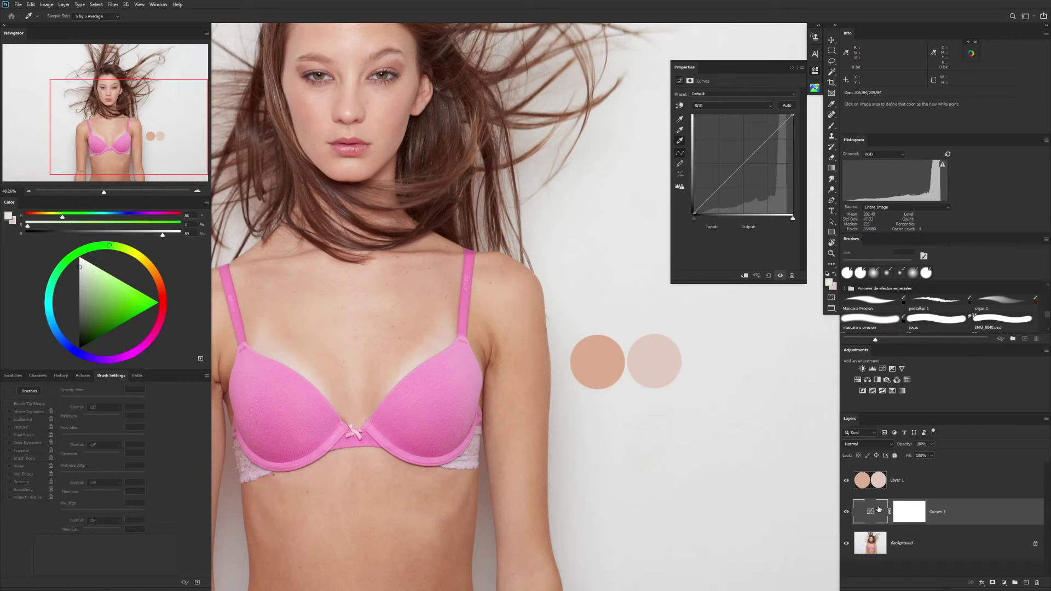
# Step: Try the Curves white point eyedropper on the pale swatch to map it to the tan color, and undo it
pyautogui.click(908, 516)
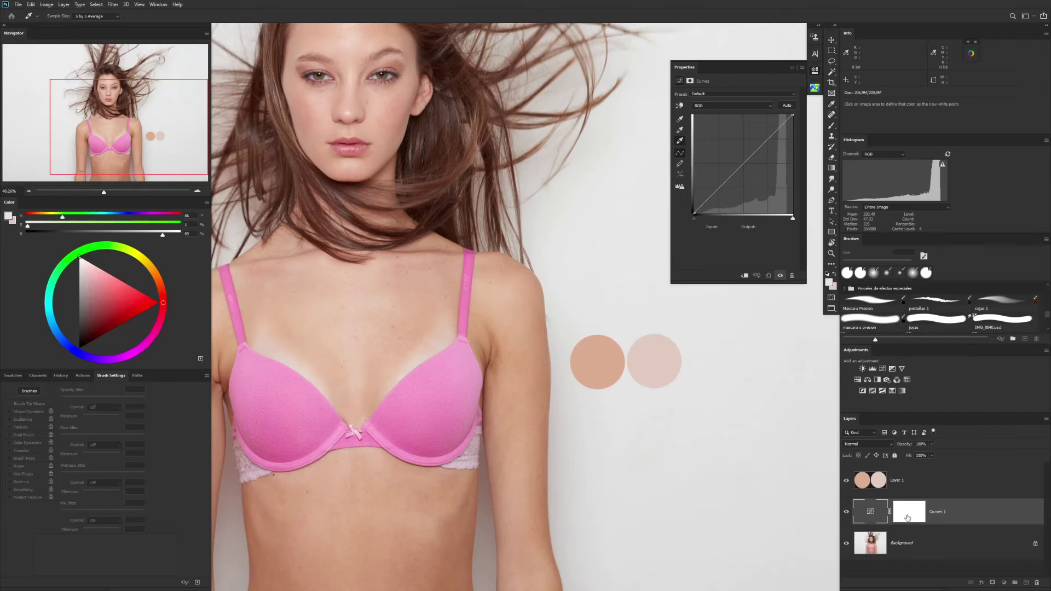
pyautogui.click(679, 82)
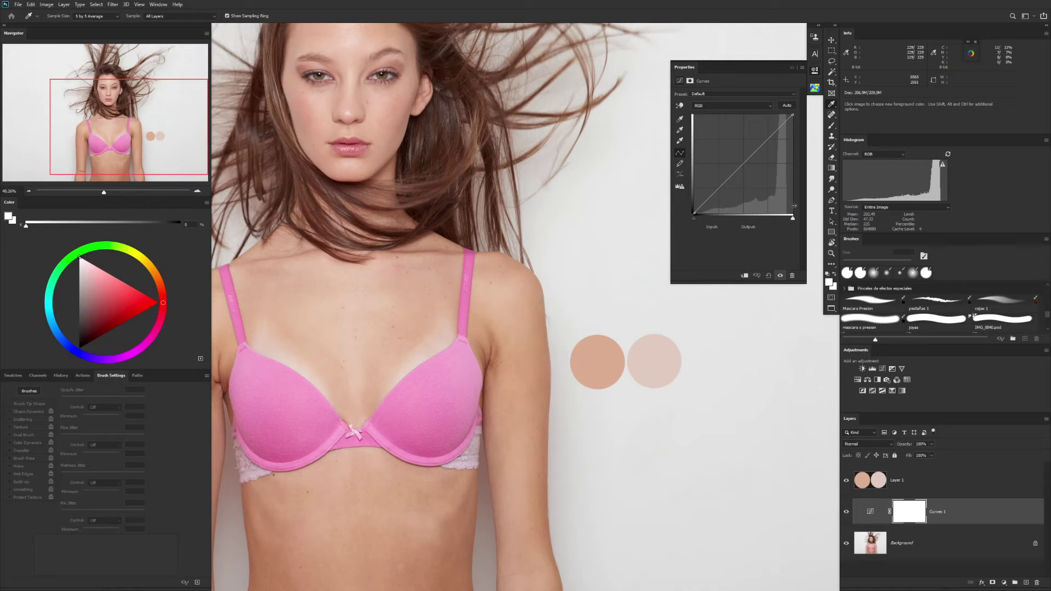
pyautogui.click(681, 142)
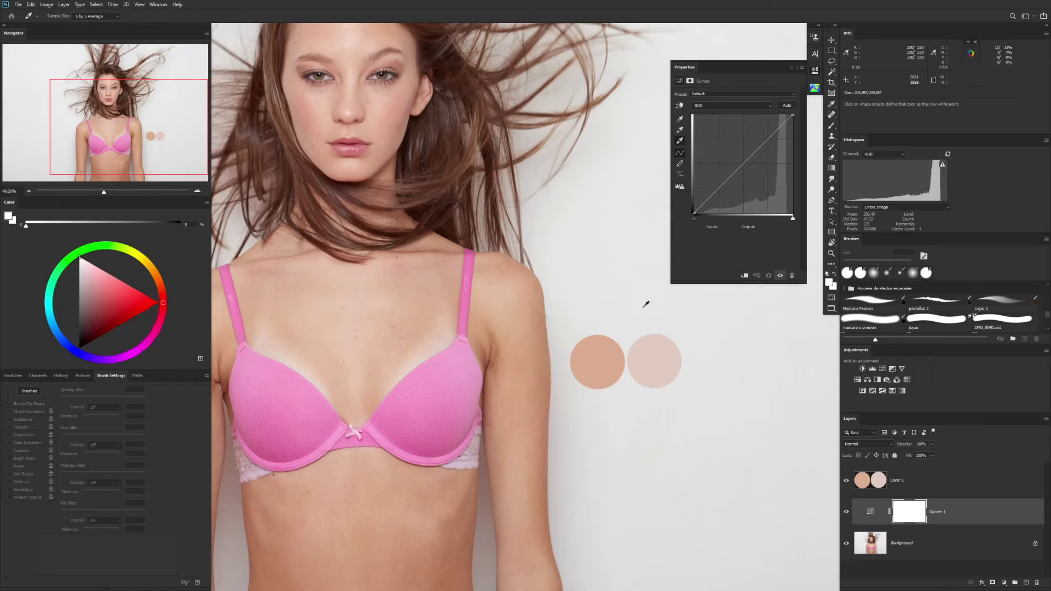
pyautogui.click(657, 360)
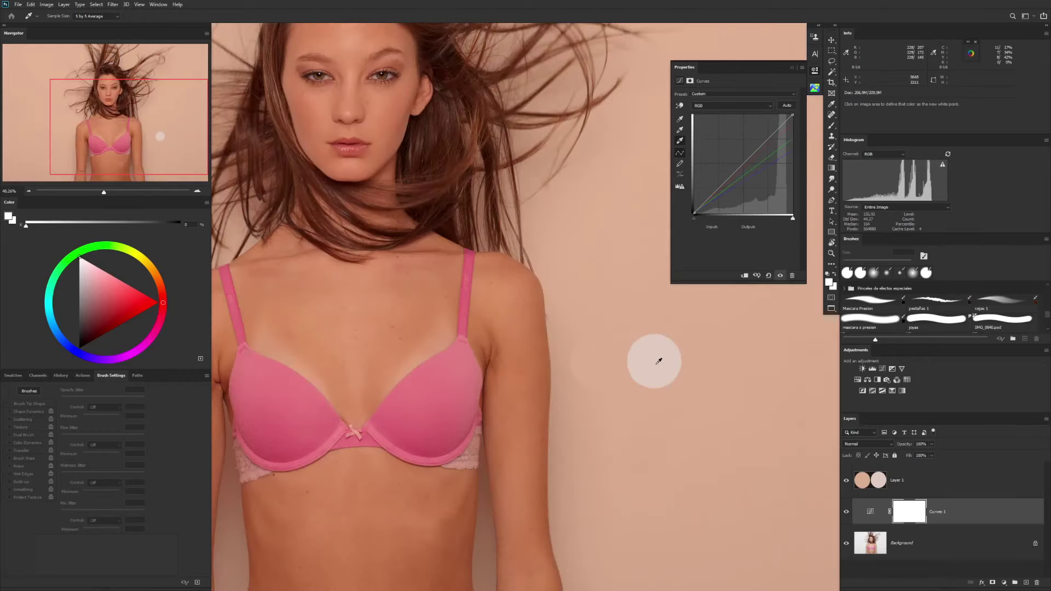
pyautogui.hotkey('ctrl', 'z')
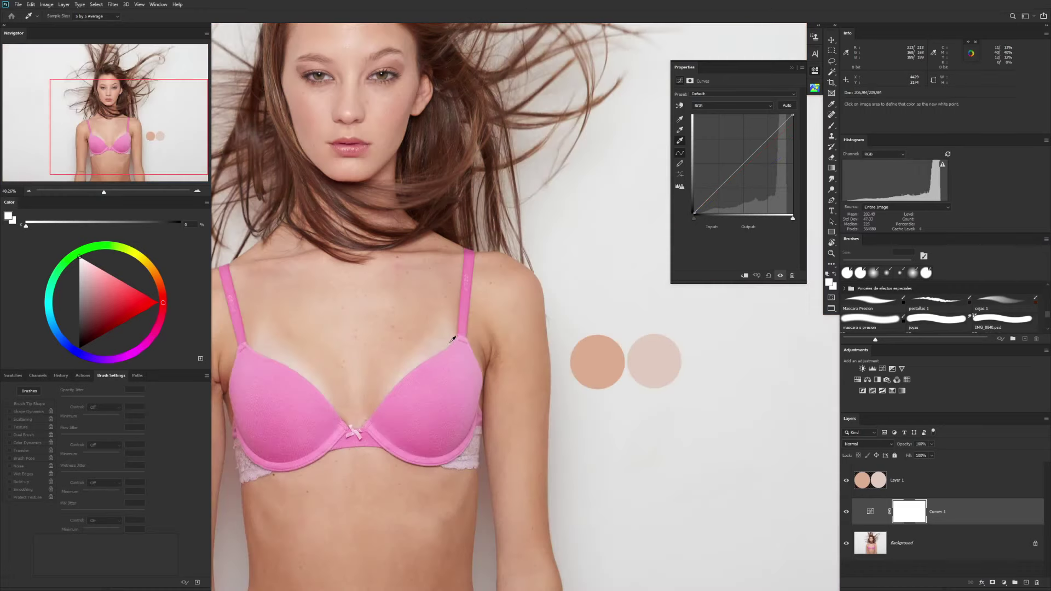
# Step: Sample the pale skin above the bra cup near the strap with the Curves white point eyedropper to map it to tan
pyautogui.press('z')
pyautogui.click(446, 339)
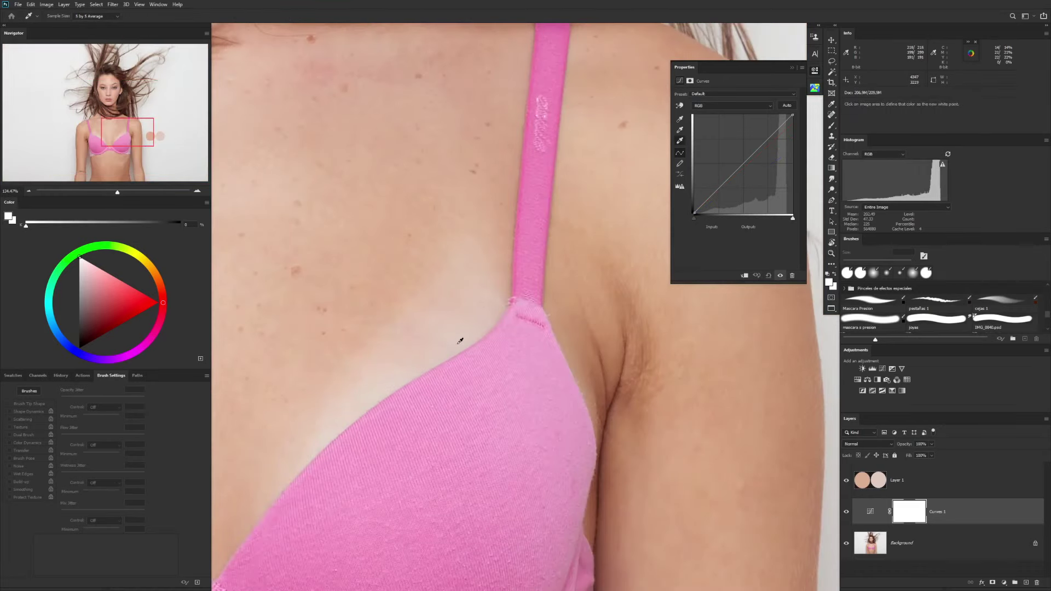
pyautogui.click(458, 344)
pyautogui.moveTo(526, 337); pyautogui.dragTo(485, 337)
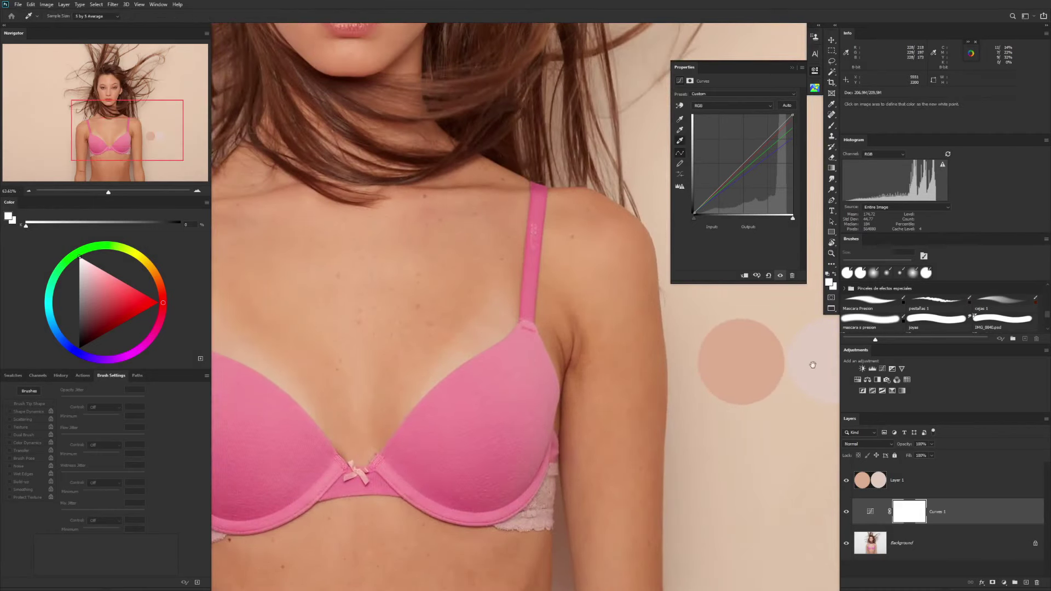
pyautogui.moveTo(813, 365); pyautogui.dragTo(686, 353)
pyautogui.hotkey('ctrl', 'space')
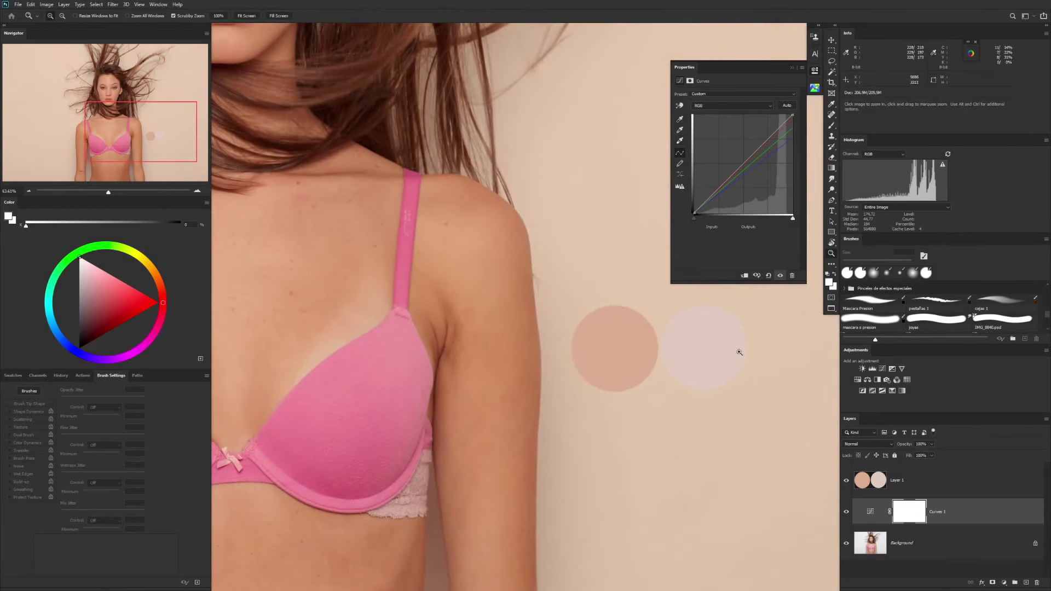
pyautogui.moveTo(402, 318); pyautogui.dragTo(378, 323)
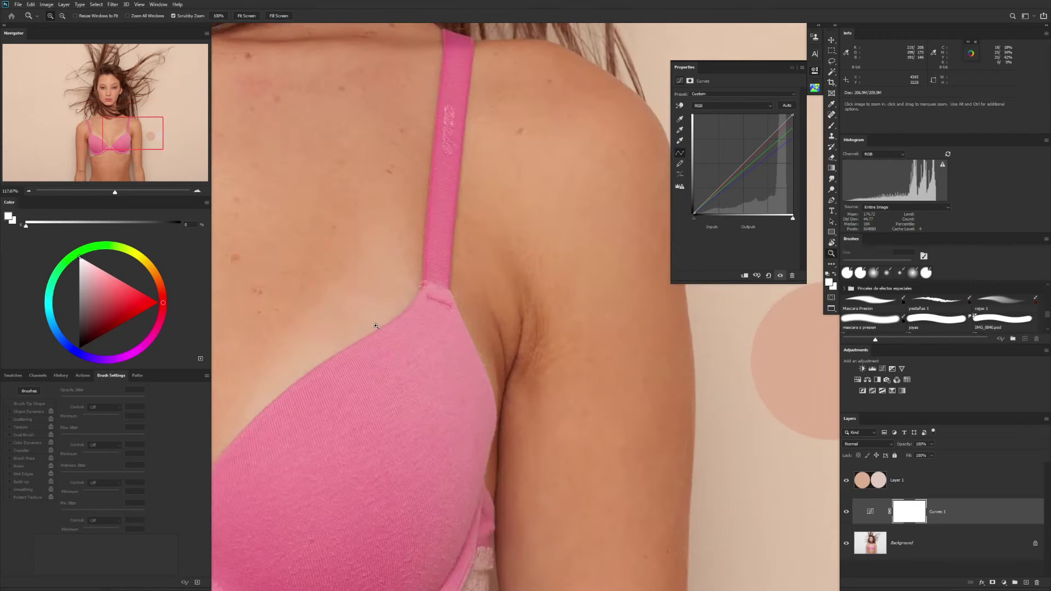
# Step: Resample the Curves white point from the pale skin farther along the upper edge of the same cup
pyautogui.click(680, 141)
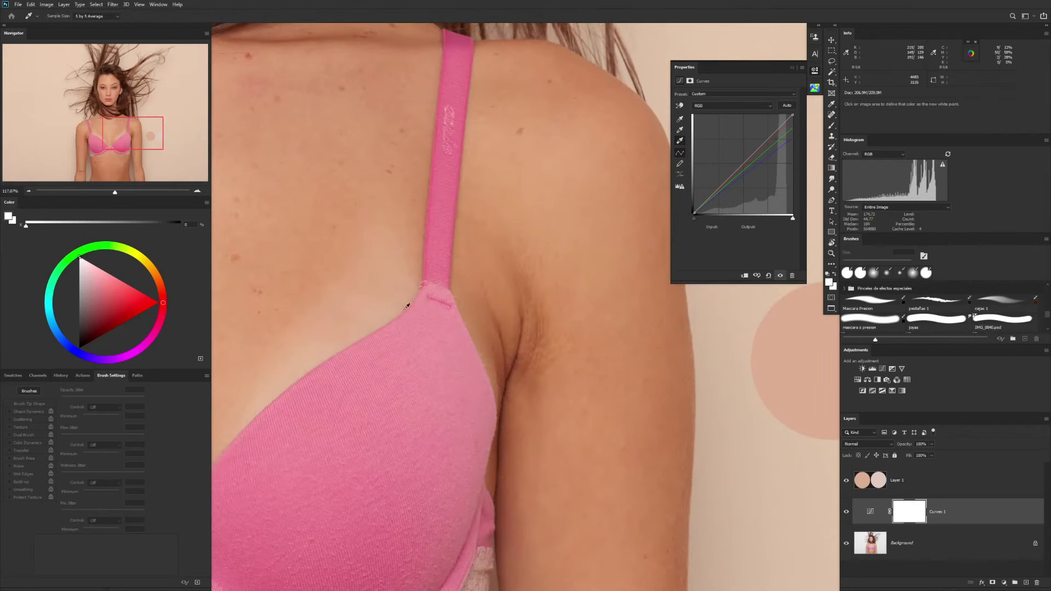
pyautogui.click(310, 357)
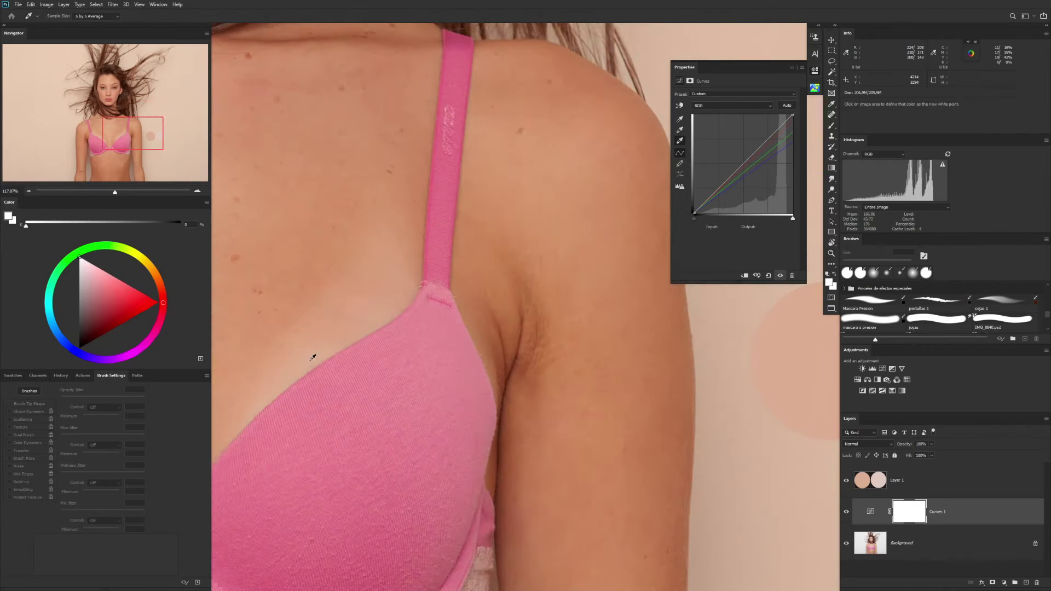
pyautogui.scroll(-8, 425, 294)
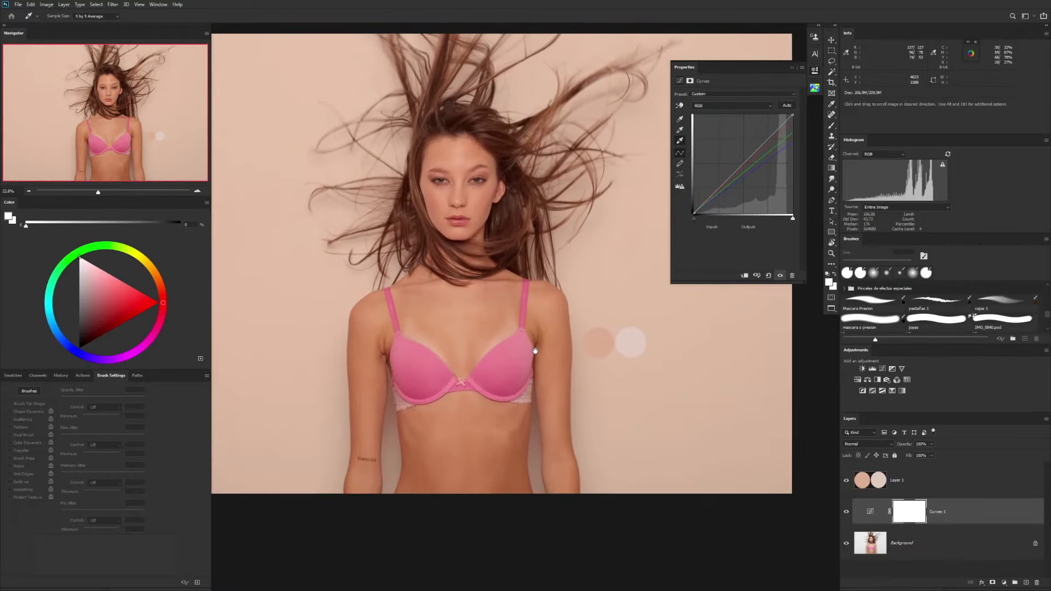
pyautogui.scroll(3, 662, 335)
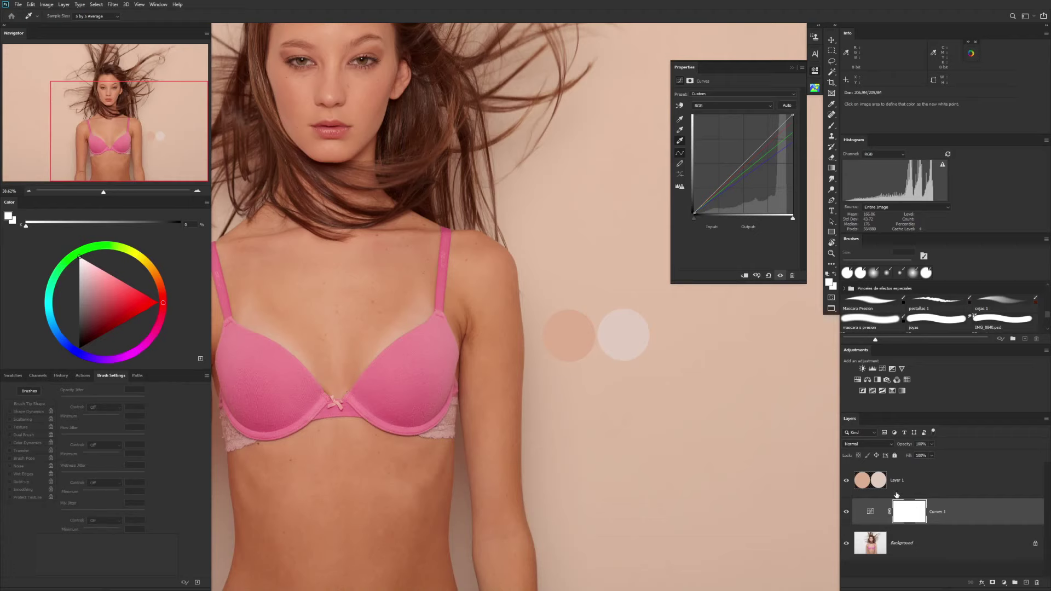
# Step: Invert the Curves layer's mask to black to hide the adjustment
pyautogui.click(690, 82)
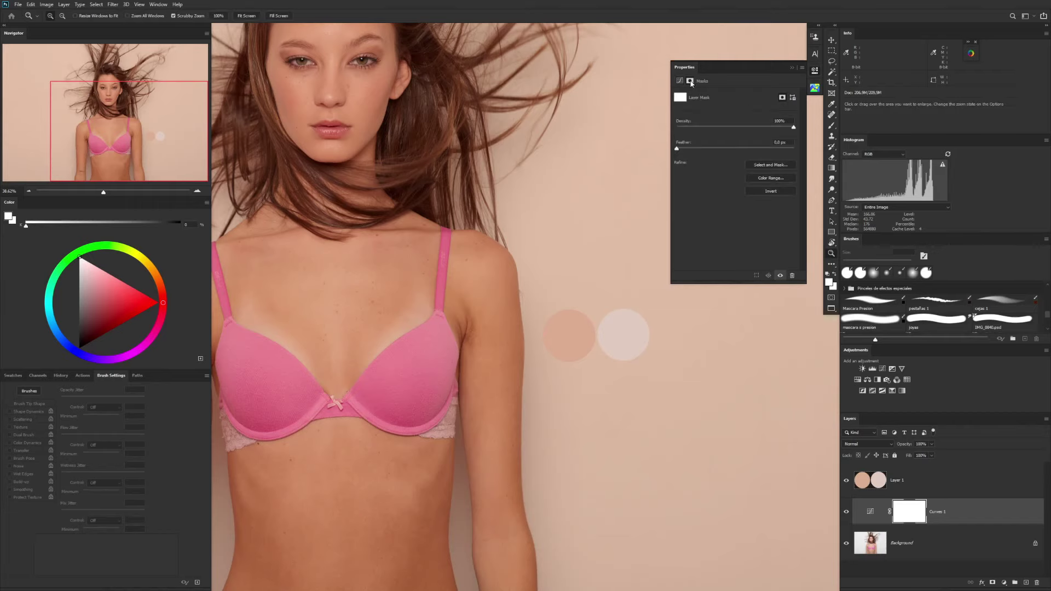
pyautogui.click(771, 191)
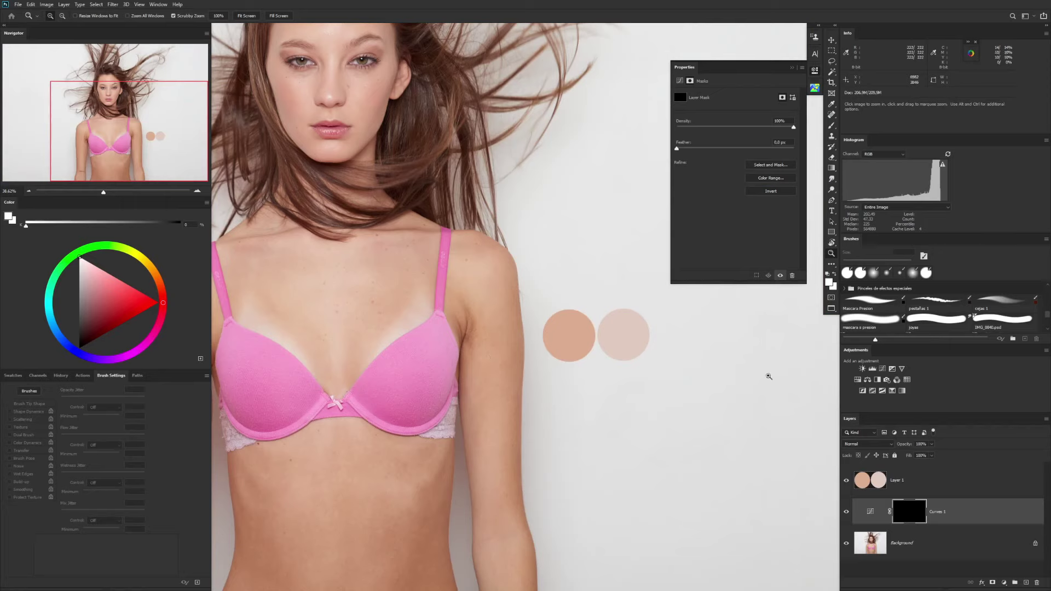
# Step: Set up a soft mask brush with Transfer enabled, pen-pressure opacity at 0% minimum, and a smaller size and hardness
pyautogui.press('b')
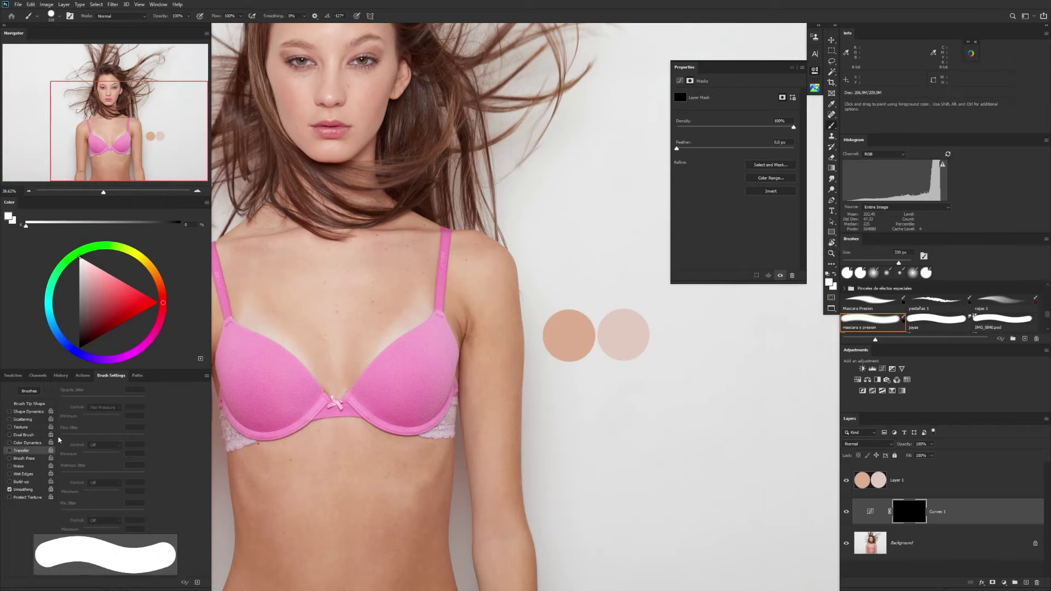
pyautogui.click(9, 451)
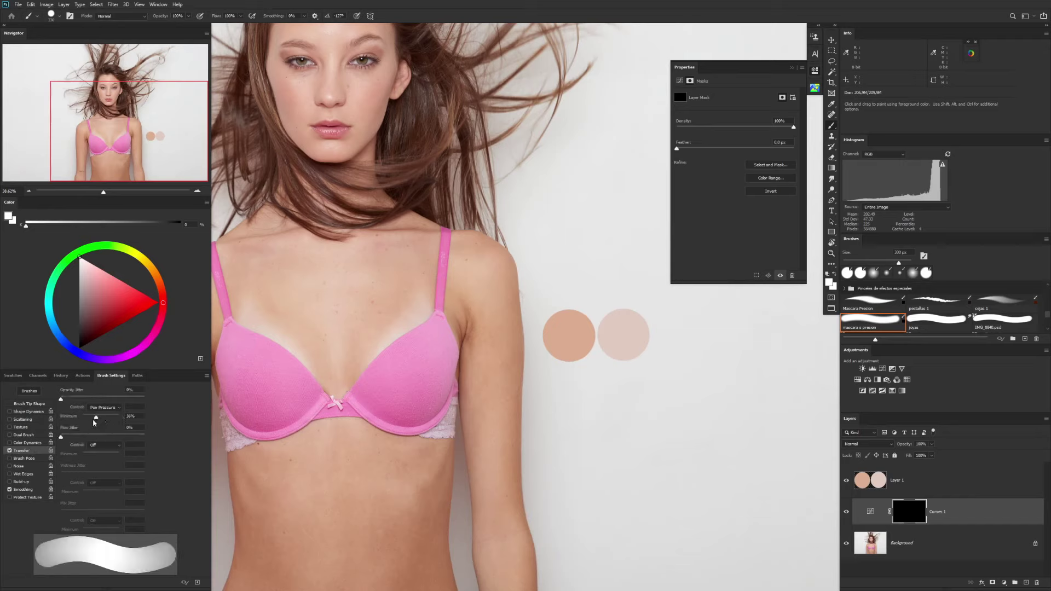
pyautogui.moveTo(94, 421); pyautogui.dragTo(69, 429)
pyautogui.keyDown('alt'); pyautogui.rightClick(406, 312); pyautogui.keyUp('alt')
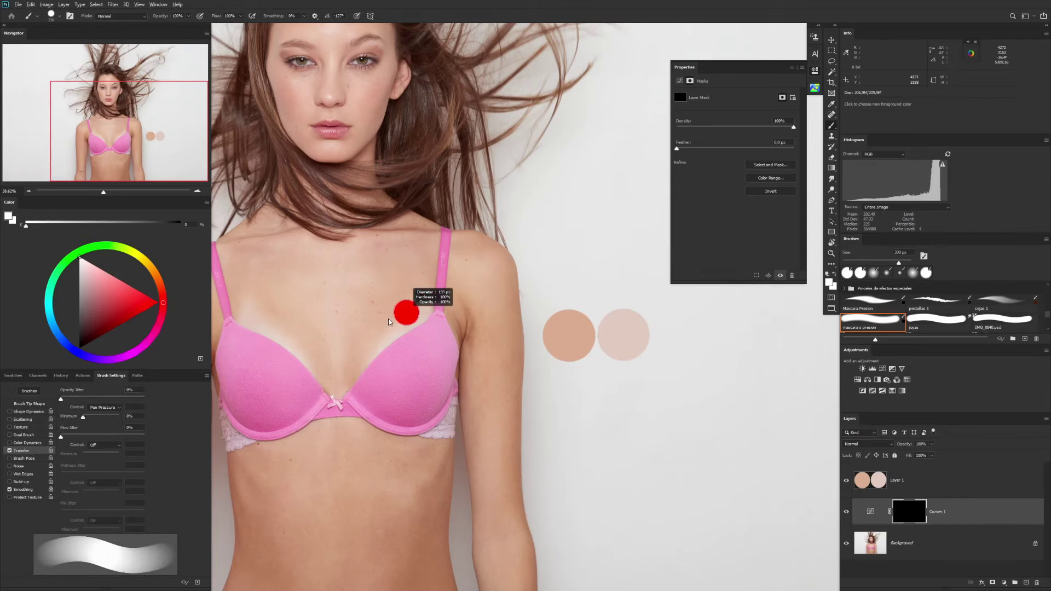
pyautogui.moveTo(389, 322); pyautogui.dragTo(416, 206)
pyautogui.rightClick(419, 318)
pyautogui.moveTo(481, 361); pyautogui.dragTo(474, 359)
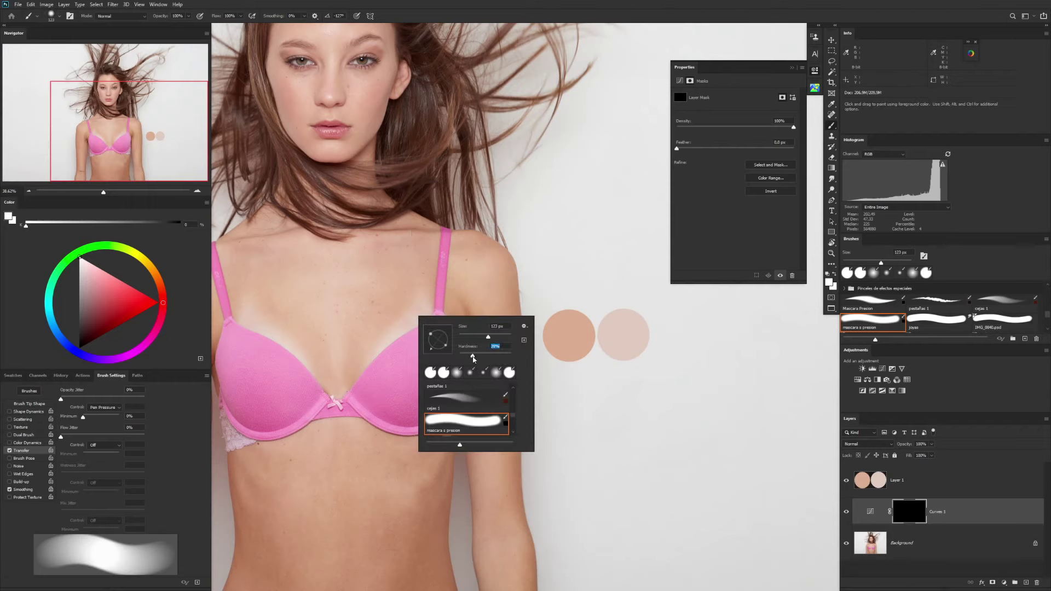
# Step: Paint white on the Curves mask with progressively smaller brush sizes over the tan line above the cup beside the swatches
pyautogui.moveTo(418, 301); pyautogui.dragTo(419, 298)
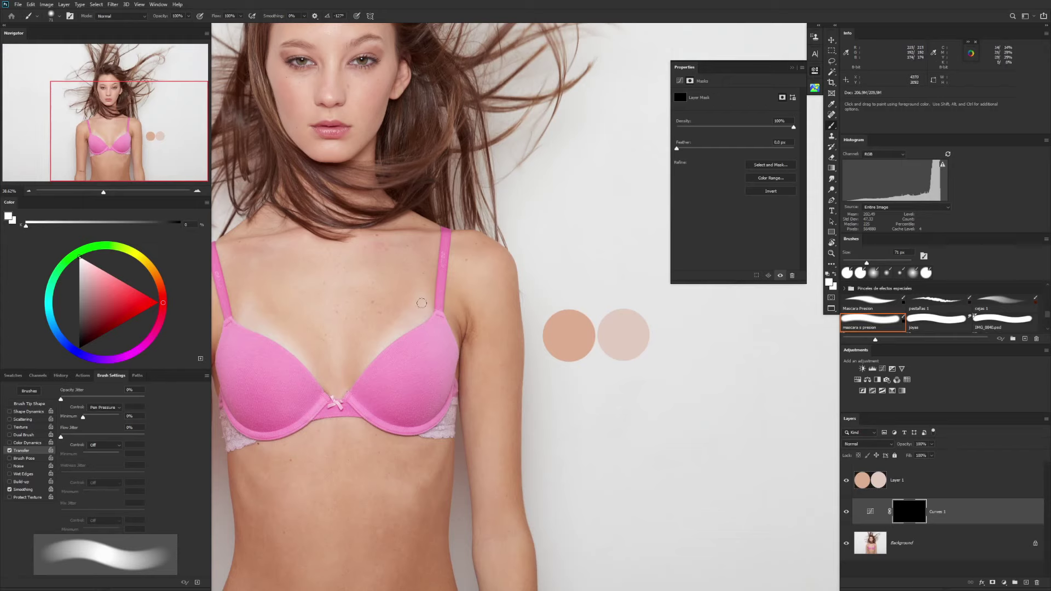
pyautogui.moveTo(401, 320); pyautogui.dragTo(413, 308)
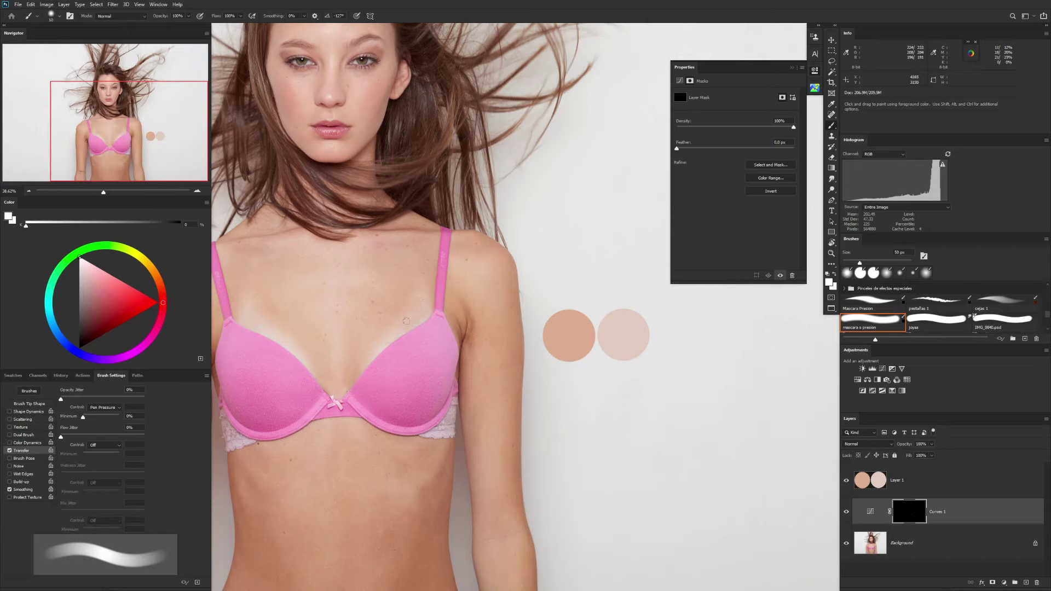
pyautogui.moveTo(387, 337)
pyautogui.mouseDown()
pyautogui.moveTo(384, 348)
pyautogui.moveTo(380, 337)
pyautogui.moveTo(419, 307)
pyautogui.moveTo(380, 351)
pyautogui.mouseUp()
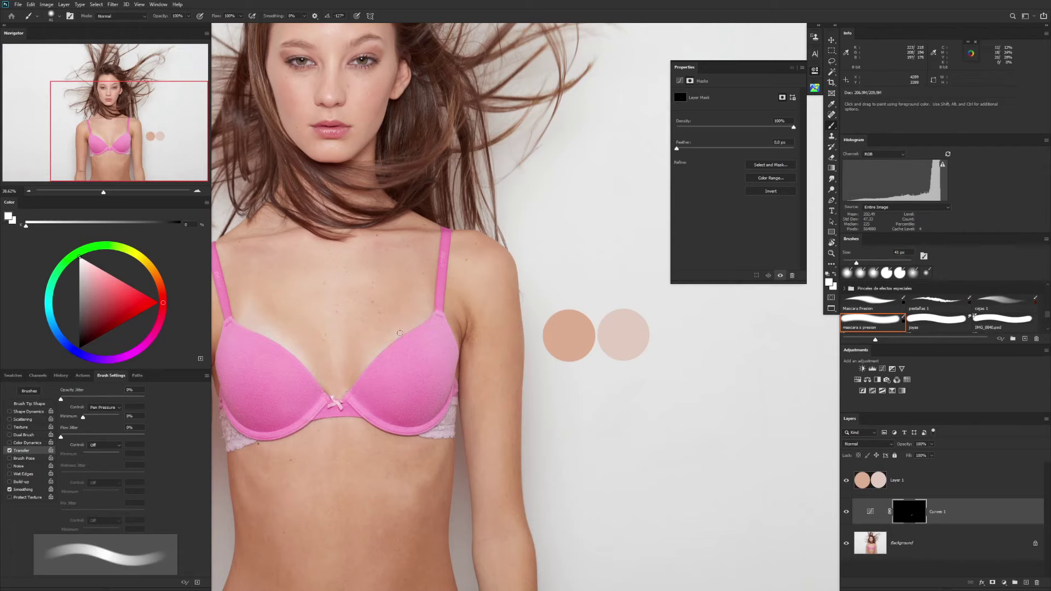
pyautogui.moveTo(426, 306)
pyautogui.mouseDown()
pyautogui.moveTo(405, 313)
pyautogui.moveTo(380, 352)
pyautogui.moveTo(397, 338)
pyautogui.moveTo(454, 328)
pyautogui.mouseUp()
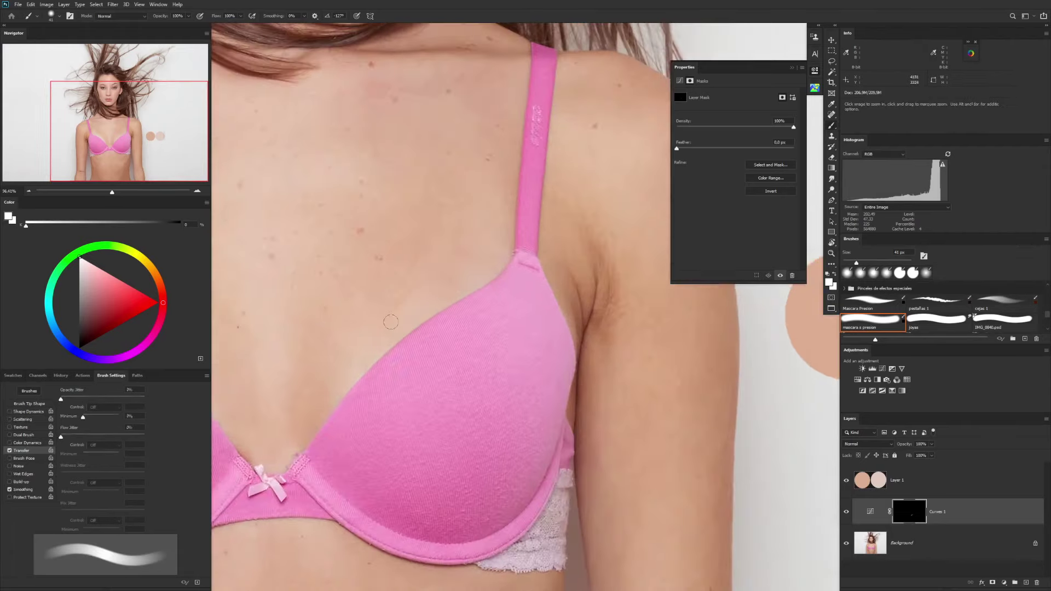
pyautogui.moveTo(378, 328); pyautogui.dragTo(368, 359)
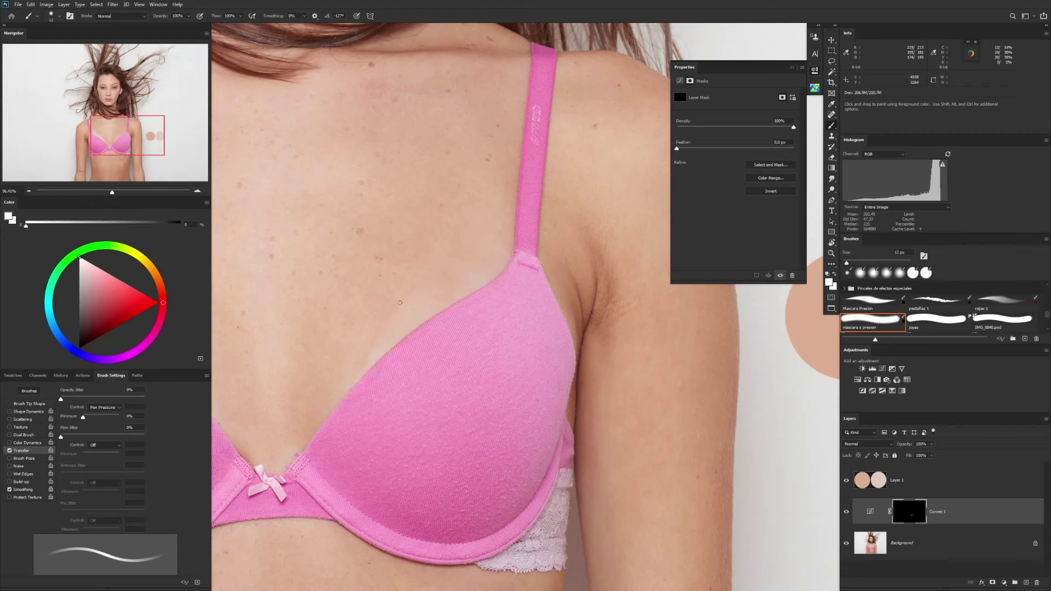
pyautogui.press('f')
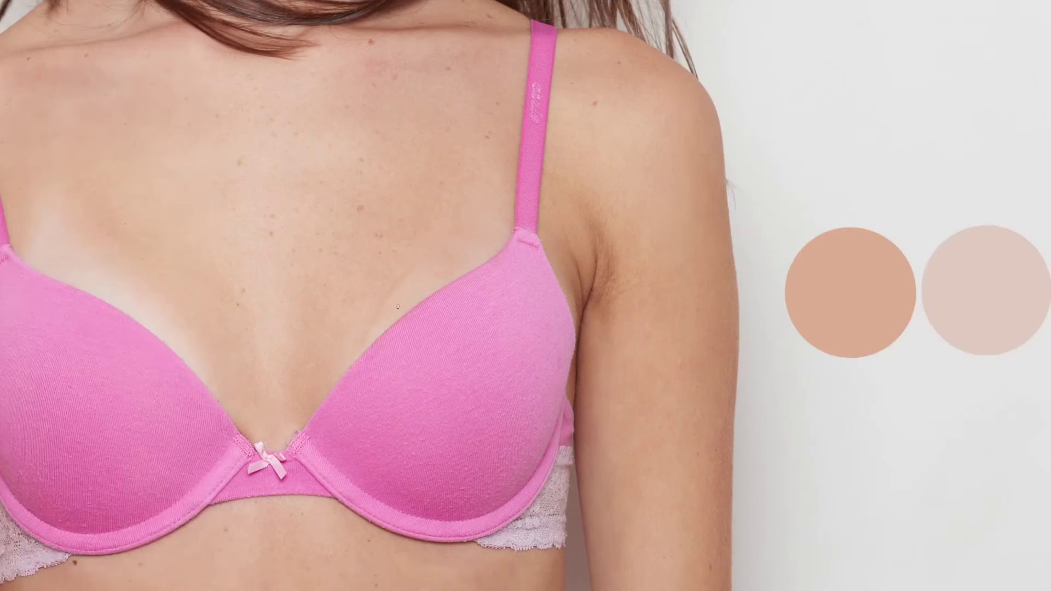
pyautogui.press('f')
pyautogui.moveTo(624, 339); pyautogui.dragTo(463, 323)
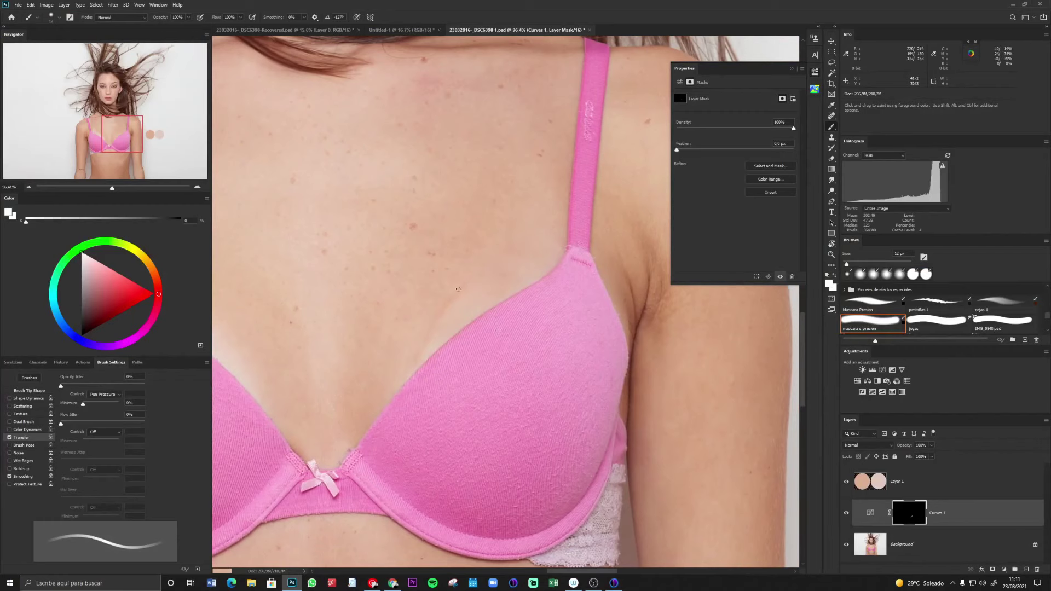
# Step: Reset the colors to black and white and refine the Curves mask along the cup's upper edge up to the strap
pyautogui.press('d')
pyautogui.press('x')
pyautogui.moveTo(453, 301); pyautogui.dragTo(429, 329)
pyautogui.moveTo(505, 279)
pyautogui.mouseDown()
pyautogui.moveTo(531, 277)
pyautogui.moveTo(542, 249)
pyautogui.moveTo(533, 220)
pyautogui.mouseUp()
pyautogui.press('x')
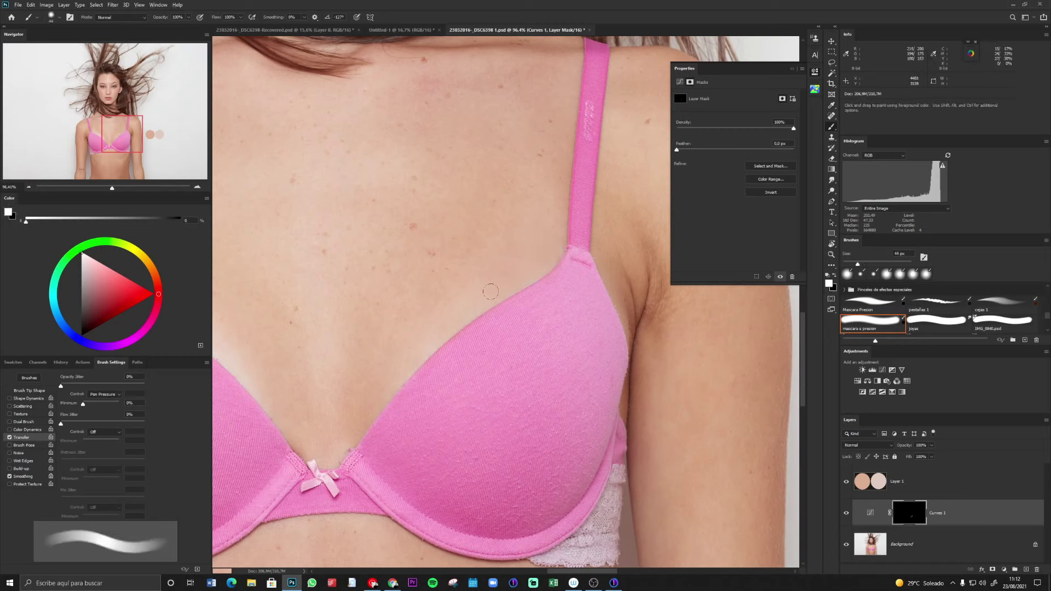
# Step: Reduce the brush to under 30 px and paint white on the mask over the remaining pale skin above the cup
pyautogui.press('z')
pyautogui.moveTo(502, 308)
pyautogui.mouseDown()
pyautogui.moveTo(482, 306)
pyautogui.moveTo(498, 296)
pyautogui.mouseUp()
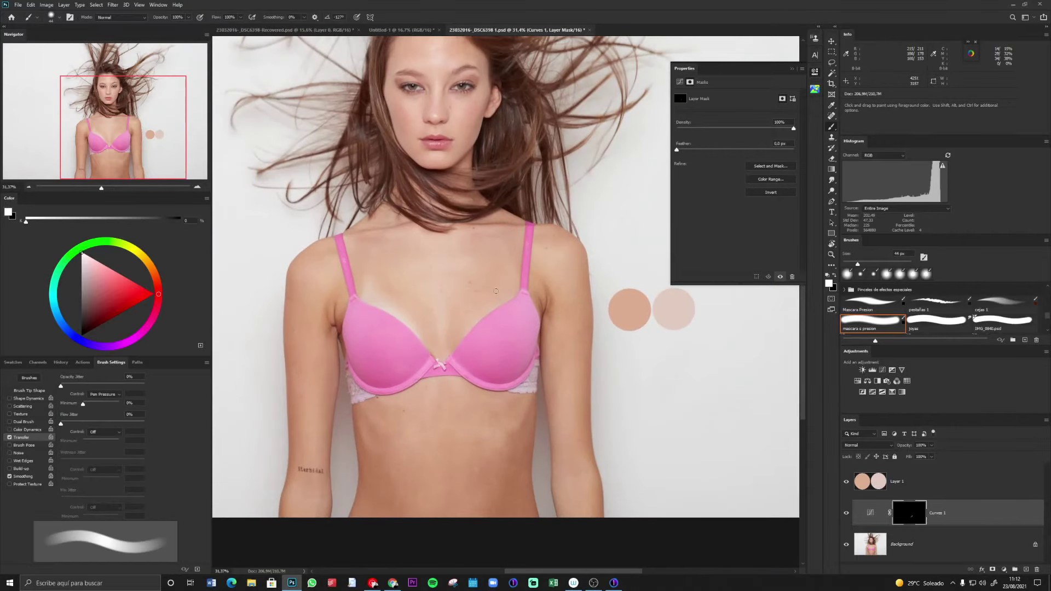
pyautogui.press('[')
pyautogui.press('[')
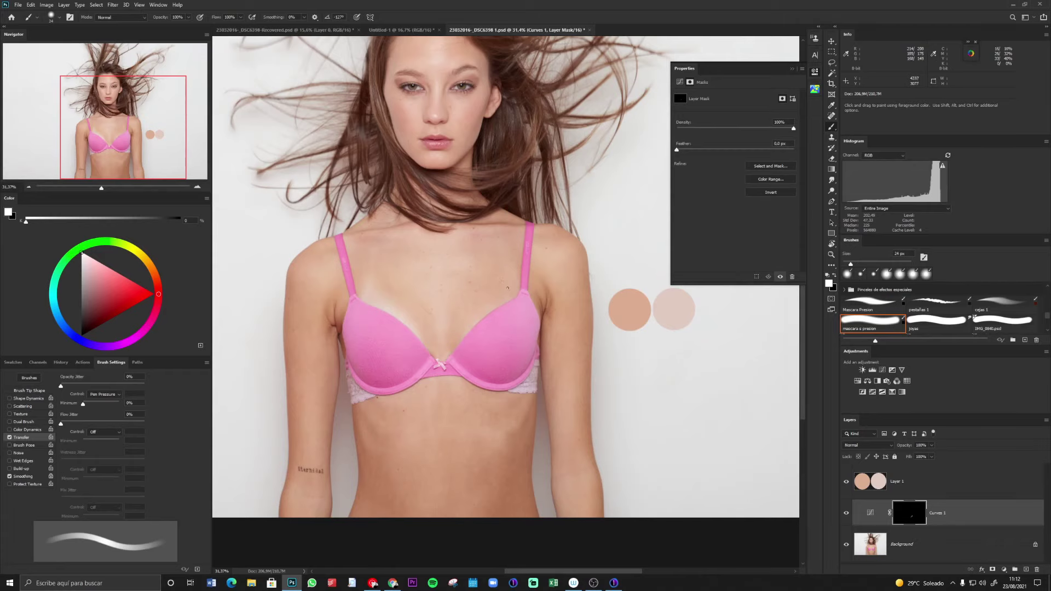
pyautogui.scroll(5, 495, 271)
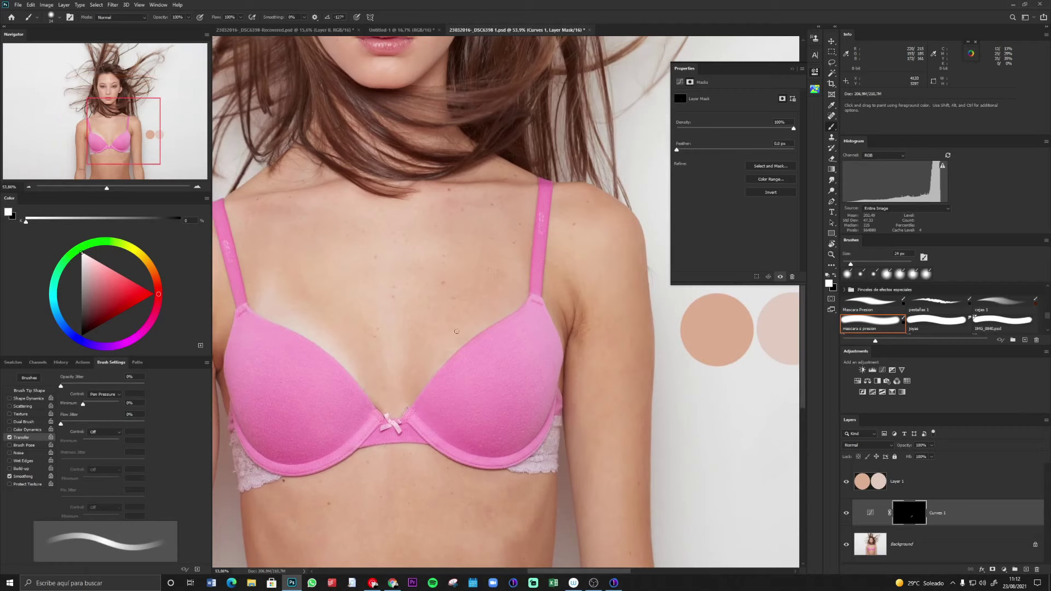
pyautogui.keyDown('alt'); pyautogui.rightClick(455, 340); pyautogui.keyUp('alt')
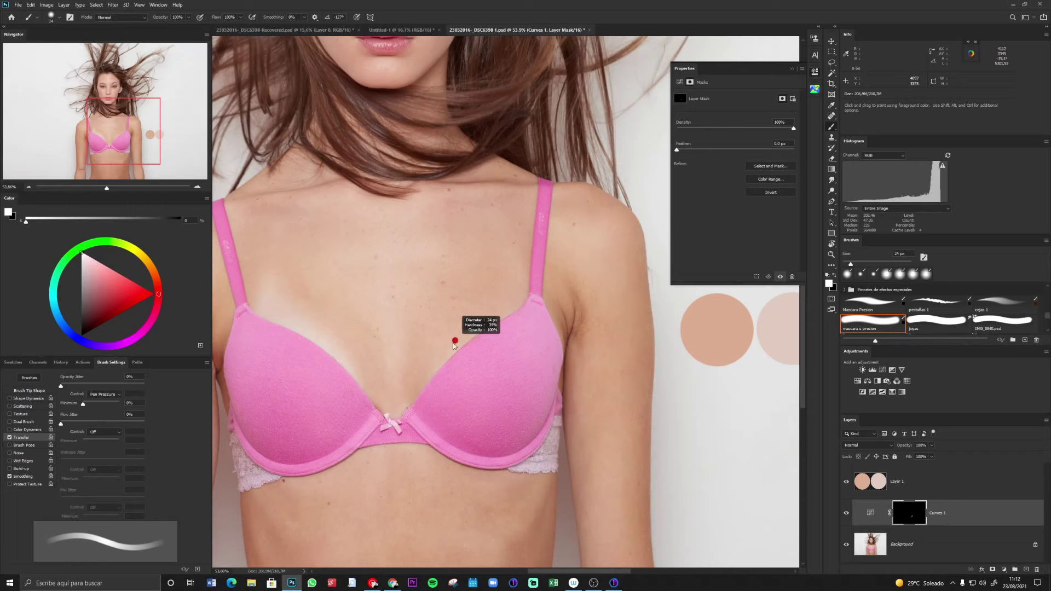
pyautogui.keyDown('alt'); pyautogui.rightClick(462, 340); pyautogui.keyUp('alt')
pyautogui.moveTo(473, 300); pyautogui.dragTo(469, 304)
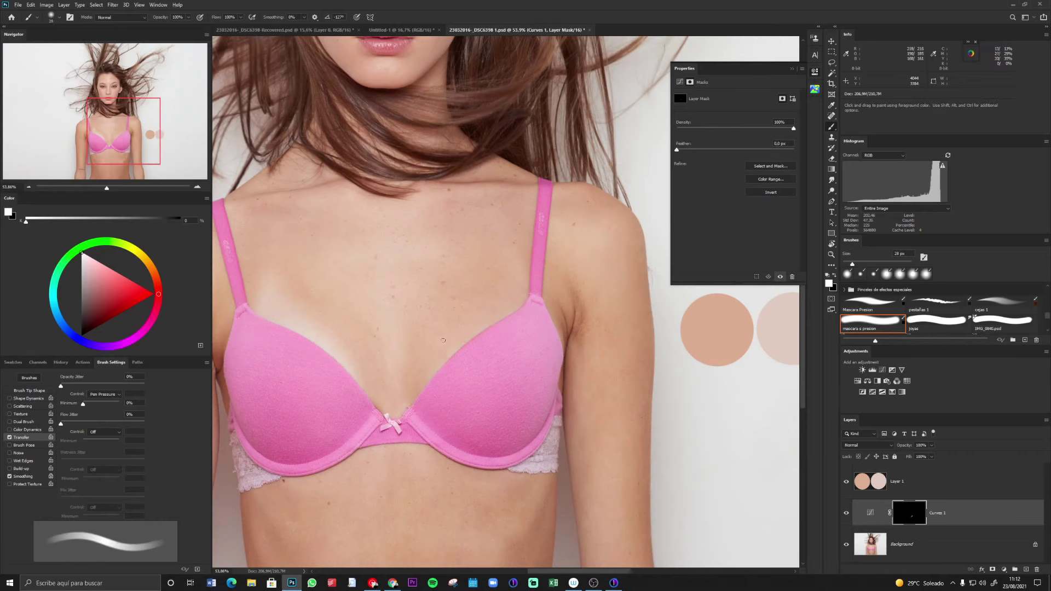
# Step: Switch the mask brush to black and reduce it to about 11 px for correcting the cup's edge
pyautogui.scroll(-5, 443, 340)
pyautogui.scroll(3, 474, 324)
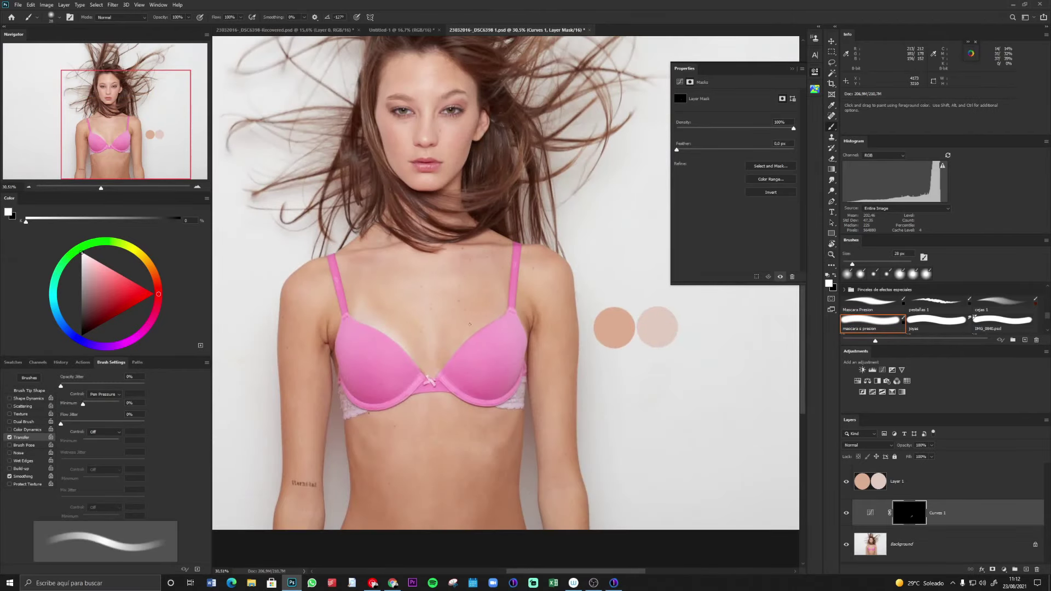
pyautogui.hotkey('alt', 'space')
pyautogui.moveTo(501, 313); pyautogui.dragTo(525, 329)
pyautogui.press('x')
pyautogui.press('b')
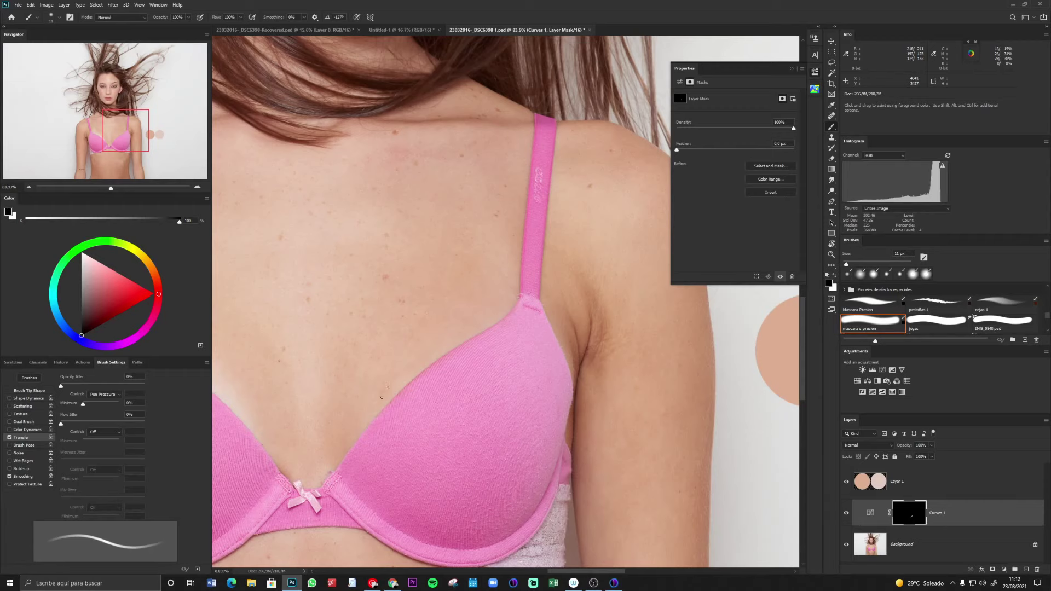
pyautogui.hotkey('alt', 'space')
pyautogui.moveTo(434, 354); pyautogui.dragTo(559, 323)
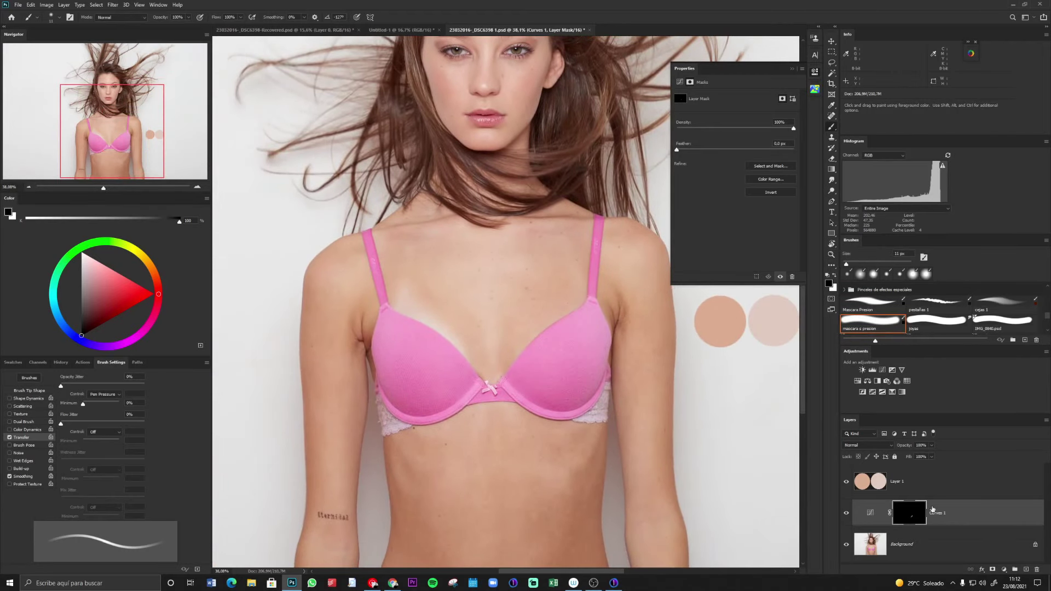
# Step: Delete the color swatch layer, Layer 1
pyautogui.click(911, 485)
pyautogui.click(910, 485)
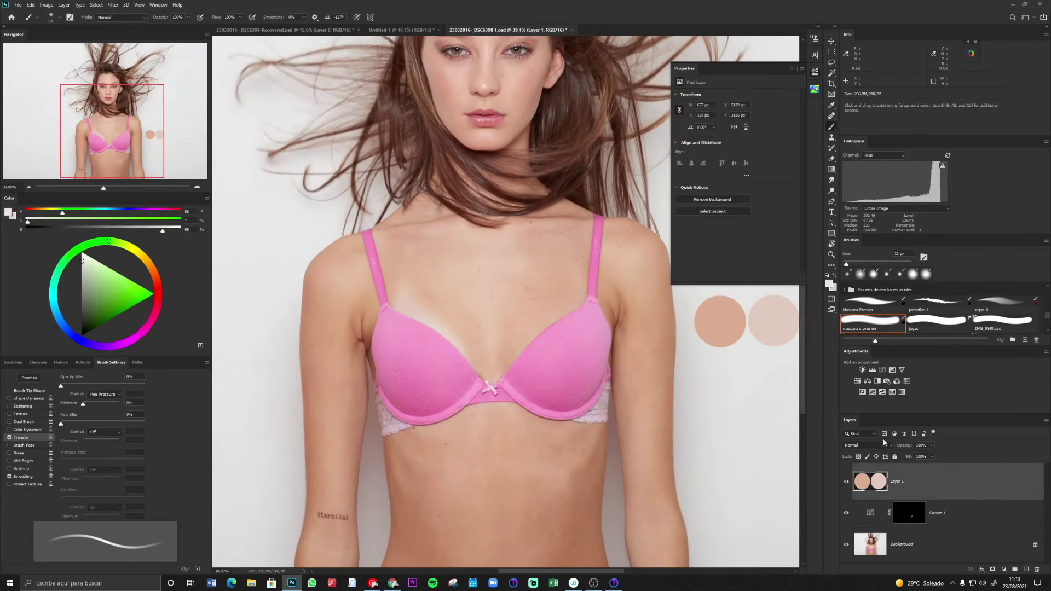
pyautogui.press('Delete')
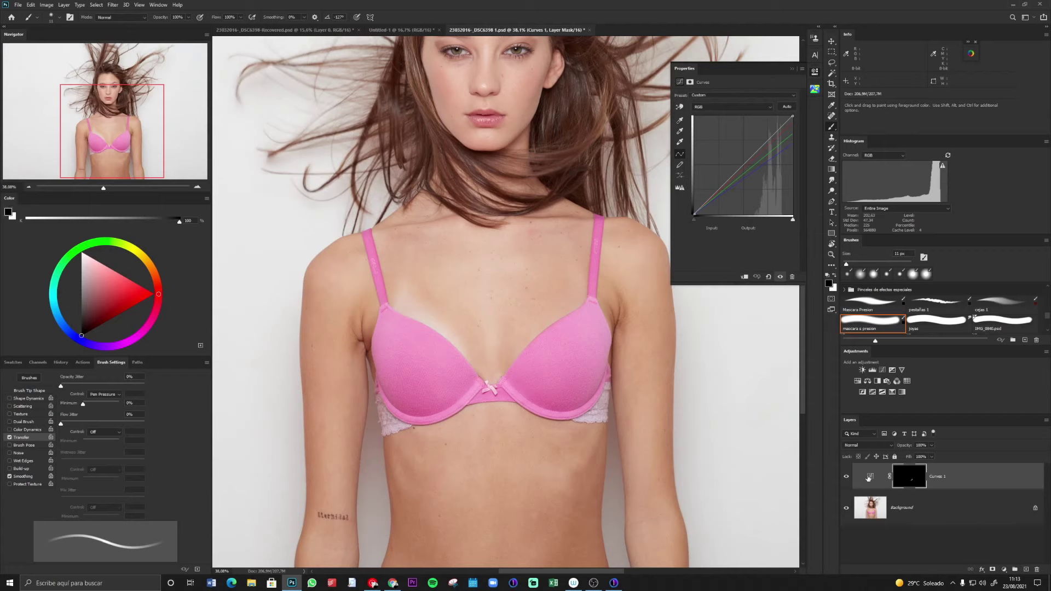
# Step: Add a second Curves adjustment layer above the first for the tan line on the other cup
pyautogui.moveTo(721, 361); pyautogui.dragTo(669, 377)
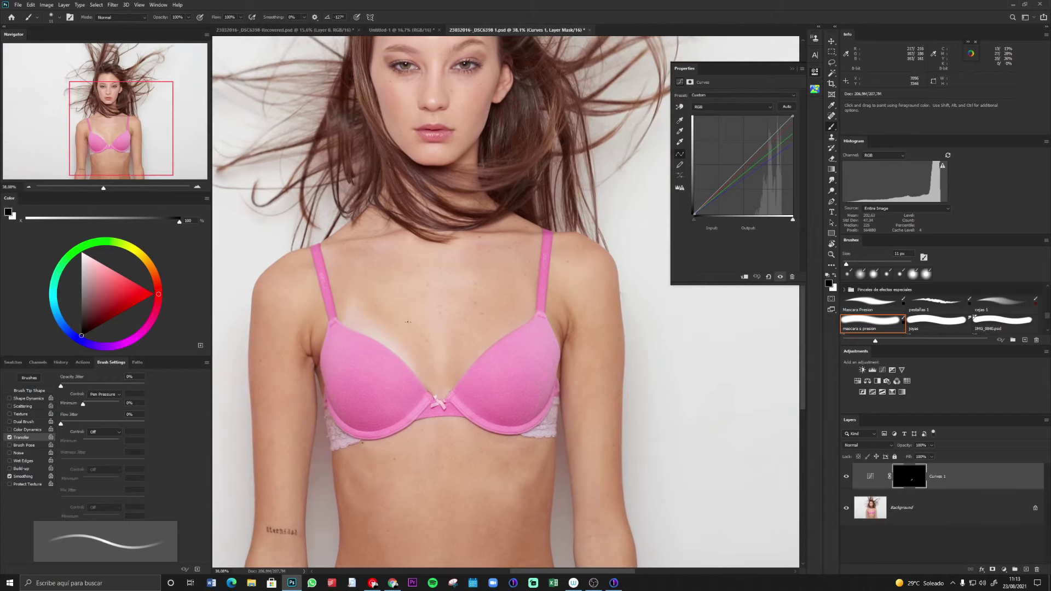
pyautogui.click(886, 370)
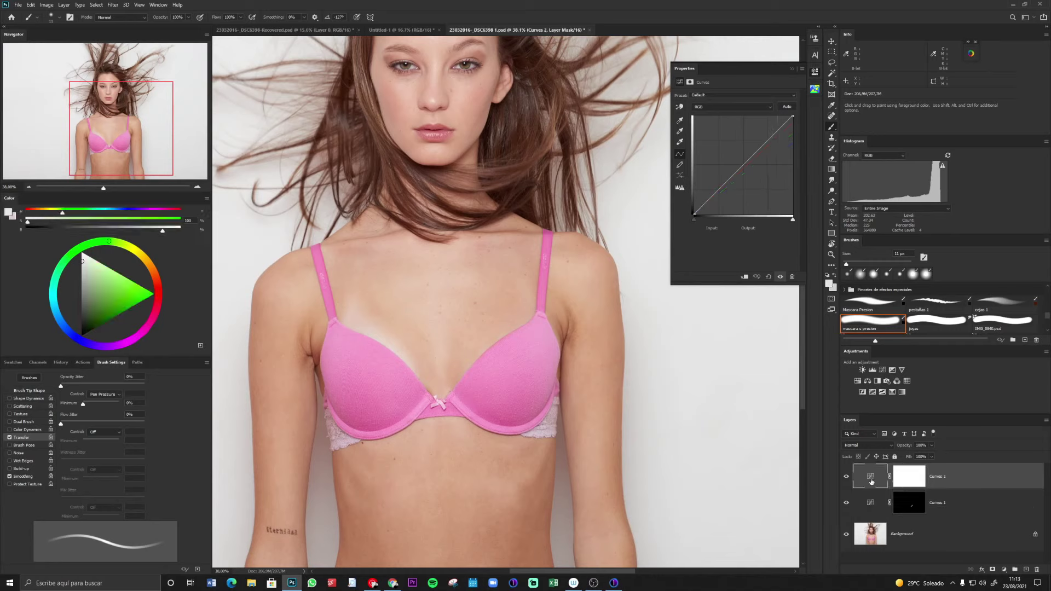
pyautogui.press('z')
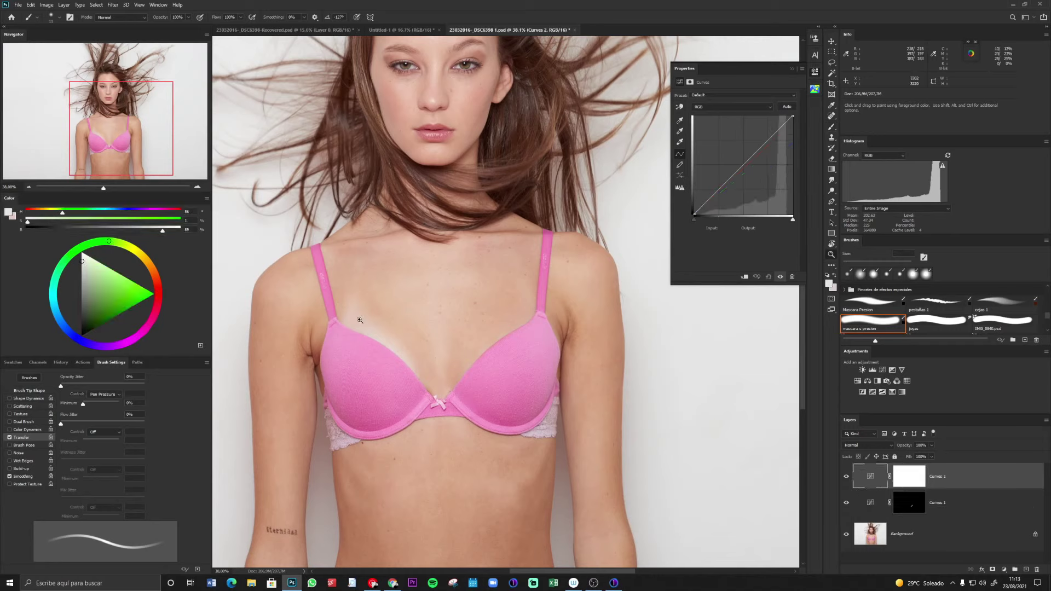
# Step: Set the white-point target color of the Curves 2 adjustment to tan skin sampled above the cup and save it as default
pyautogui.moveTo(357, 317); pyautogui.dragTo(395, 317)
pyautogui.press('b')
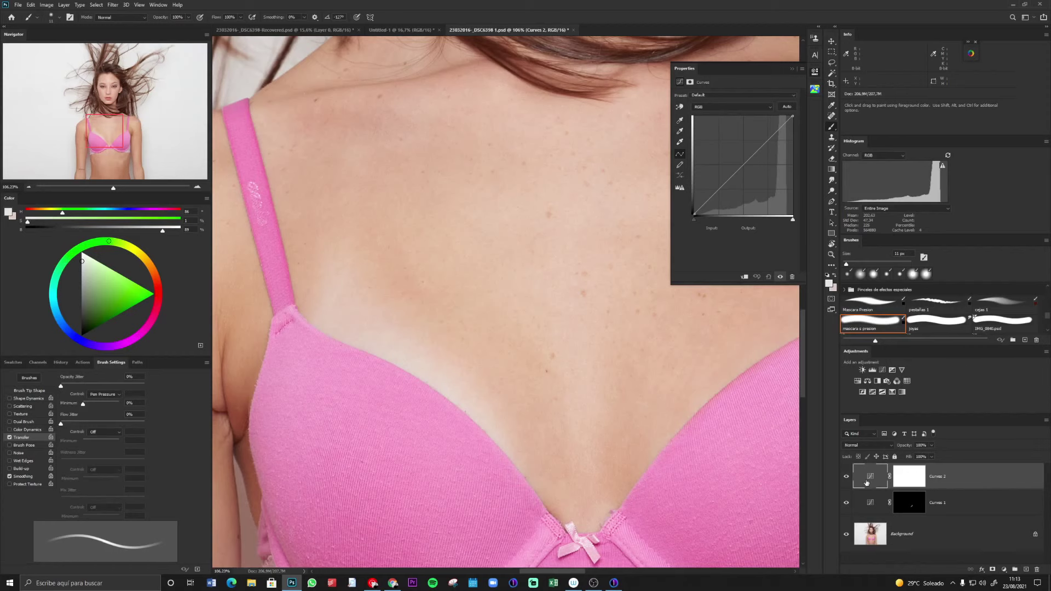
pyautogui.doubleClick(679, 143)
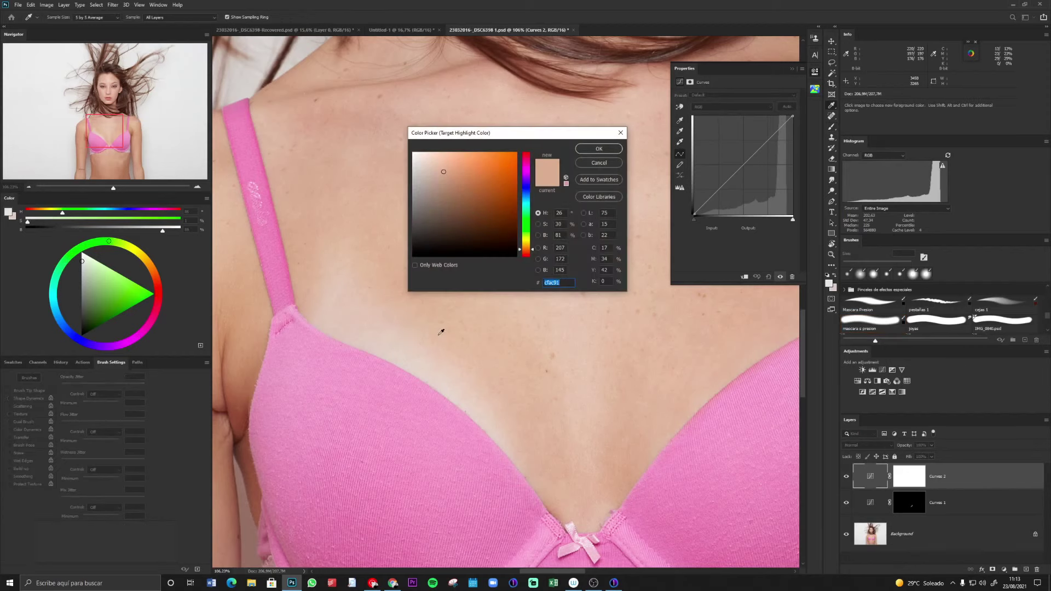
pyautogui.moveTo(418, 326); pyautogui.dragTo(363, 334)
pyautogui.click(351, 241)
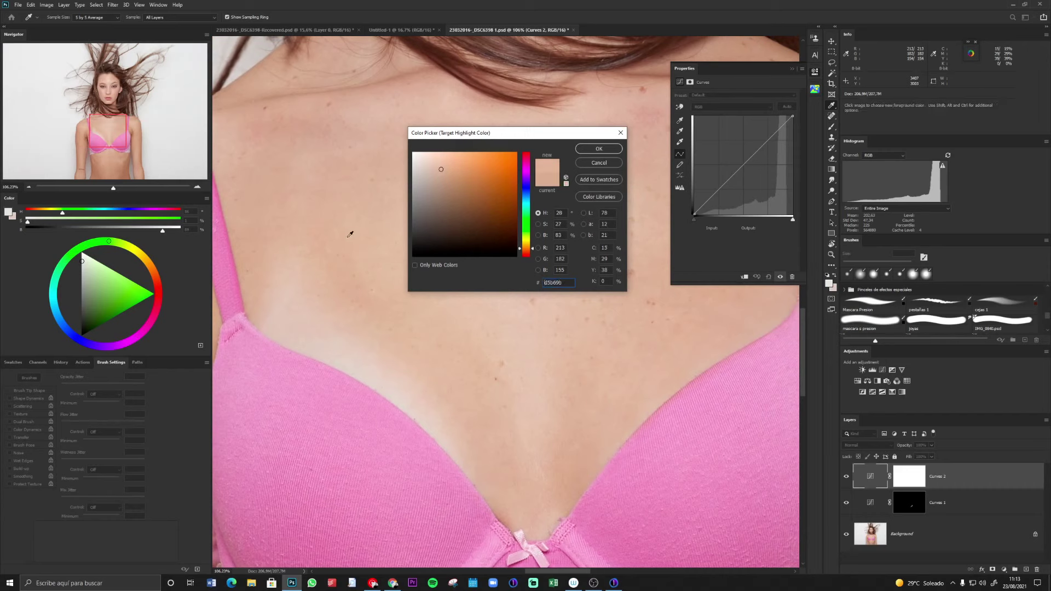
pyautogui.moveTo(351, 240); pyautogui.dragTo(368, 298)
pyautogui.click(598, 148)
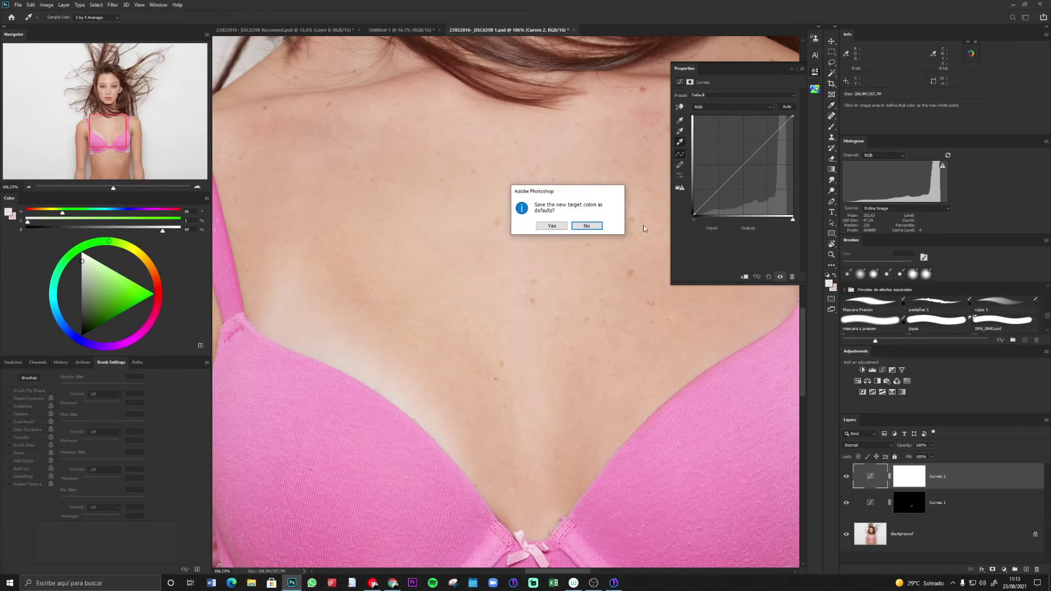
pyautogui.click(550, 226)
# Step: Sample the pale skin above the cup as the white point of Curves 2 to map it to the tan color
pyautogui.click(912, 482)
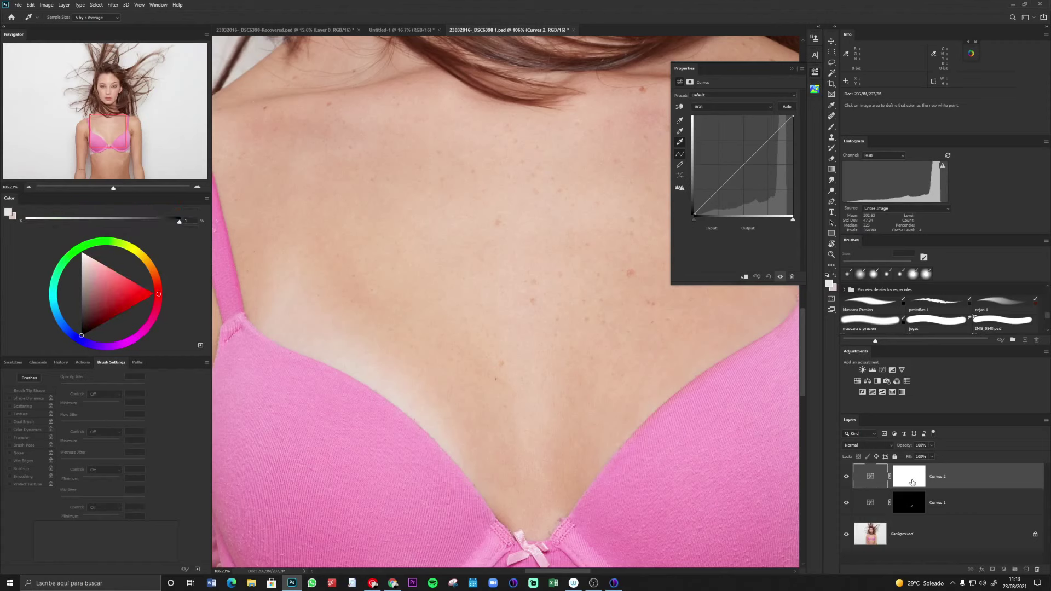
pyautogui.click(680, 82)
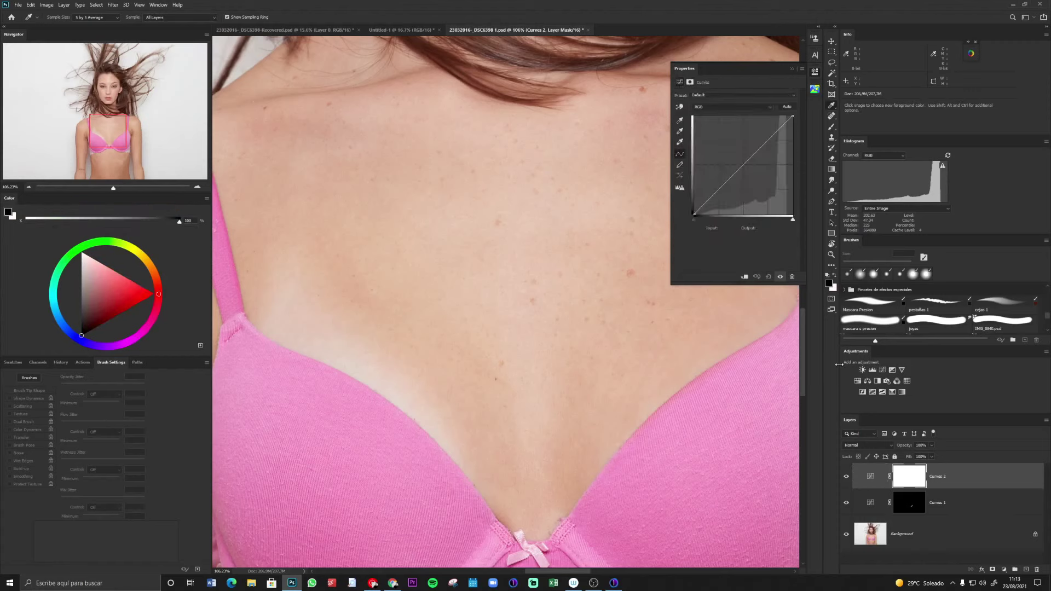
pyautogui.click(680, 143)
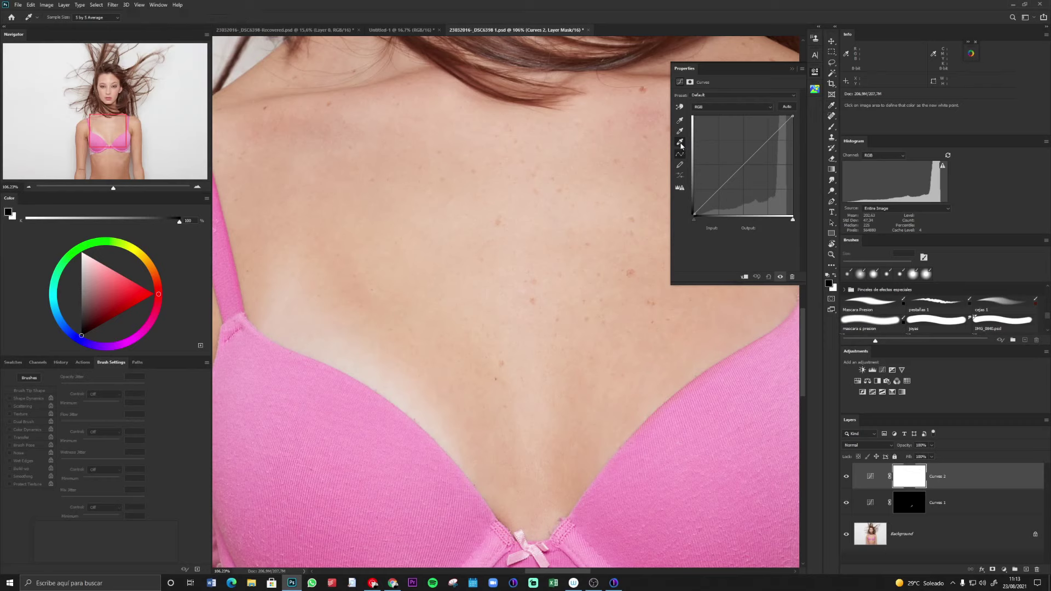
pyautogui.click(341, 359)
pyautogui.press('z')
pyautogui.hotkey('ctrl', '0')
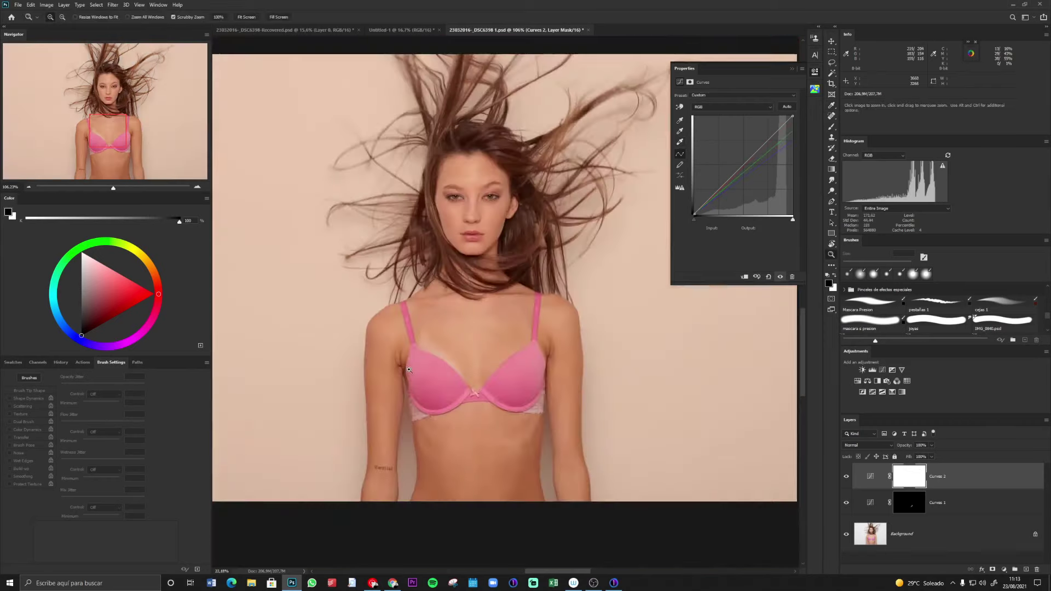
pyautogui.click(408, 370)
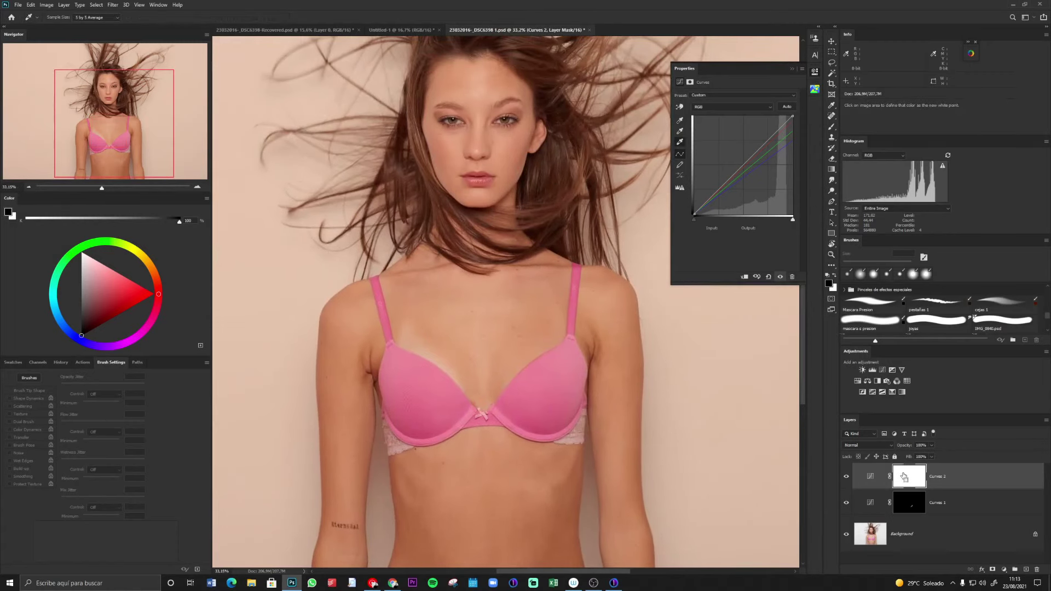
# Step: Invert the Curves 2 layer mask to black to hide the adjustment and get the brush ready near the tan line
pyautogui.hotkey('ctrl', 'i')
pyautogui.click(418, 348)
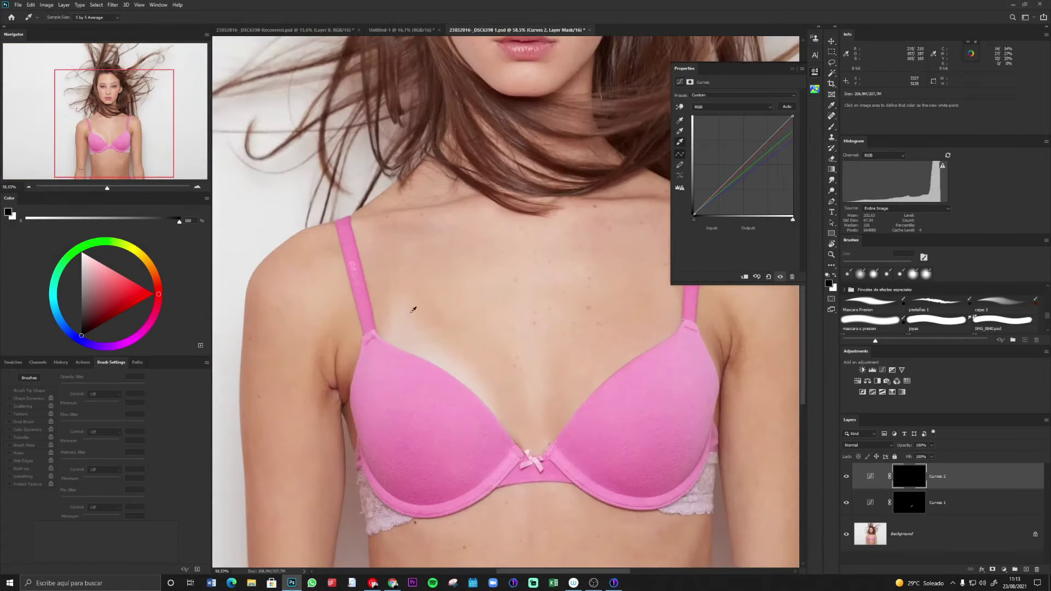
pyautogui.press('z')
pyautogui.moveTo(454, 336); pyautogui.dragTo(423, 352)
pyautogui.press('b')
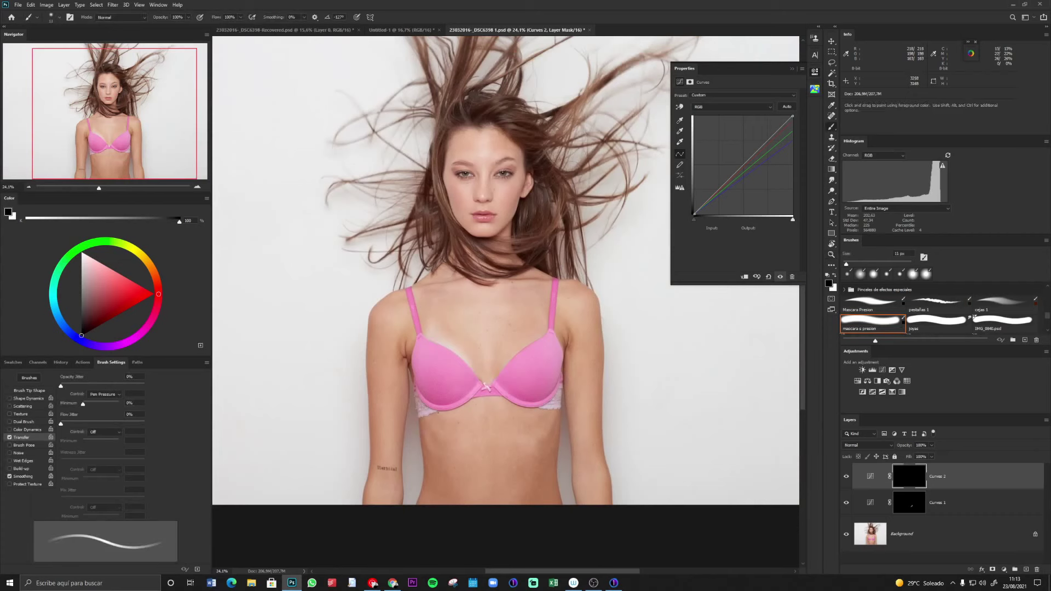
# Step: Resize the mask brush to about 60 px and switch its color to white
pyautogui.scroll(2, 432, 340)
pyautogui.keyDown('alt'); pyautogui.rightClick(425, 324); pyautogui.keyUp('alt')
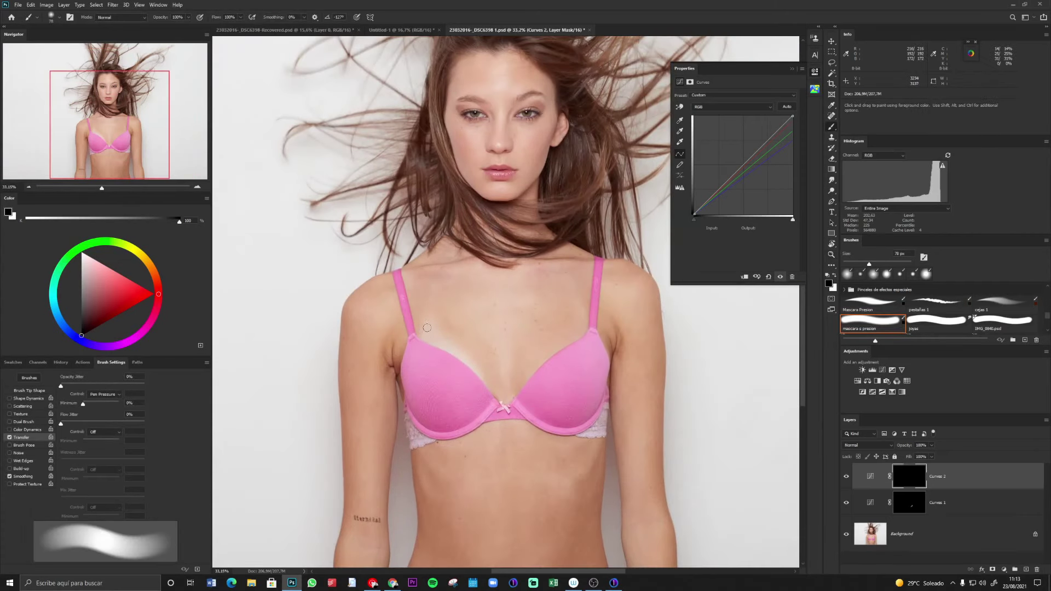
pyautogui.rightClick(434, 320)
pyautogui.press('Escape')
pyautogui.keyDown('alt'); pyautogui.rightClick(430, 328); pyautogui.keyUp('alt')
pyautogui.keyDown('alt'); pyautogui.rightClick(427, 328); pyautogui.keyUp('alt')
pyautogui.moveTo(428, 329); pyautogui.dragTo(426, 325)
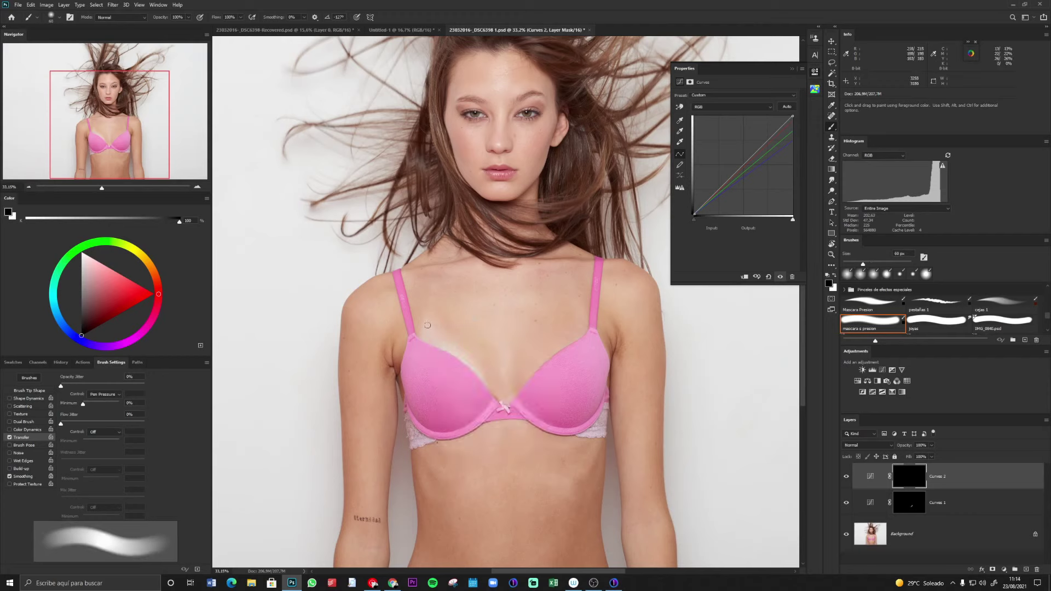
pyautogui.press('x')
# Step: Reduce the brush to about 31 px and paint white on the Curves 2 mask over the pale skin near the strap
pyautogui.scroll(1, 439, 347)
pyautogui.keyDown('alt'); pyautogui.rightClick(423, 302); pyautogui.keyUp('alt')
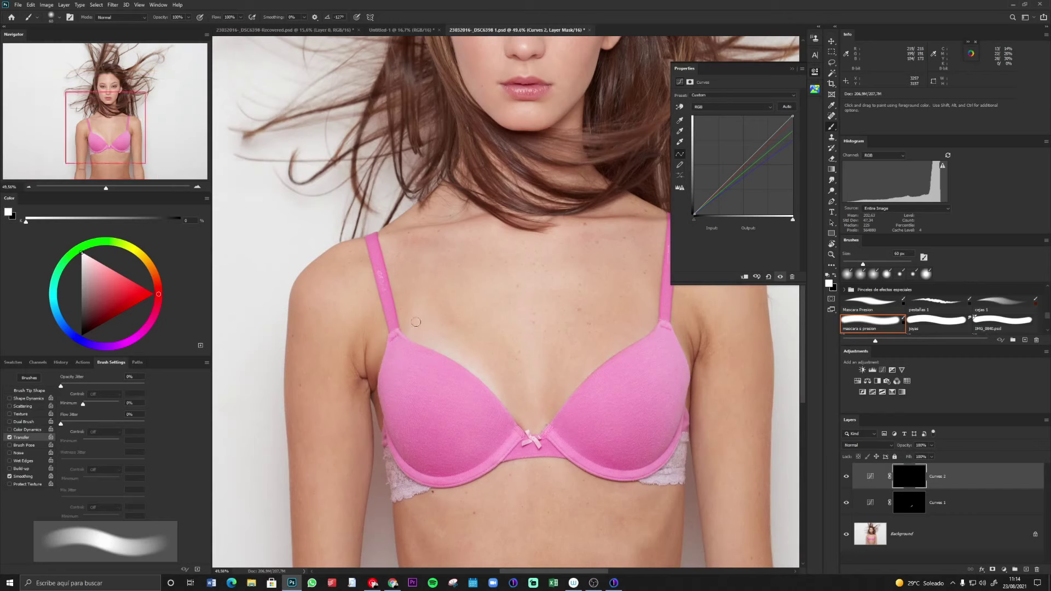
pyautogui.keyDown('alt'); pyautogui.rightClick(429, 333); pyautogui.keyUp('alt')
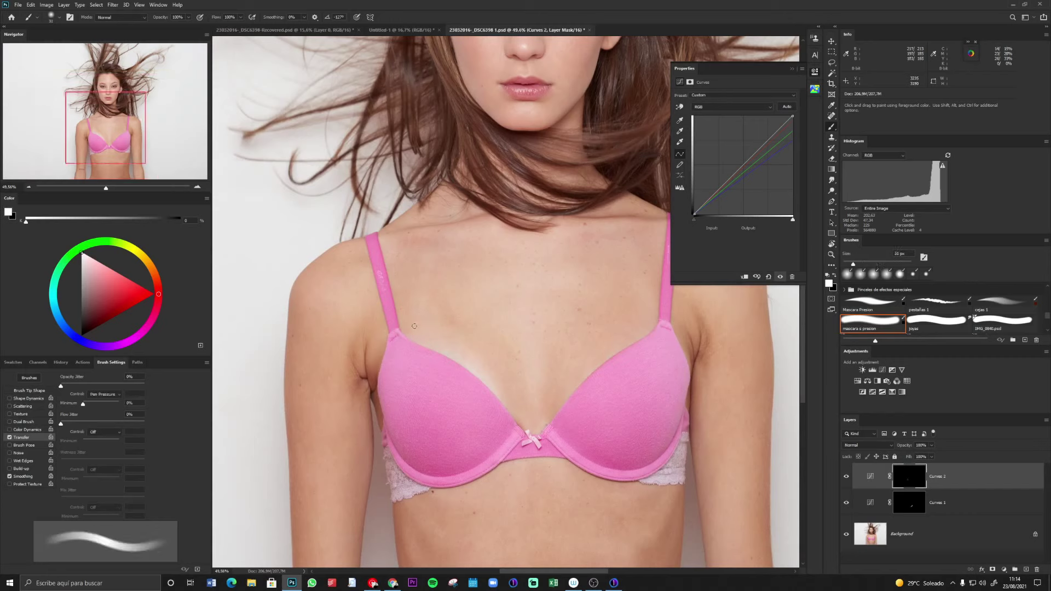
pyautogui.keyDown('alt'); pyautogui.rightClick(415, 327); pyautogui.keyUp('alt')
pyautogui.scroll(-2, 526, 363)
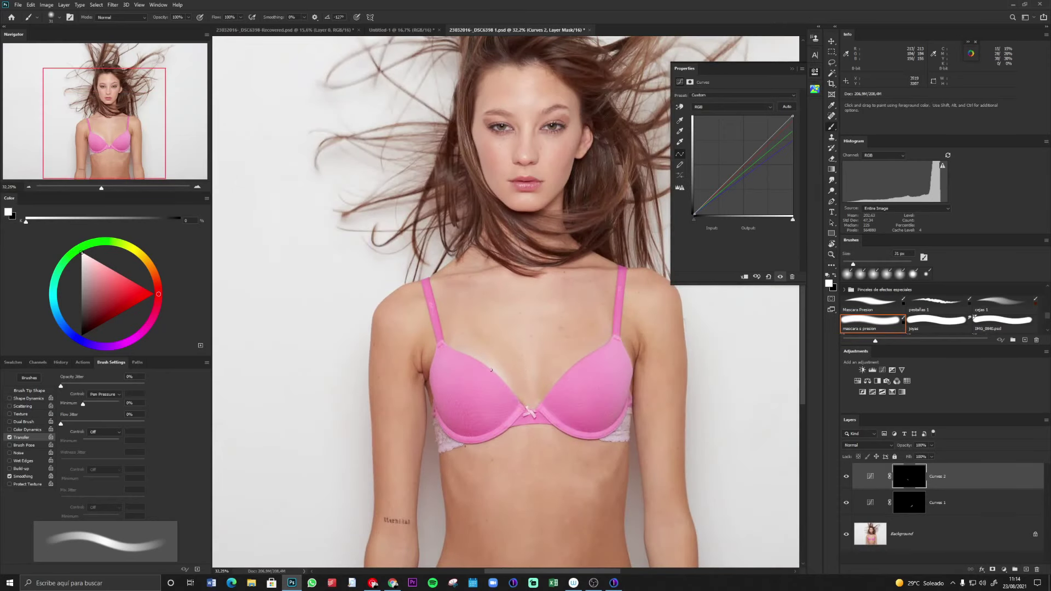
# Step: Rotate the canvas to follow the cup's edge and paint white on the mask along the remaining pale line
pyautogui.press('r')
pyautogui.moveTo(502, 348)
pyautogui.mouseDown()
pyautogui.moveTo(539, 359)
pyautogui.moveTo(576, 270)
pyautogui.moveTo(546, 221)
pyautogui.moveTo(592, 275)
pyautogui.moveTo(595, 317)
pyautogui.moveTo(507, 312)
pyautogui.mouseUp()
pyautogui.press('b')
pyautogui.scroll(2, 479, 329)
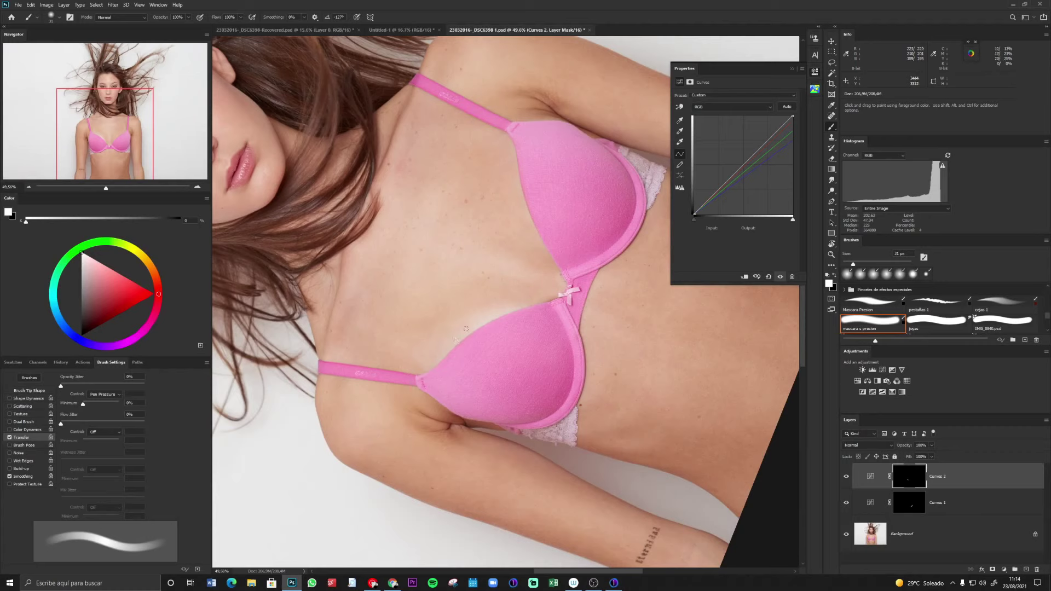
pyautogui.moveTo(501, 312)
pyautogui.mouseDown()
pyautogui.moveTo(514, 310)
pyautogui.moveTo(488, 319)
pyautogui.mouseUp()
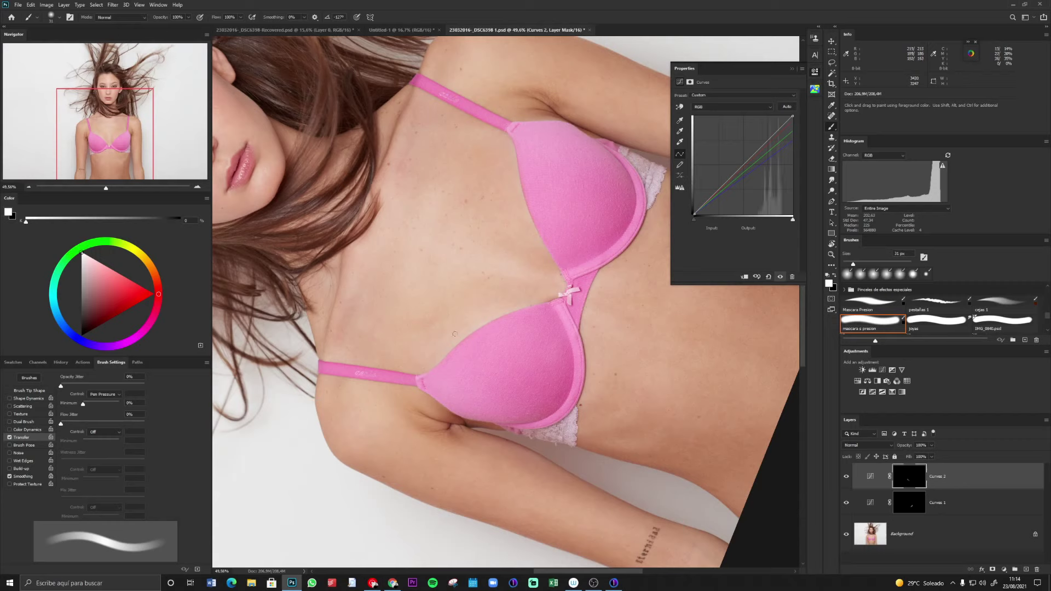
# Step: Blend the corrected skin along the cup on the Curves 2 mask, varying the white brush between larger and smaller sizes
pyautogui.keyDown('alt'); pyautogui.rightClick(514, 308); pyautogui.keyUp('alt')
pyautogui.keyDown('alt'); pyautogui.rightClick(383, 338); pyautogui.keyUp('alt')
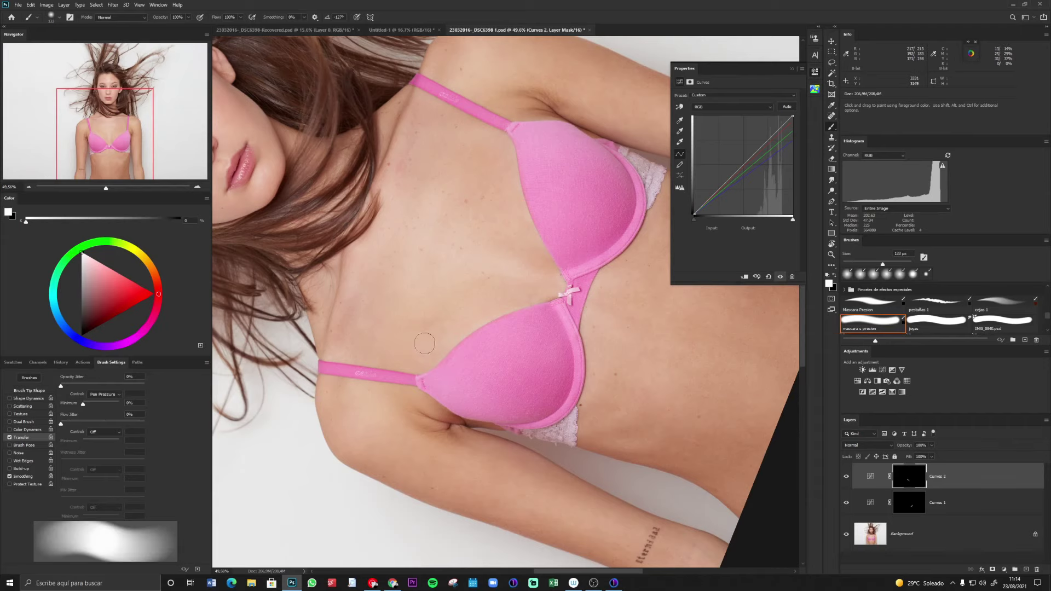
pyautogui.keyDown('alt'); pyautogui.rightClick(425, 340); pyautogui.keyUp('alt')
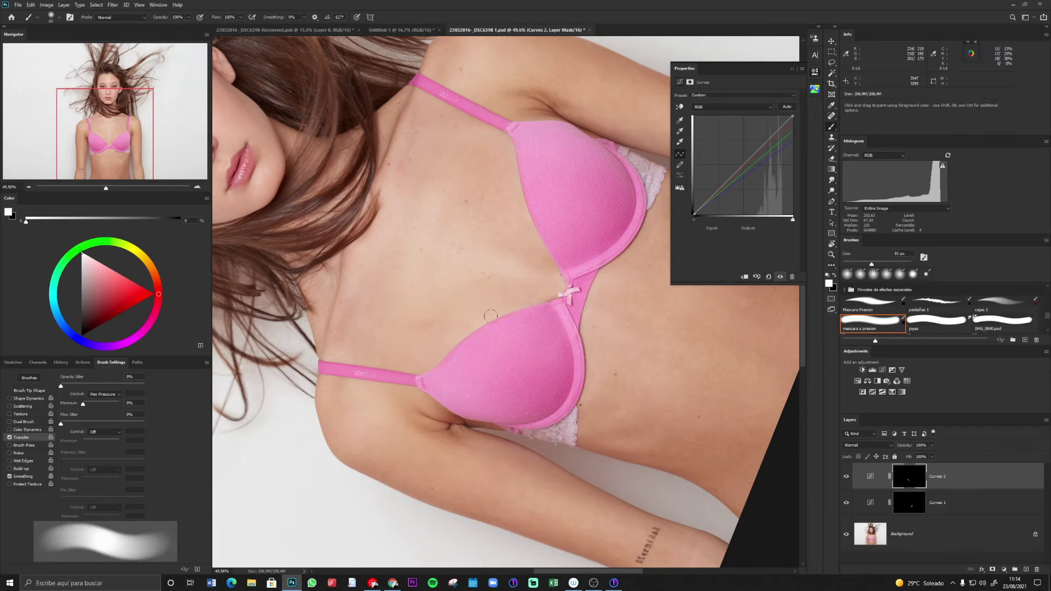
pyautogui.press('z')
pyautogui.moveTo(451, 335)
pyautogui.mouseDown()
pyautogui.moveTo(423, 359)
pyautogui.moveTo(453, 327)
pyautogui.mouseUp()
pyautogui.press('b')
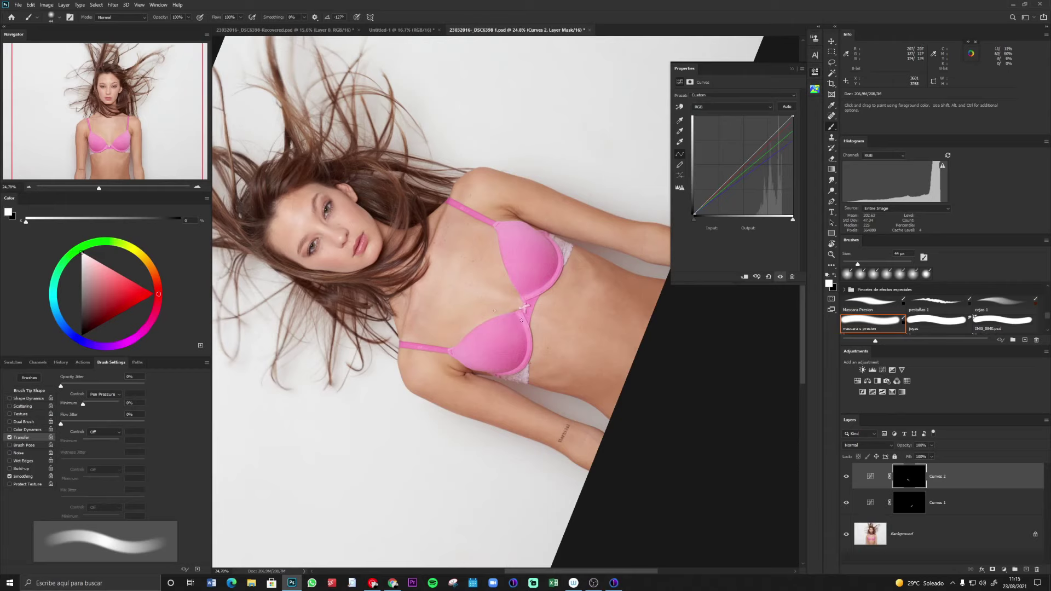
# Step: Rotate the canvas view back to upright to check the whole chest area
pyautogui.press('r')
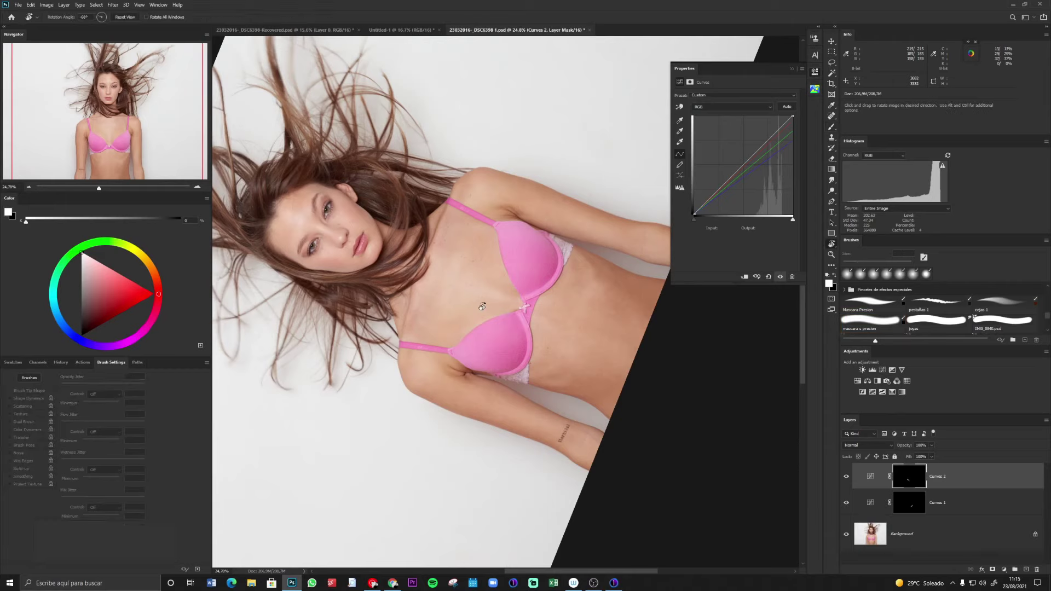
pyautogui.press('Escape')
pyautogui.moveTo(539, 318); pyautogui.dragTo(483, 347)
pyautogui.press('z')
pyautogui.scroll(4, 482, 336)
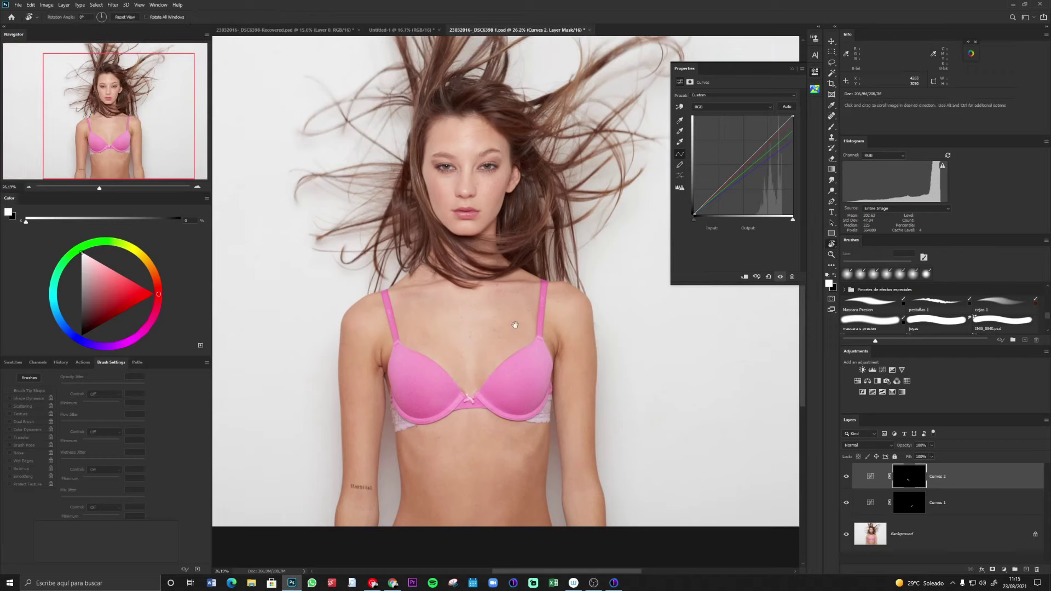
# Step: Group the Curves 1 and Curves 2 layers and name the group "retoque piel"
pyautogui.press('r')
pyautogui.keyDown('ctrl'); pyautogui.click(962, 508); pyautogui.keyUp('ctrl')
pyautogui.keyDown('ctrl'); pyautogui.click(968, 484); pyautogui.keyUp('ctrl')
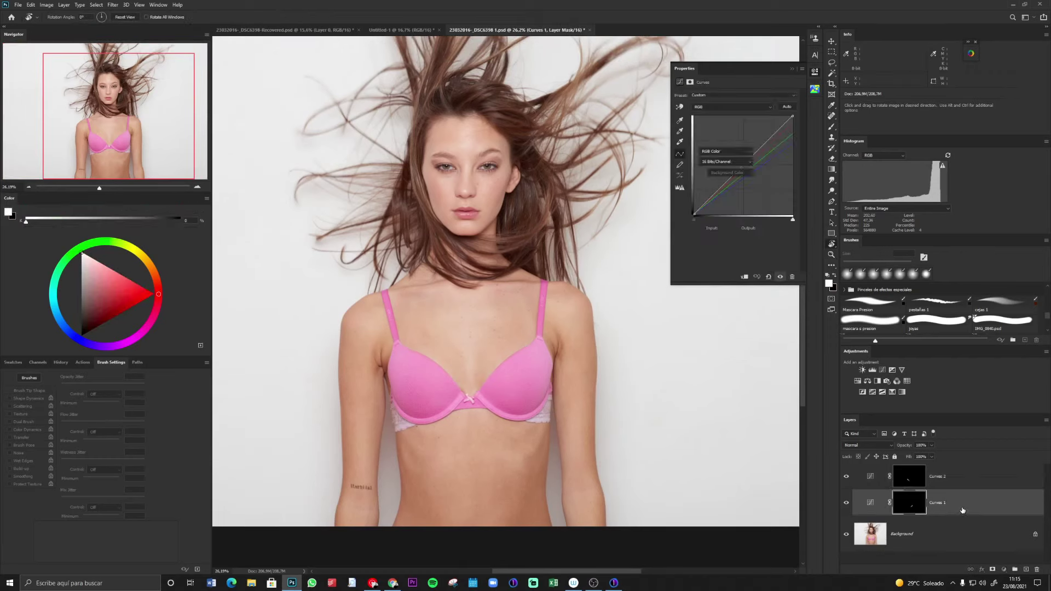
pyautogui.keyDown('ctrl'); pyautogui.click(962, 509); pyautogui.keyUp('ctrl')
pyautogui.click(963, 479)
pyautogui.keyDown('ctrl'); pyautogui.click(959, 506); pyautogui.keyUp('ctrl')
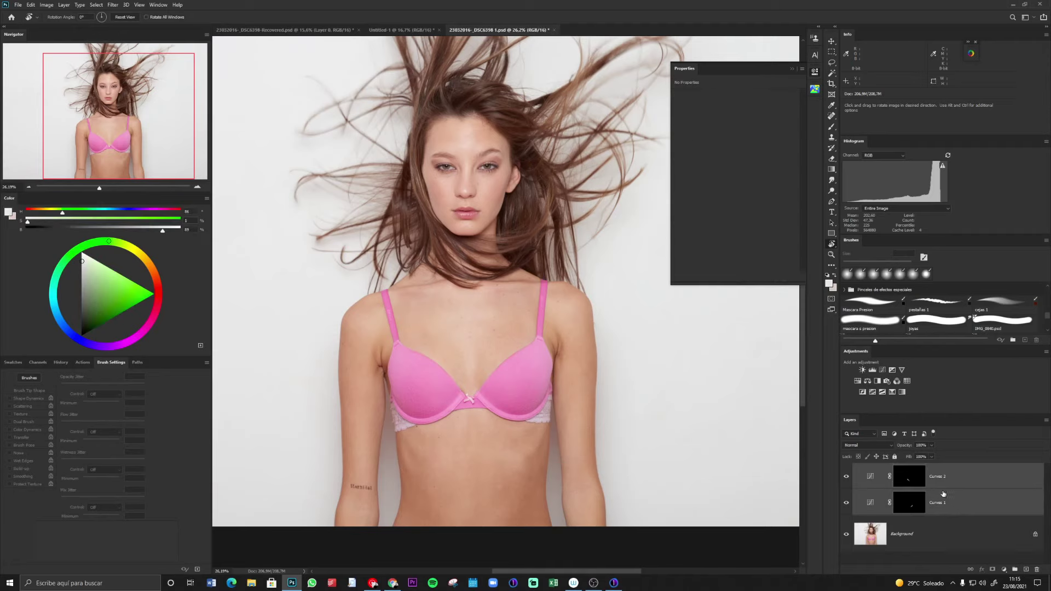
pyautogui.hotkey('ctrl', 'g')
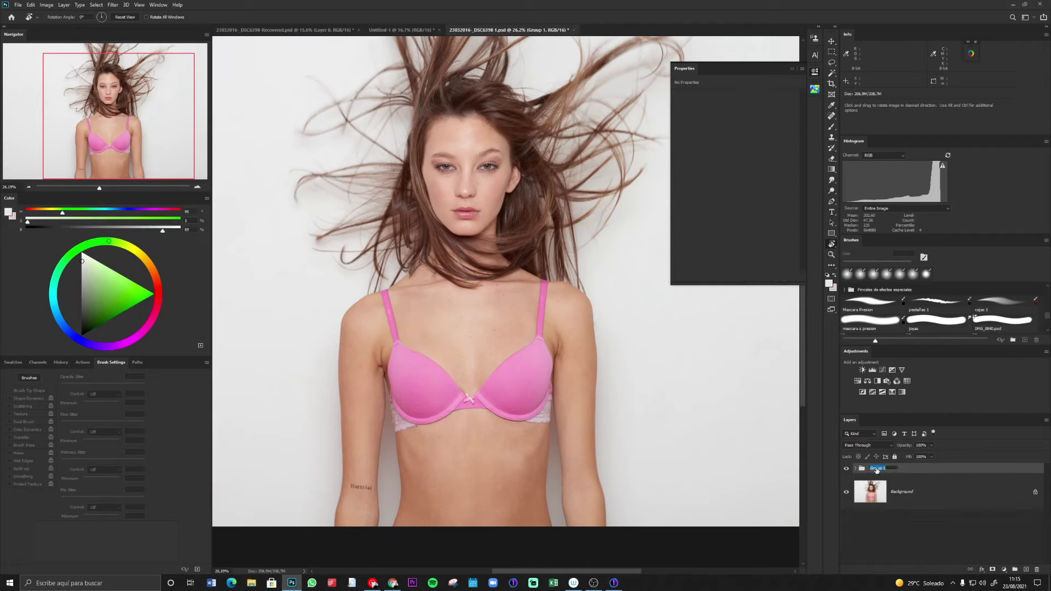
pyautogui.press('BackSpace')
pyautogui.click(905, 468)
# Step: Compare the image with the retoque piel group hidden and shown, and examine the corrected skin along both cups
pyautogui.click(847, 469)
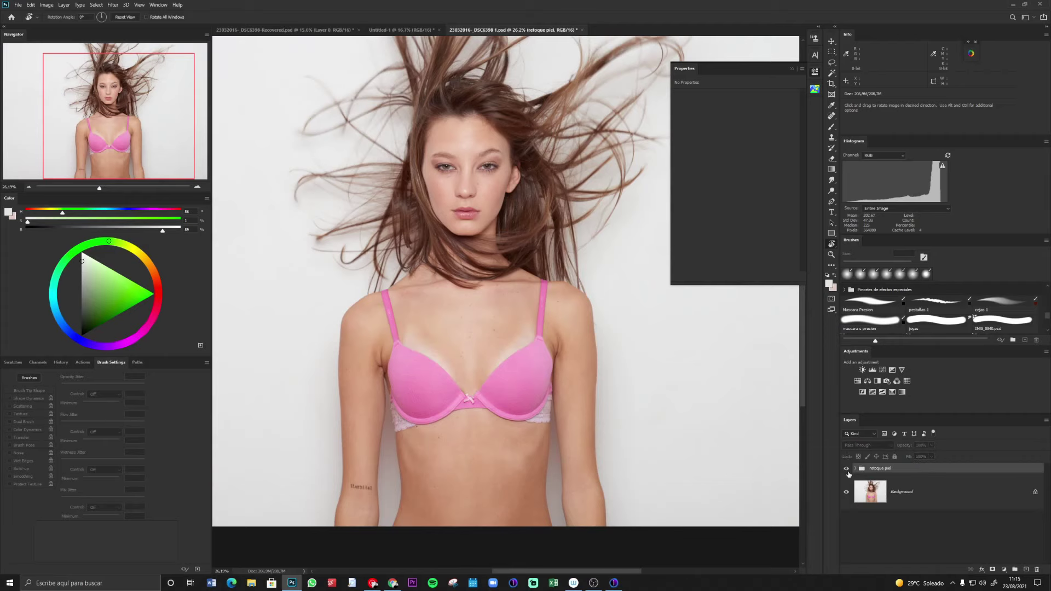
pyautogui.press('z')
pyautogui.moveTo(505, 348); pyautogui.dragTo(799, 334)
pyautogui.moveTo(483, 352); pyautogui.dragTo(501, 351)
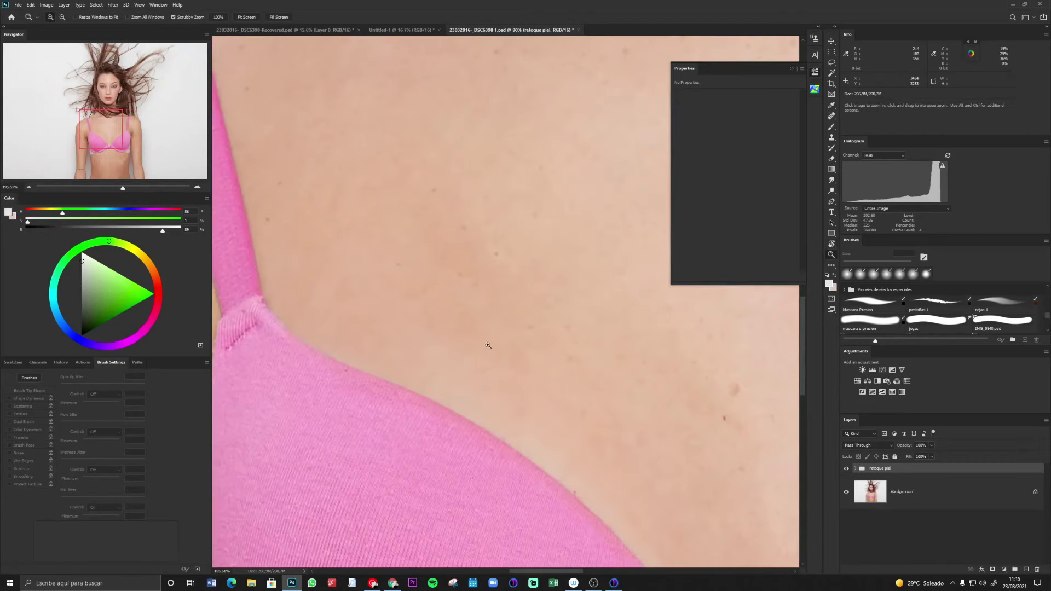
pyautogui.moveTo(540, 389); pyautogui.dragTo(493, 389)
pyautogui.press('r')
pyautogui.moveTo(561, 392); pyautogui.dragTo(347, 328)
pyautogui.press('z')
pyautogui.scroll(-4, 541, 330)
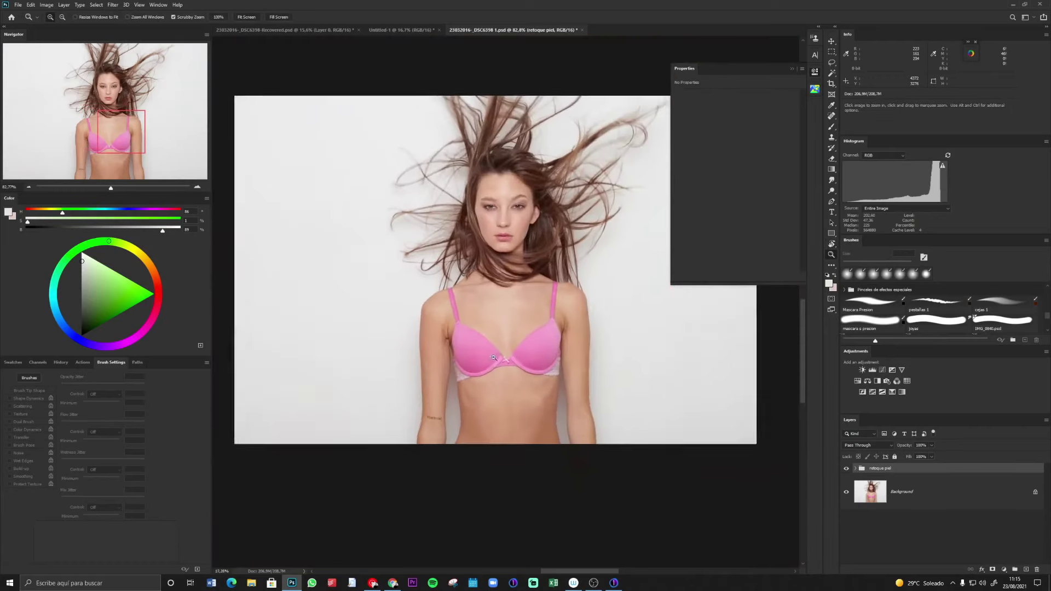
pyautogui.scroll(2, 394, 285)
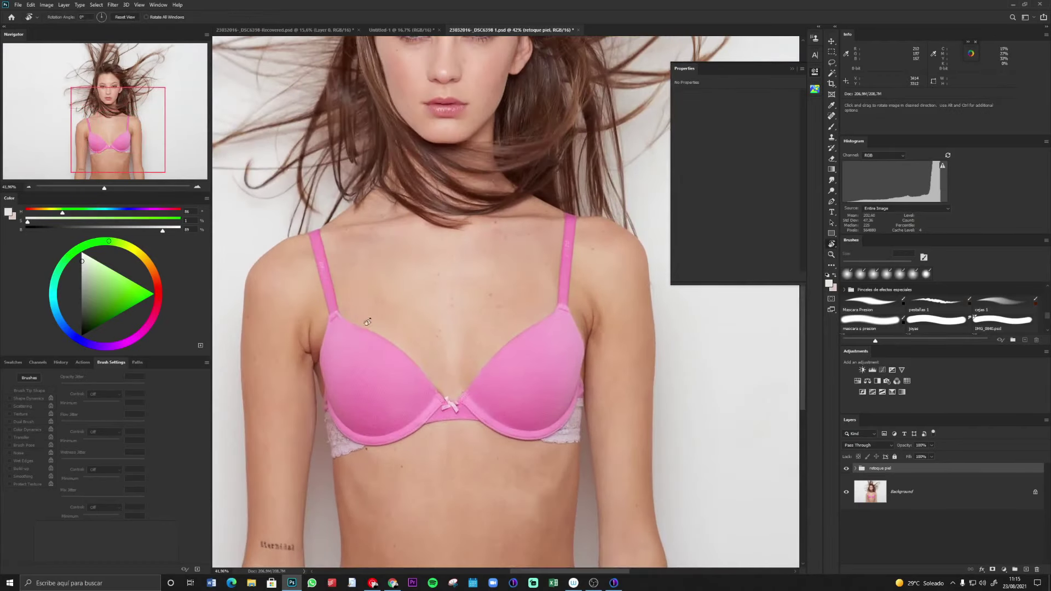
pyautogui.scroll(-2, 382, 333)
pyautogui.scroll(3, 382, 334)
pyautogui.press('r')
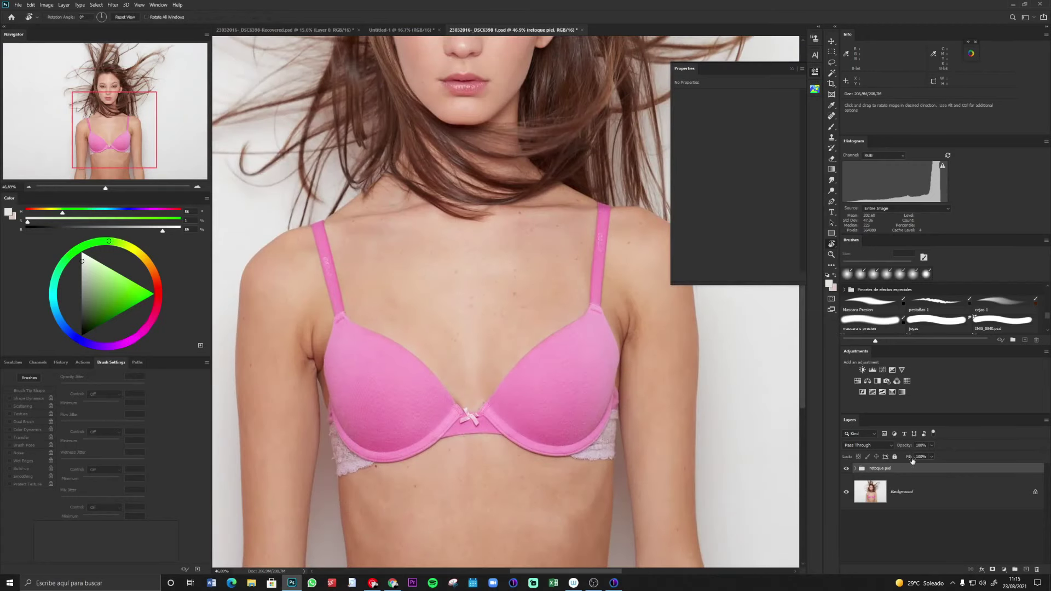
# Step: Add a new Curves adjustment above the retoque piel group and open its auto color correction options
pyautogui.click(892, 371)
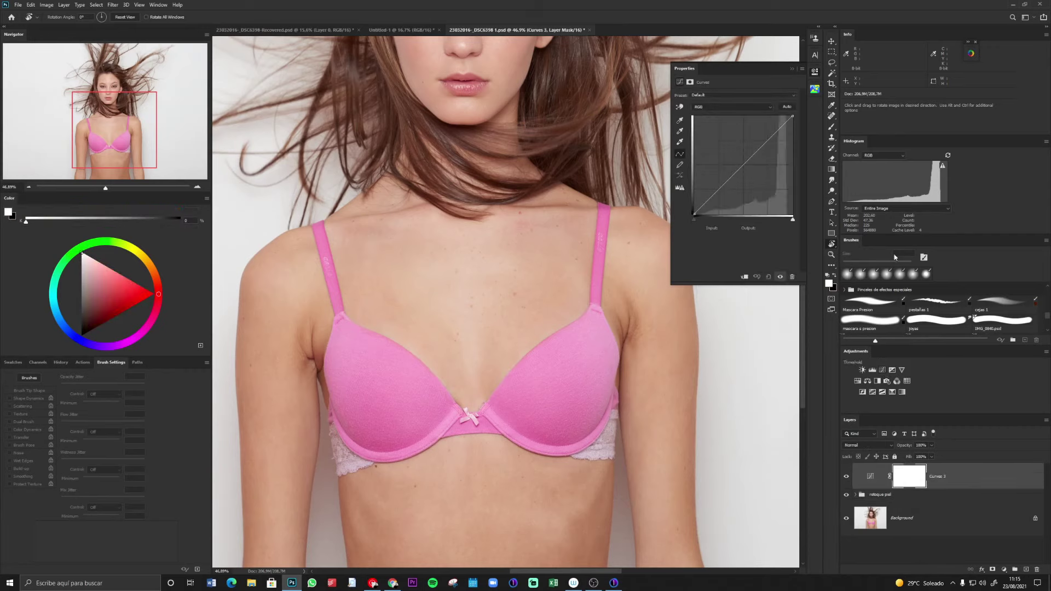
pyautogui.click(802, 70)
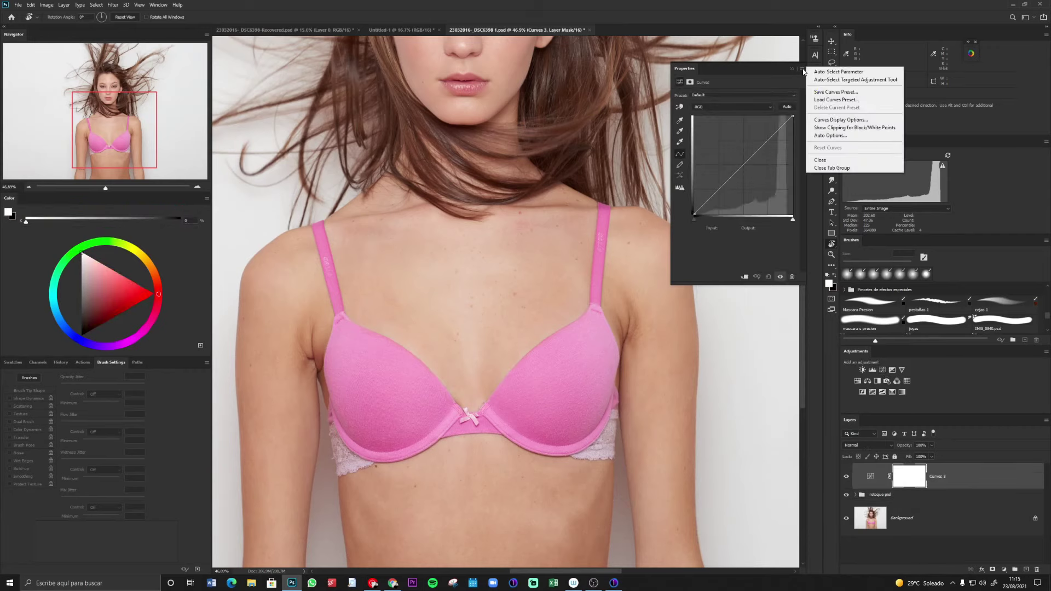
pyautogui.click(803, 70)
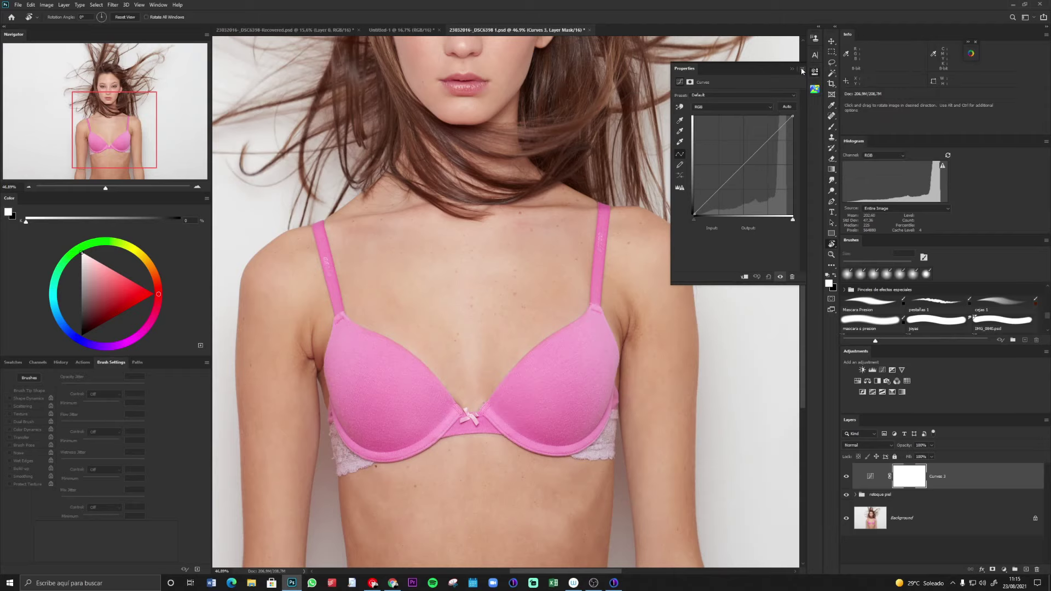
pyautogui.click(803, 70)
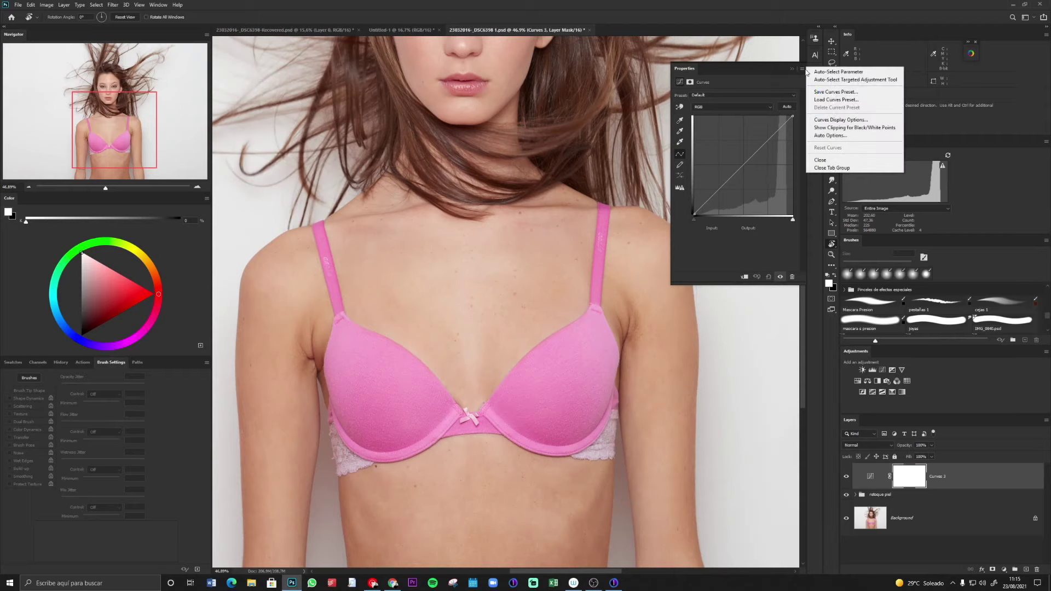
pyautogui.click(824, 136)
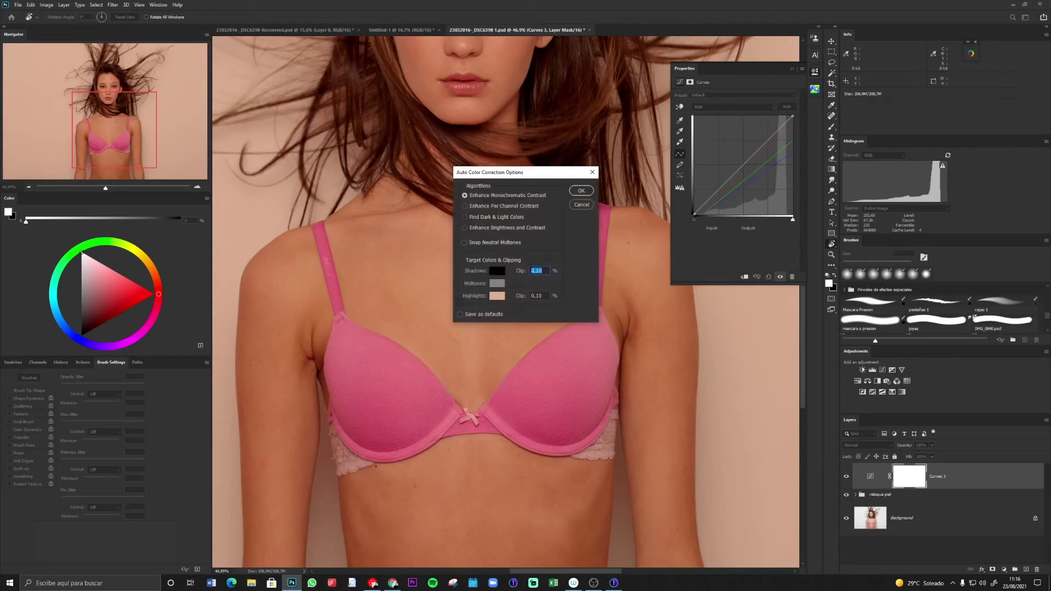
# Step: Set the target highlight color to white (ffffff) and save the target colors as defaults, leaving the Curves adjustment reset
pyautogui.click(496, 298)
pyautogui.moveTo(426, 173); pyautogui.dragTo(412, 152)
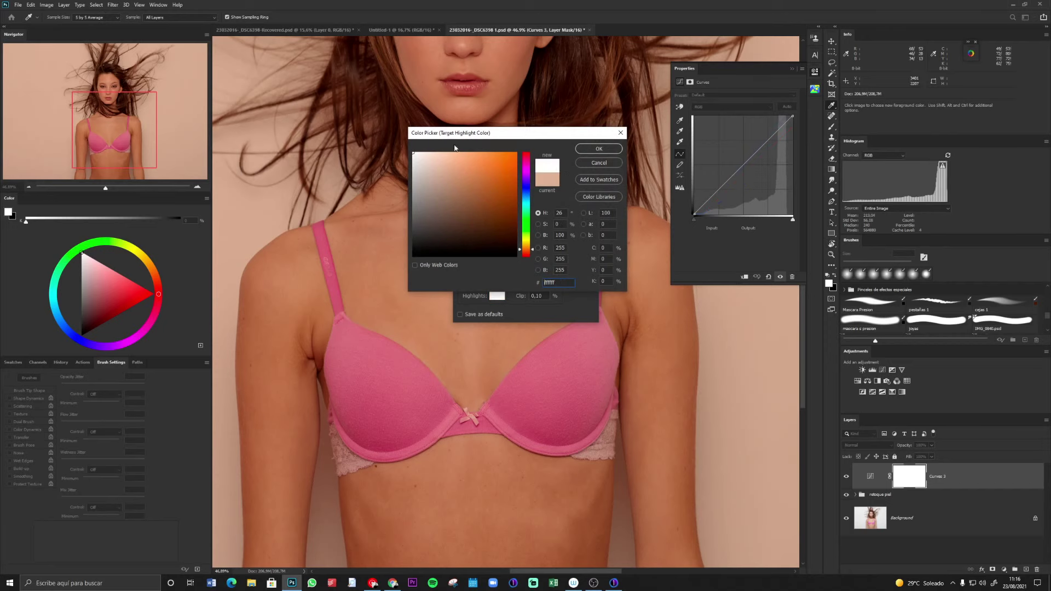
pyautogui.click(599, 149)
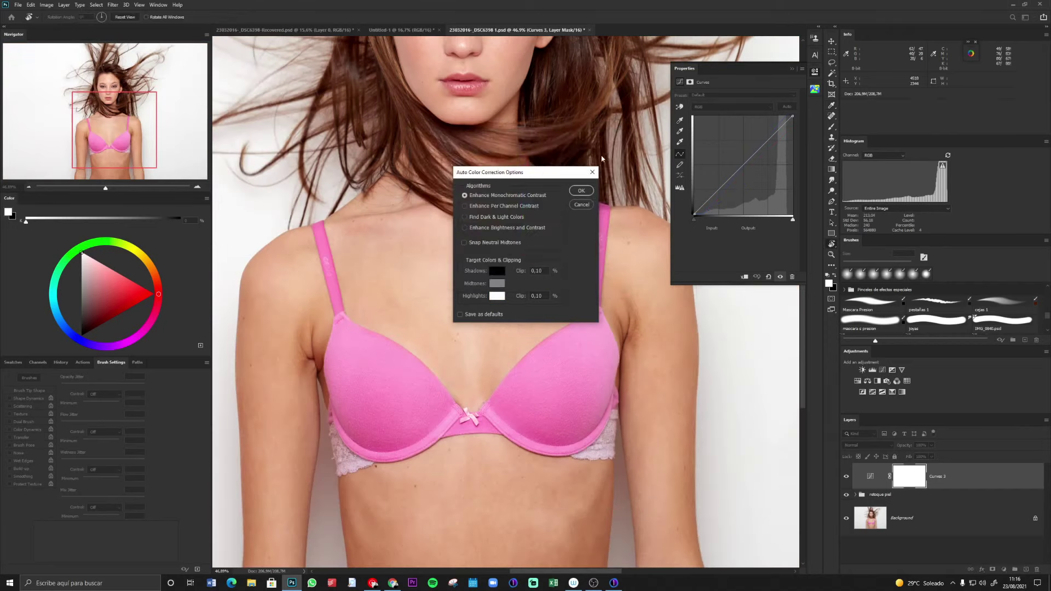
pyautogui.click(582, 191)
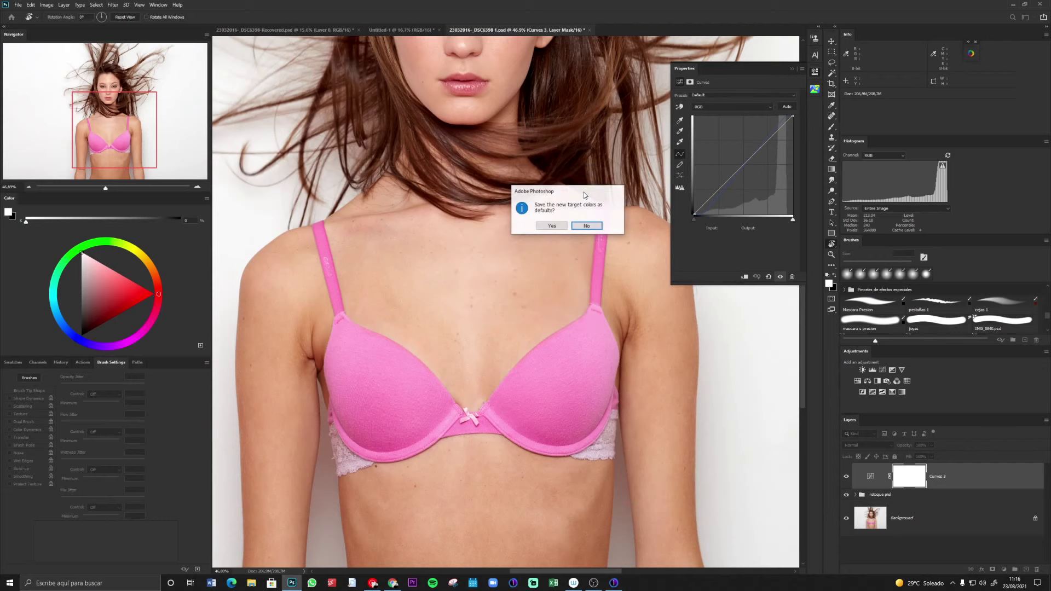
pyautogui.click(556, 230)
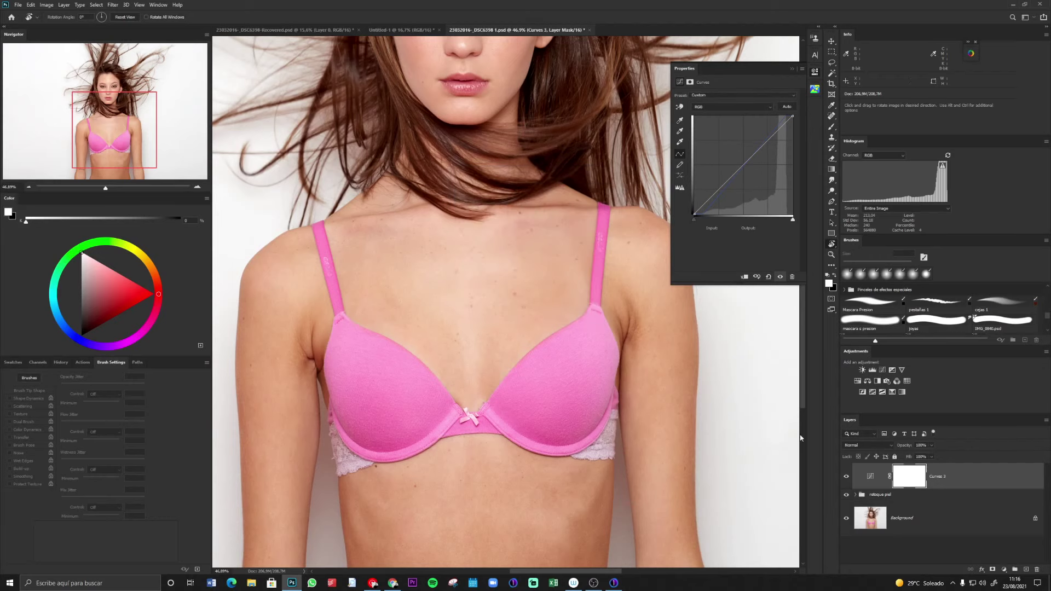
pyautogui.click(769, 277)
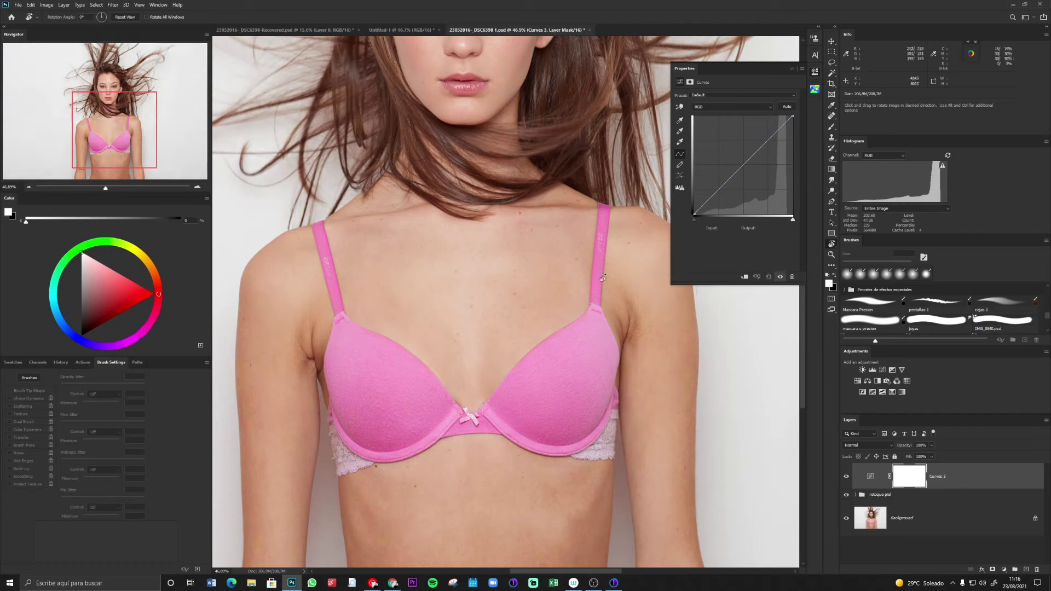
# Step: Raise the midpoint of the RGB curve to an output of about 157 and invert the adjustment's mask to black
pyautogui.click(745, 164)
pyautogui.moveTo(745, 164); pyautogui.dragTo(744, 154)
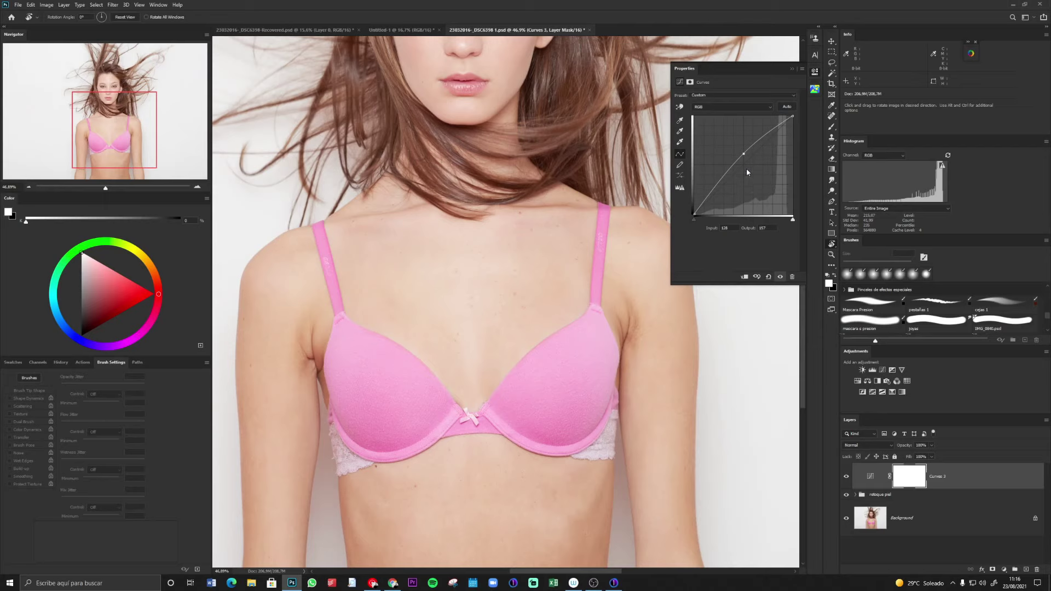
pyautogui.moveTo(743, 154); pyautogui.dragTo(744, 154)
pyautogui.click(911, 481)
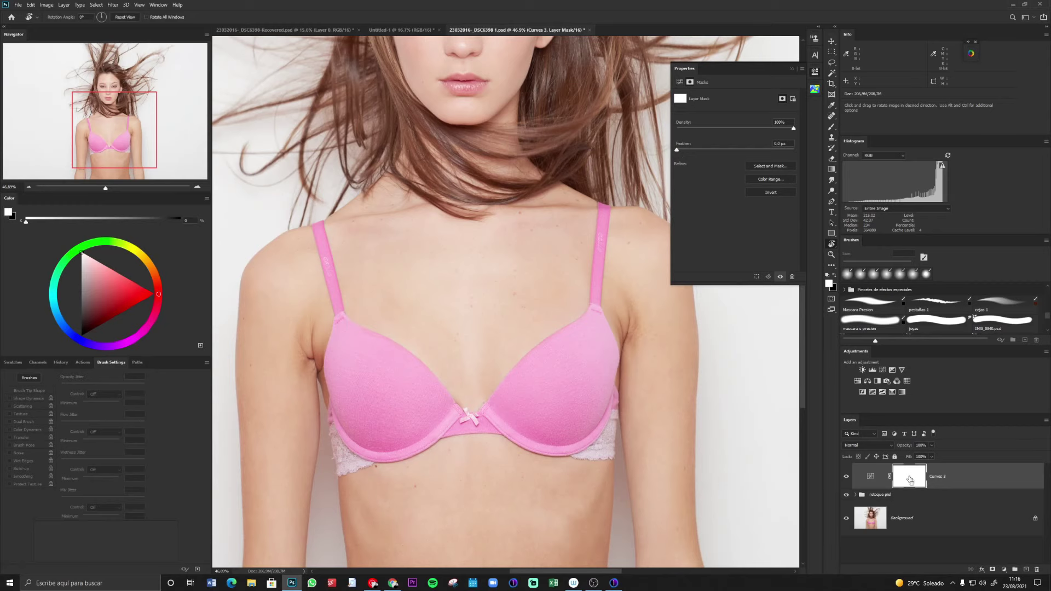
pyautogui.hotkey('ctrl', 'i')
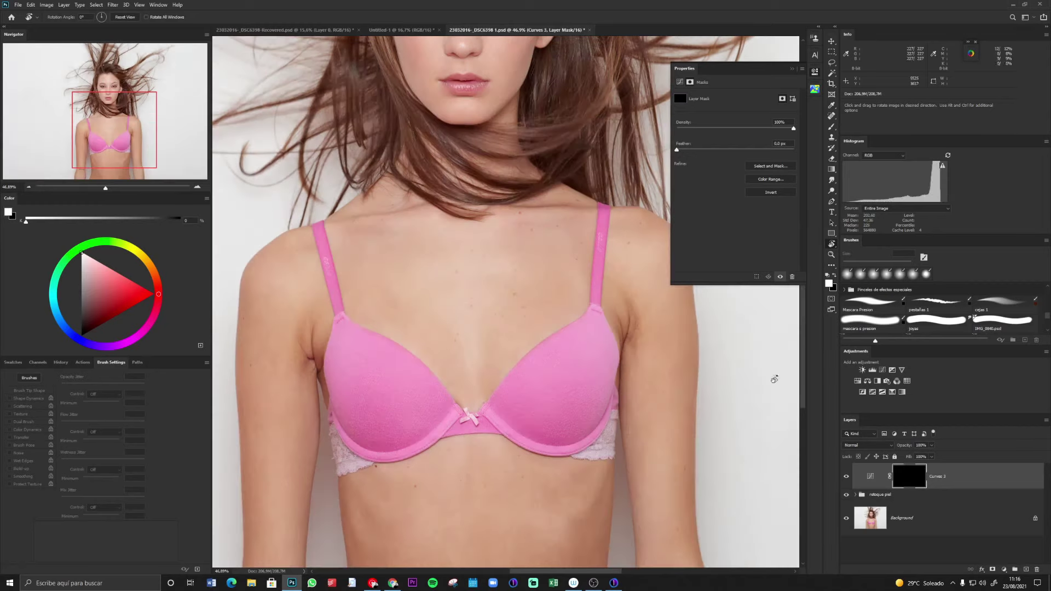
# Step: Set the brush flow to 28% and paint white on the Curves 3 mask over the skin near the strap and cup edge
pyautogui.press('b')
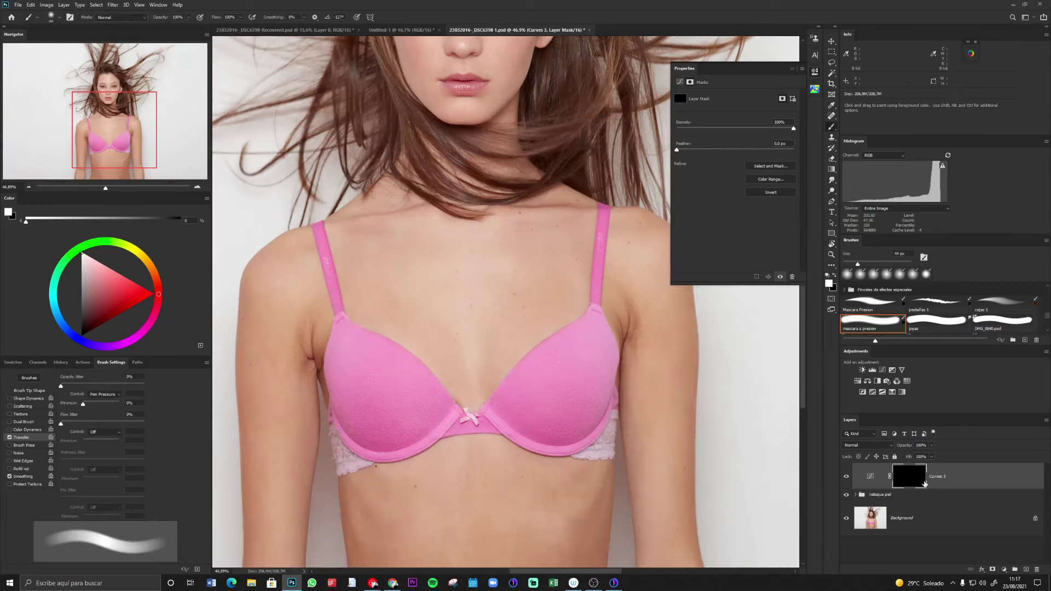
pyautogui.press('z')
pyautogui.moveTo(565, 357)
pyautogui.mouseDown()
pyautogui.moveTo(556, 331)
pyautogui.moveTo(583, 323)
pyautogui.mouseUp()
pyautogui.press('b')
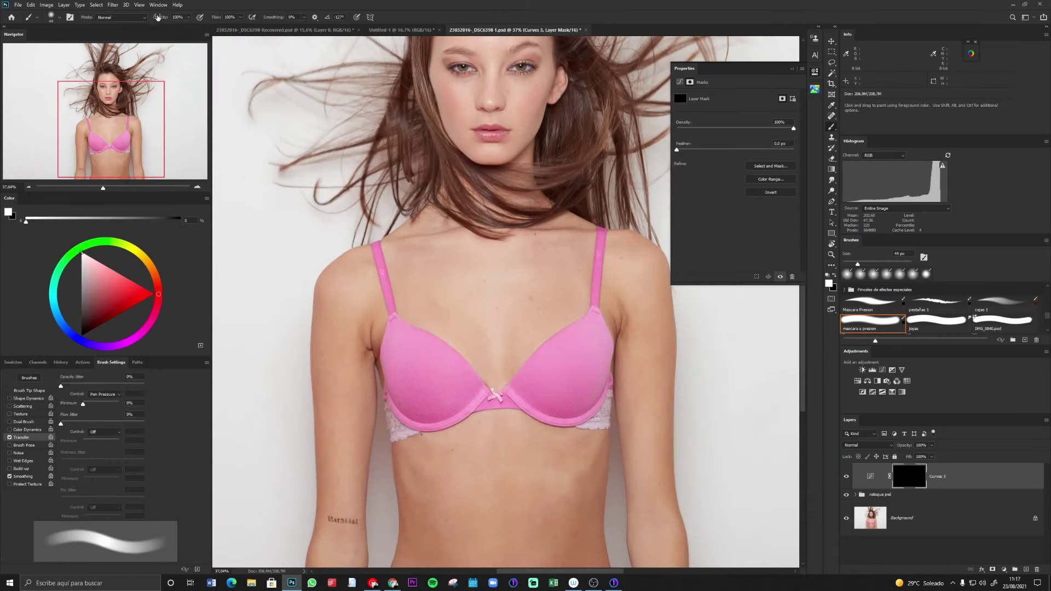
pyautogui.moveTo(217, 16); pyautogui.dragTo(203, 45)
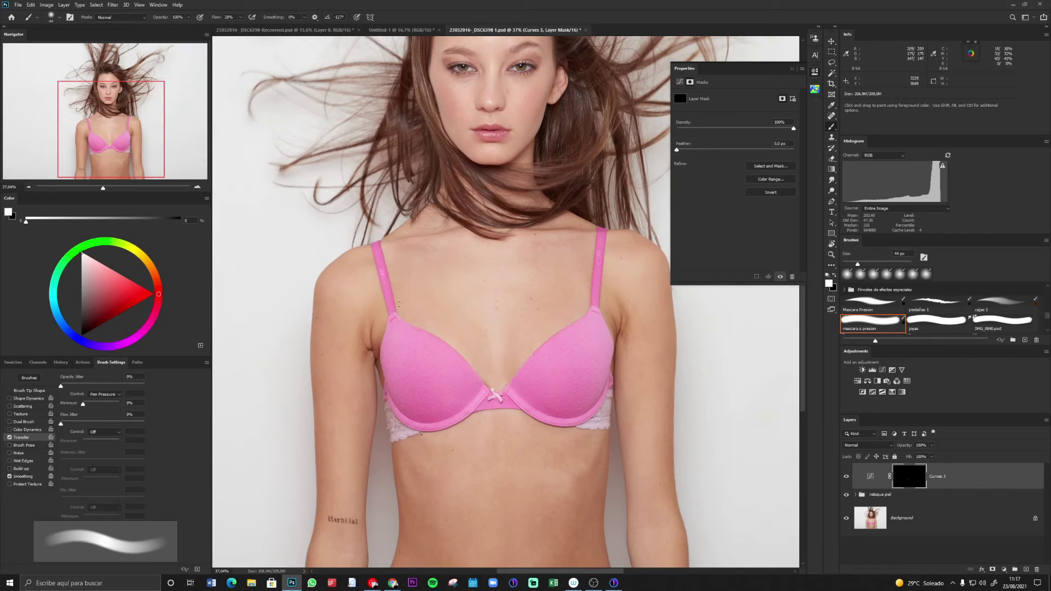
pyautogui.keyDown('alt'); pyautogui.rightClick(413, 317); pyautogui.keyUp('alt')
pyautogui.keyDown('alt'); pyautogui.rightClick(411, 314); pyautogui.keyUp('alt')
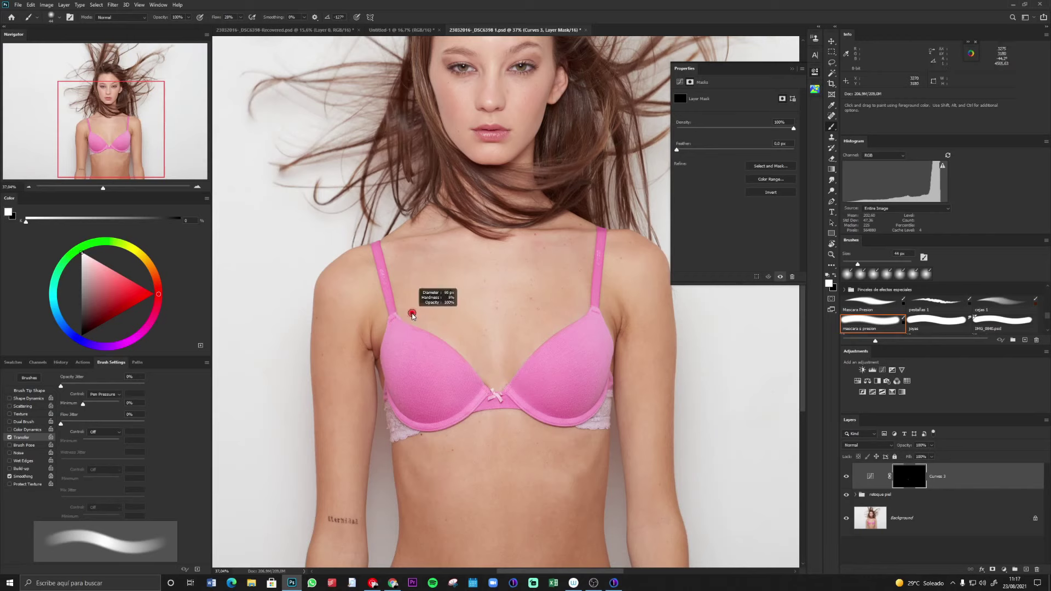
pyautogui.moveTo(412, 316); pyautogui.dragTo(404, 311)
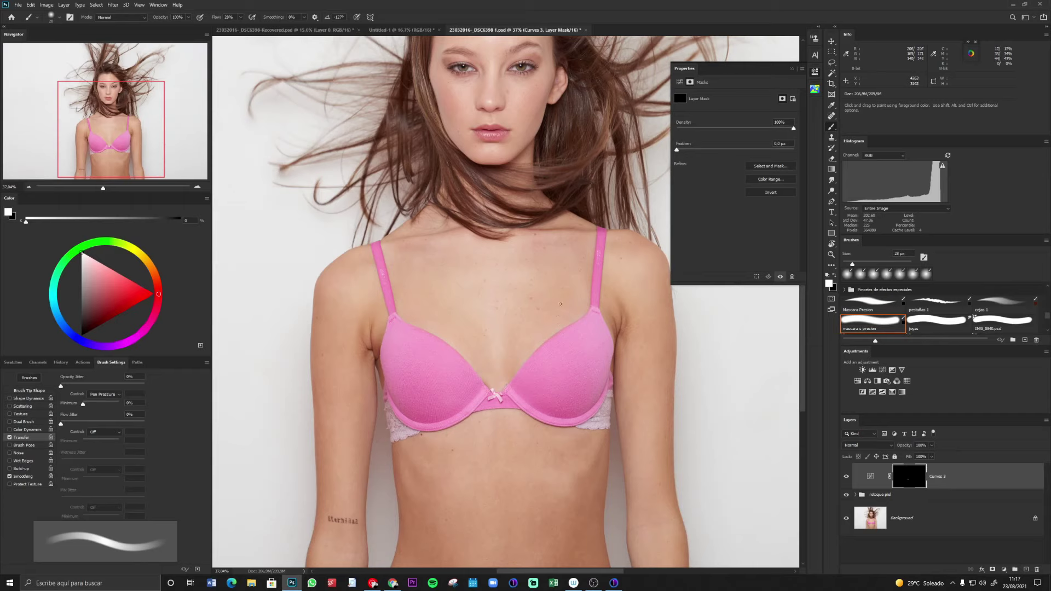
# Step: Refine the lightened skin along the upper edges of both cups on the Curves 3 mask, varying the brush size down to 24 px
pyautogui.scroll(5, 539, 349)
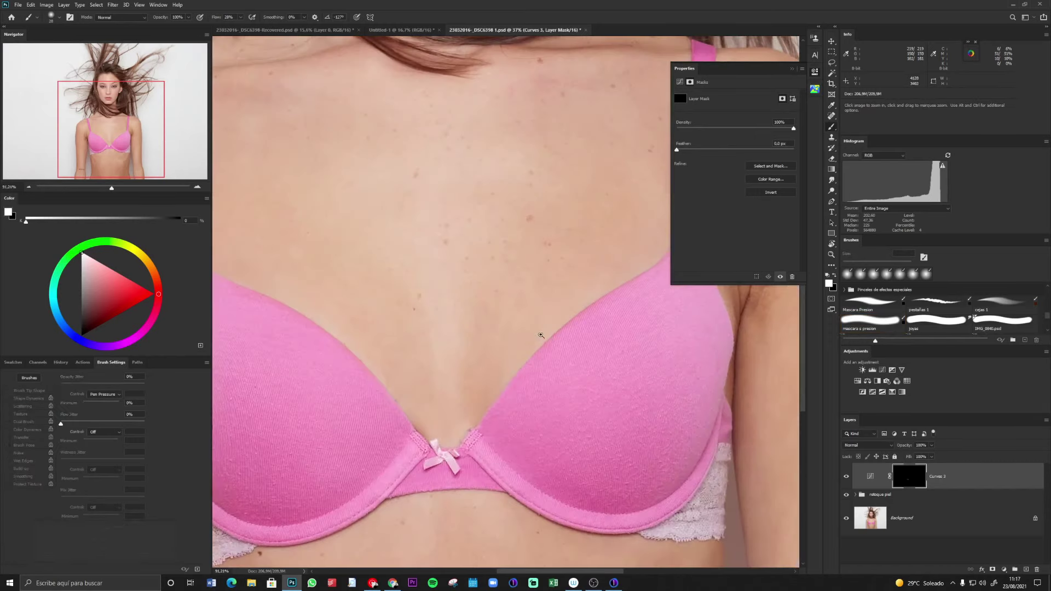
pyautogui.press('[')
pyautogui.press('[')
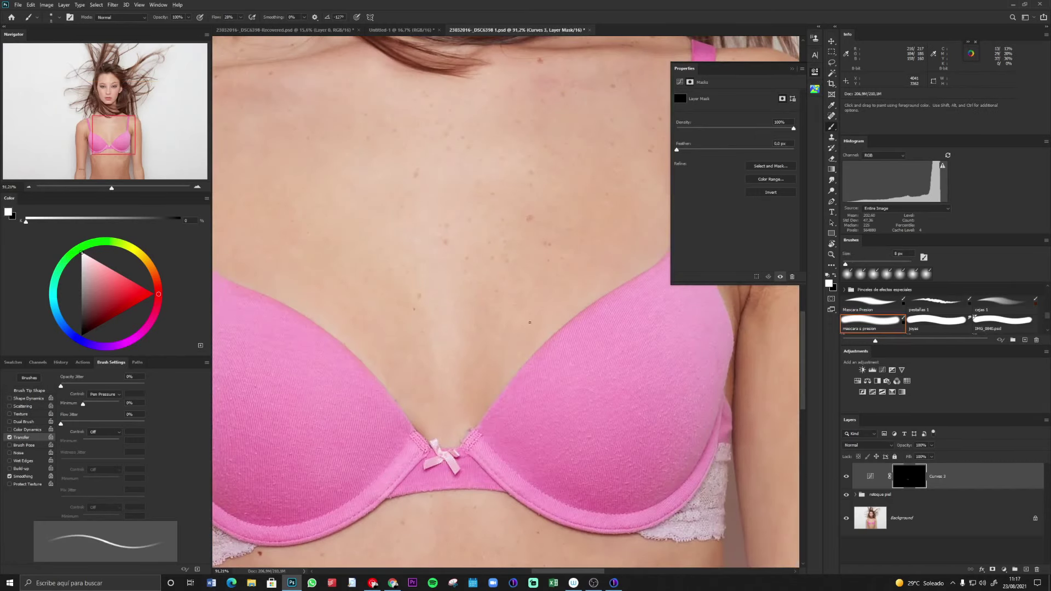
pyautogui.scroll(-2, 529, 322)
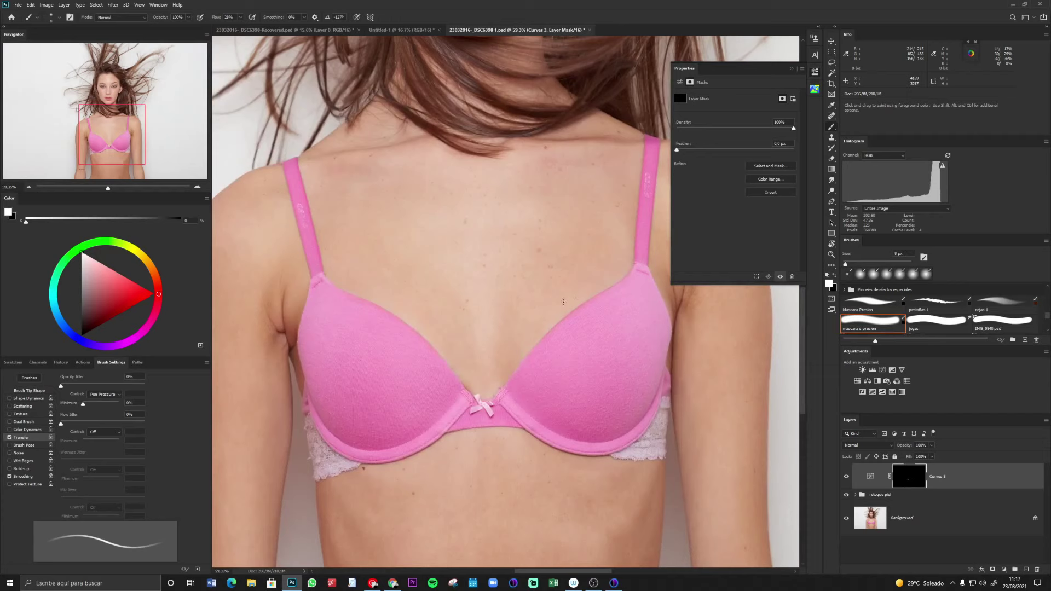
pyautogui.keyDown('alt'); pyautogui.moveTo(551, 299); pyautogui.dragTo(557, 302); pyautogui.keyUp('alt')
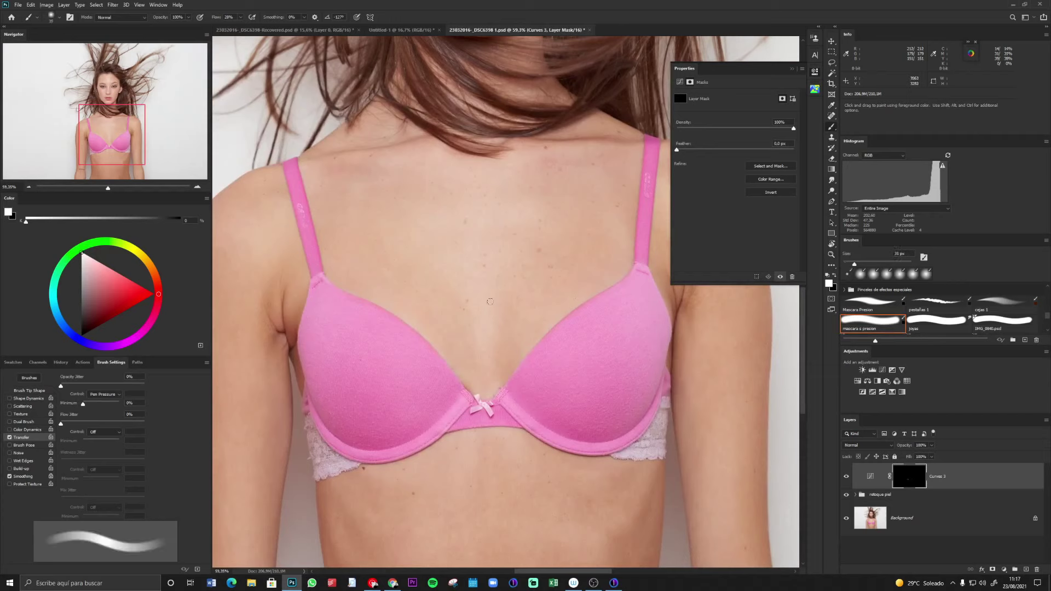
pyautogui.keyDown('alt'); pyautogui.moveTo(420, 317); pyautogui.dragTo(417, 321); pyautogui.keyUp('alt')
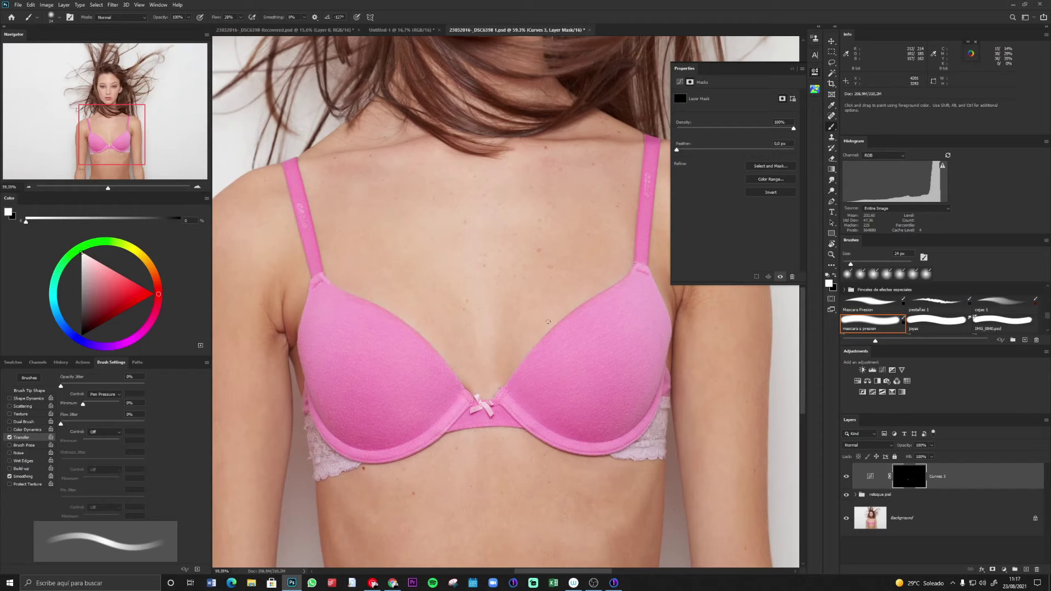
pyautogui.moveTo(598, 288)
pyautogui.mouseDown()
pyautogui.moveTo(574, 303)
pyautogui.moveTo(625, 286)
pyautogui.moveTo(566, 311)
pyautogui.moveTo(581, 296)
pyautogui.mouseUp()
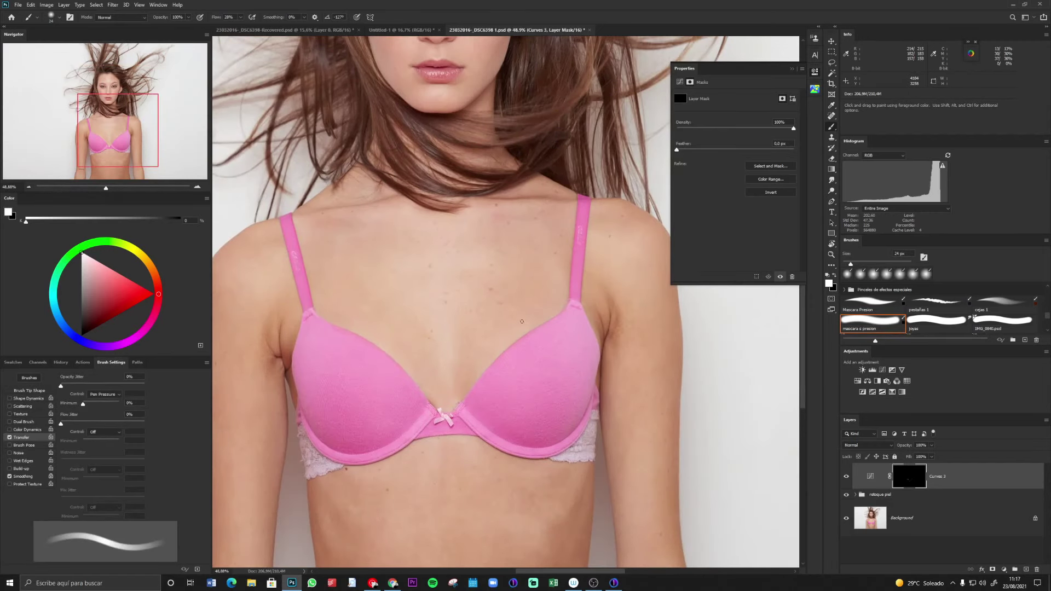
# Step: Expand the retoque piel group and move the Curves 3 layer into it above Curves 2
pyautogui.scroll(-4, 527, 320)
pyautogui.scroll(1, 527, 320)
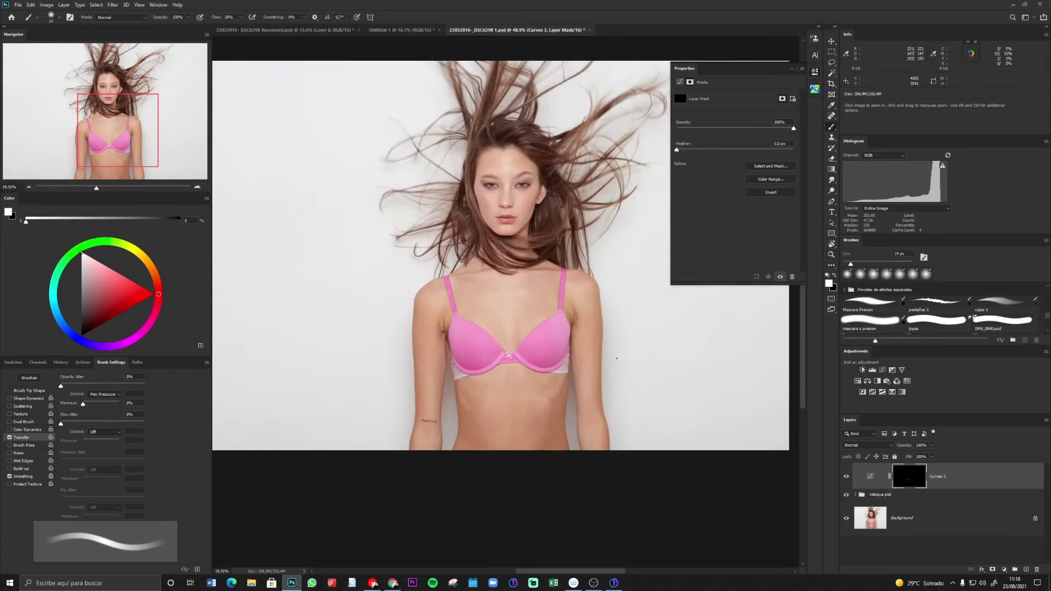
pyautogui.click(856, 495)
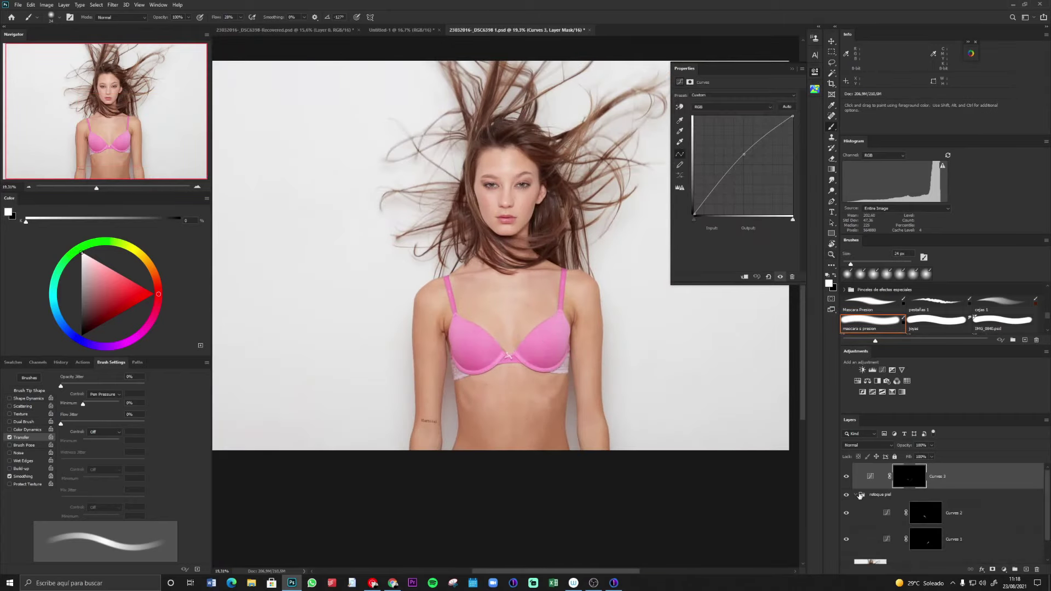
pyautogui.moveTo(948, 477); pyautogui.dragTo(854, 474)
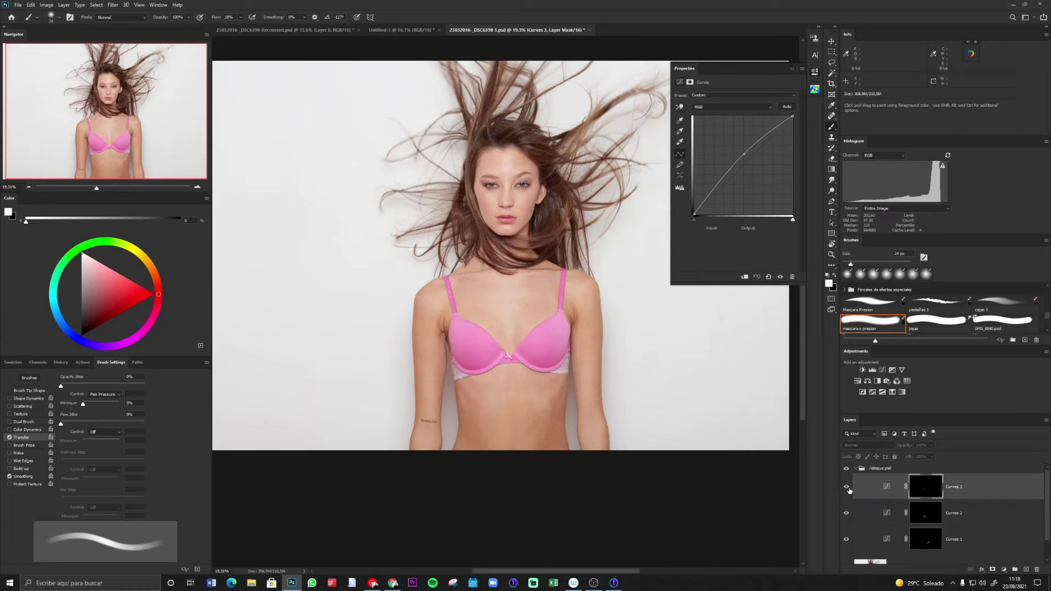
# Step: Compare the chest skin with the Curves 3 layer hidden and shown, and do the same for the whole retoque piel group
pyautogui.press('z')
pyautogui.moveTo(563, 315); pyautogui.dragTo(630, 377)
pyautogui.press('b')
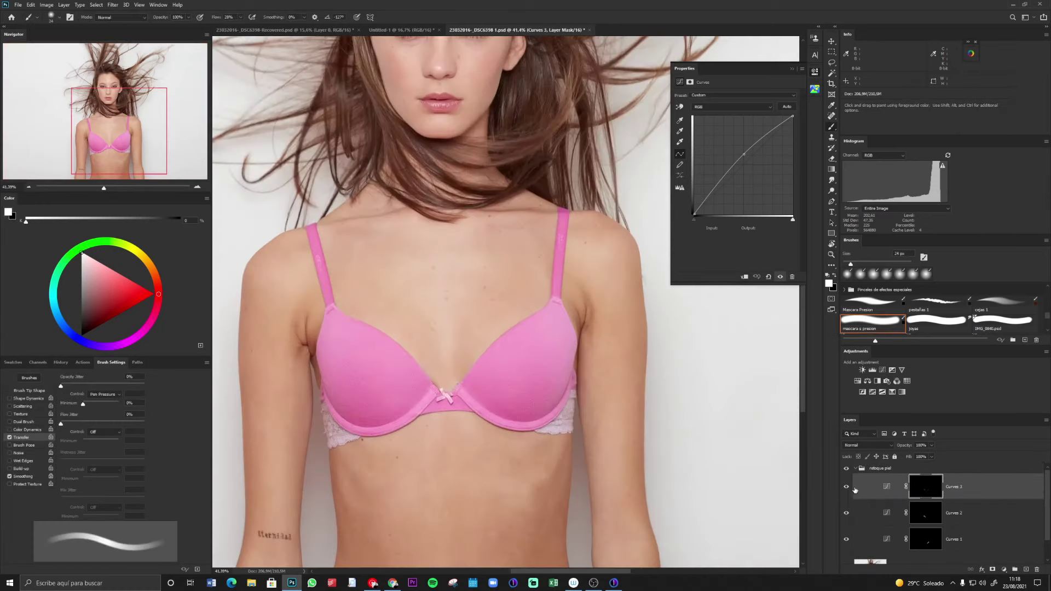
pyautogui.click(846, 487)
pyautogui.click(846, 487)
pyautogui.click(846, 470)
pyautogui.click(846, 470)
pyautogui.click(846, 470)
pyautogui.moveTo(553, 284); pyautogui.dragTo(493, 284)
pyautogui.moveTo(561, 327); pyautogui.dragTo(530, 345)
pyautogui.press('b')
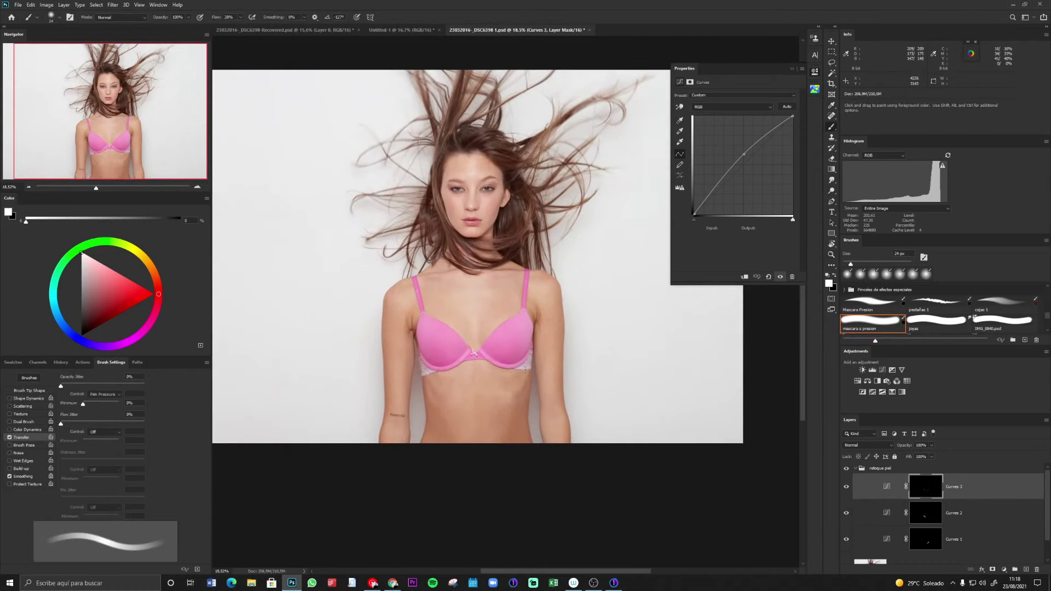
# Step: Collapse the retoque piel group and check the skin tone from the abdomen up to the chest
pyautogui.click(857, 469)
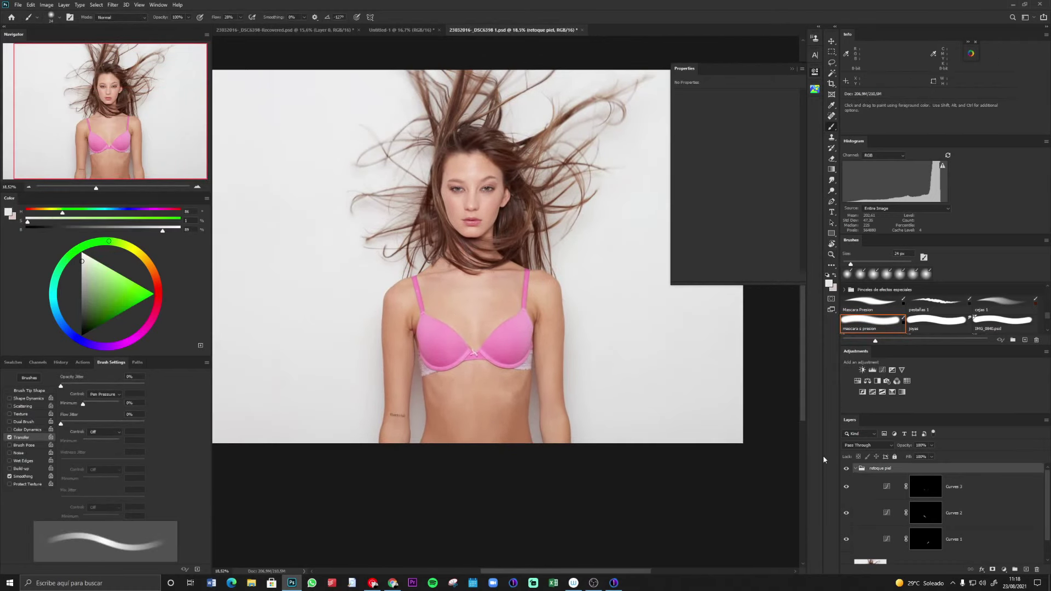
pyautogui.click(855, 469)
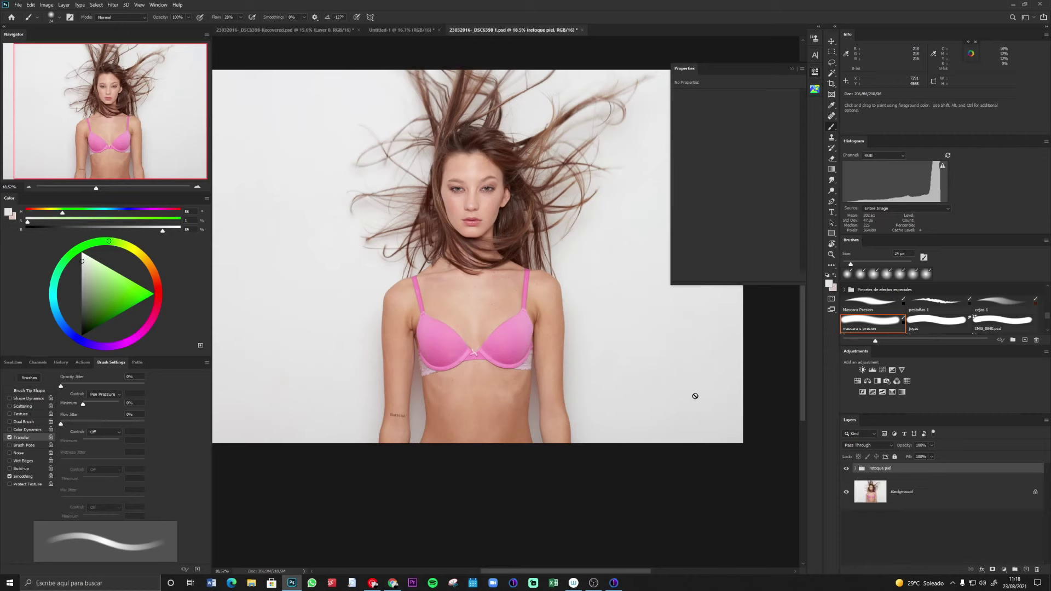
pyautogui.scroll(2, 453, 387)
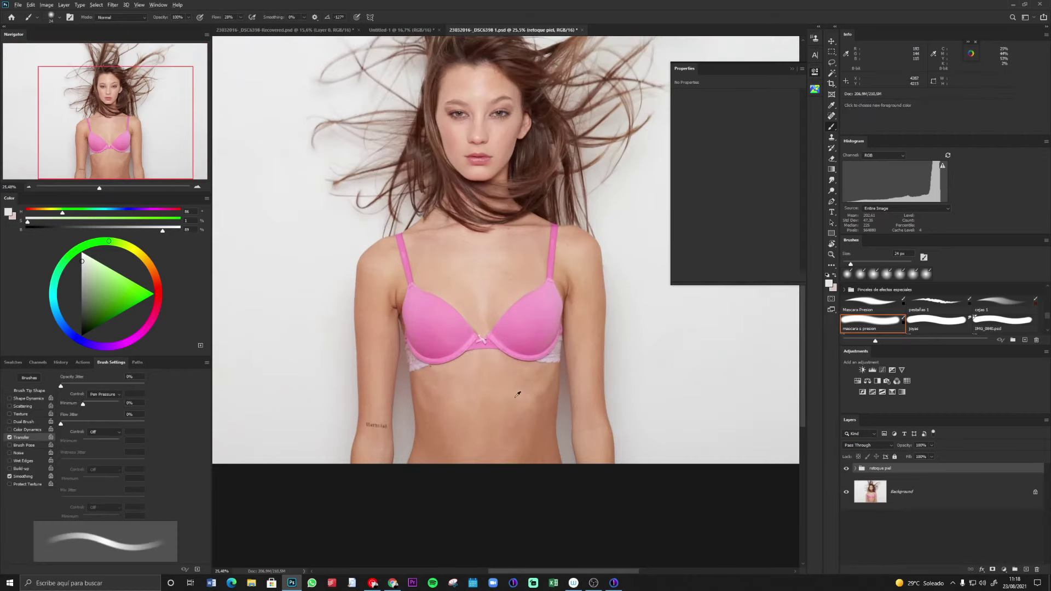
pyautogui.moveTo(446, 402); pyautogui.dragTo(463, 264)
pyautogui.press('z')
pyautogui.moveTo(537, 308)
pyautogui.mouseDown()
pyautogui.moveTo(512, 317)
pyautogui.moveTo(526, 316)
pyautogui.mouseUp()
pyautogui.moveTo(510, 379); pyautogui.dragTo(453, 430)
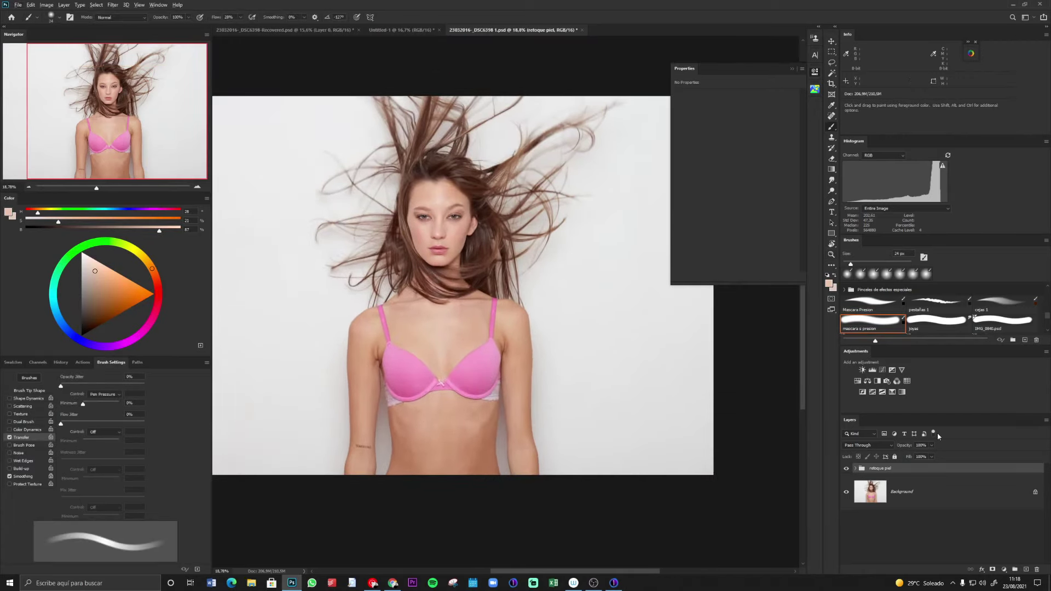
# Step: Add a Curves adjustment above the retoque piel group and sample the abdomen skin as its target highlight colour, saving it as default
pyautogui.click(882, 370)
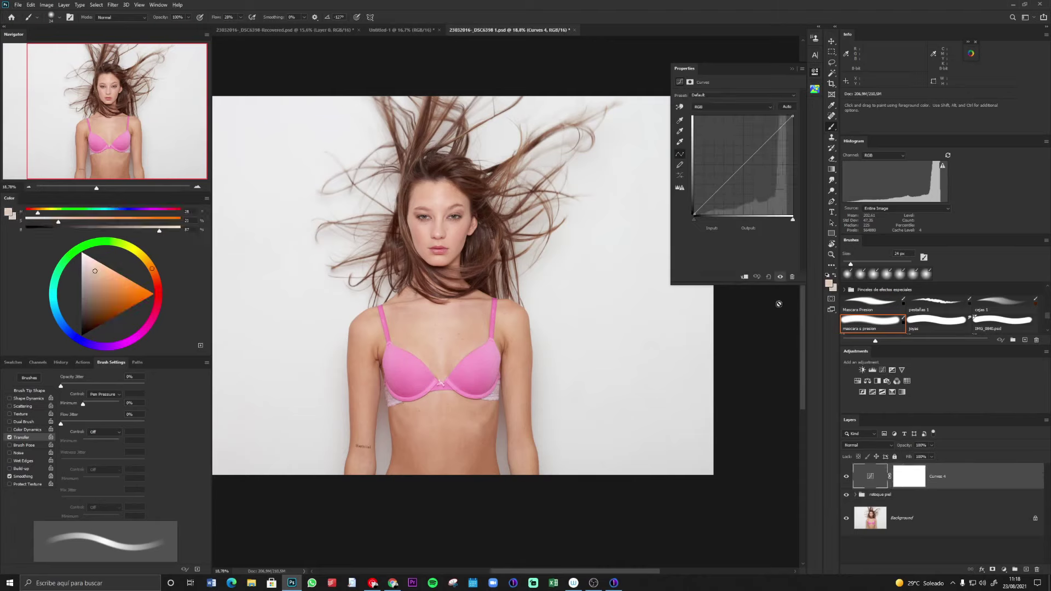
pyautogui.doubleClick(680, 143)
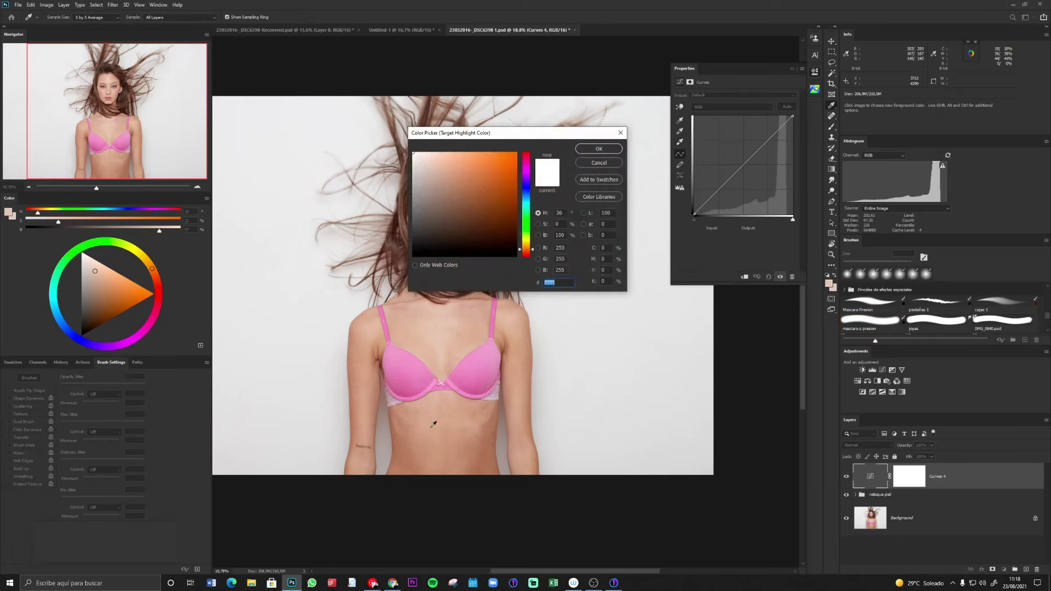
pyautogui.moveTo(421, 425)
pyautogui.mouseDown()
pyautogui.moveTo(420, 415)
pyautogui.moveTo(410, 447)
pyautogui.moveTo(419, 438)
pyautogui.mouseUp()
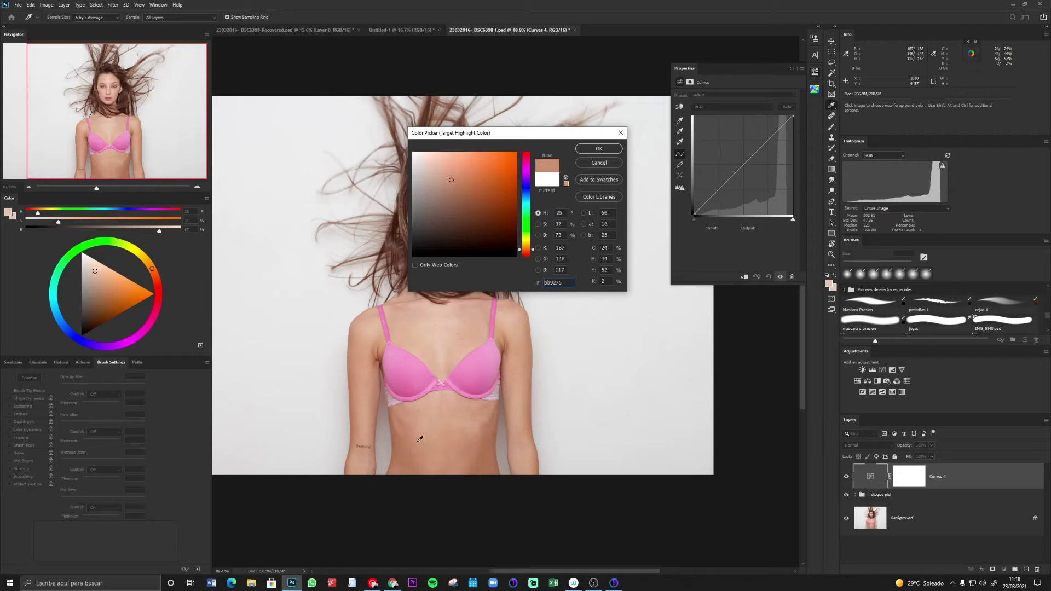
pyautogui.click(600, 149)
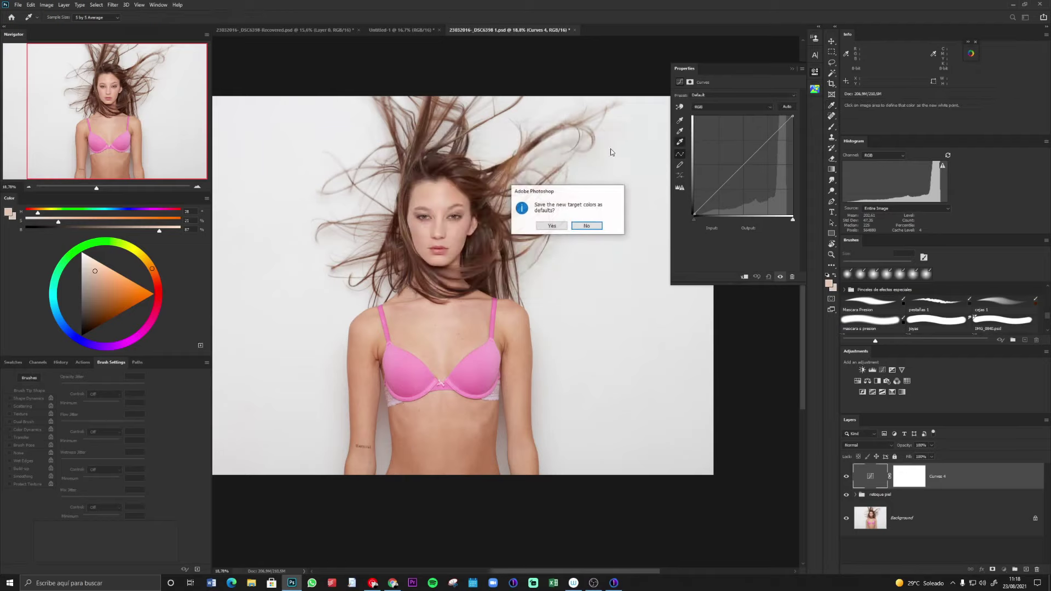
pyautogui.click(554, 228)
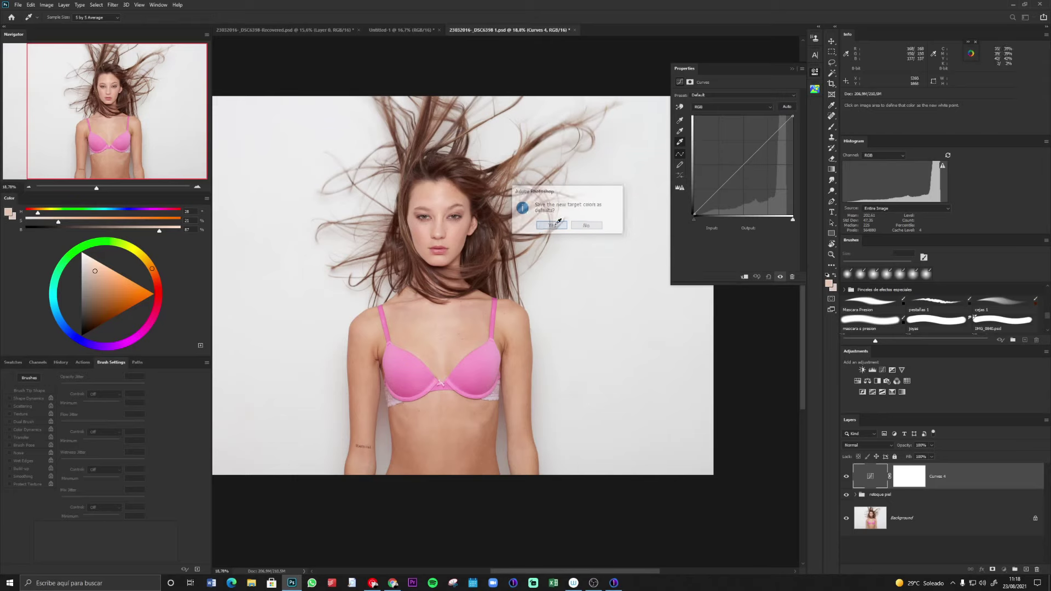
# Step: Set the Curves 4 white point from the pale upper chest skin, trying several spots, and invert the layer mask to black
pyautogui.click(909, 476)
pyautogui.click(680, 82)
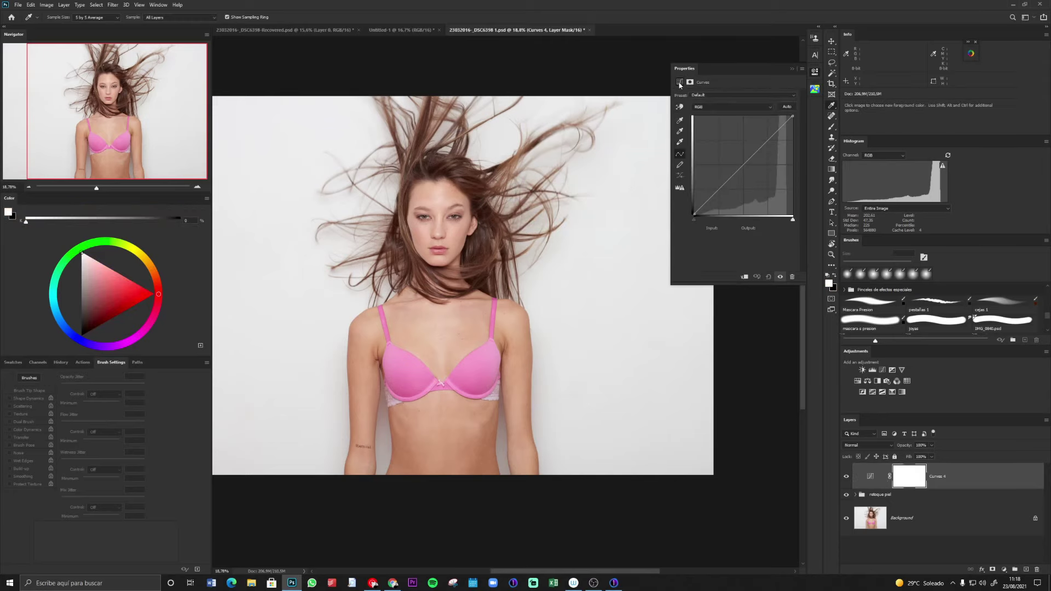
pyautogui.click(680, 143)
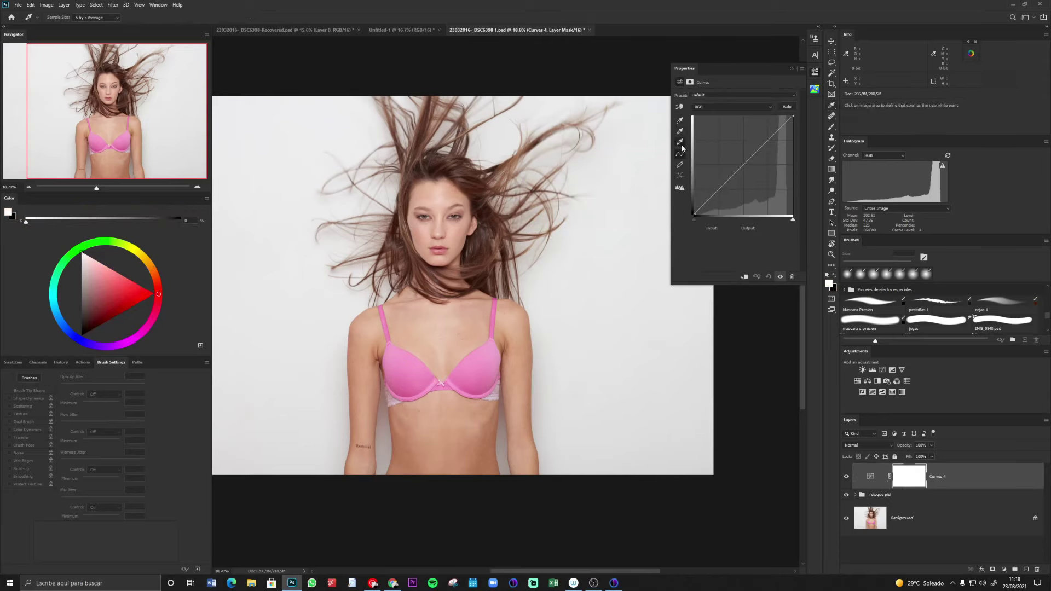
pyautogui.click(413, 319)
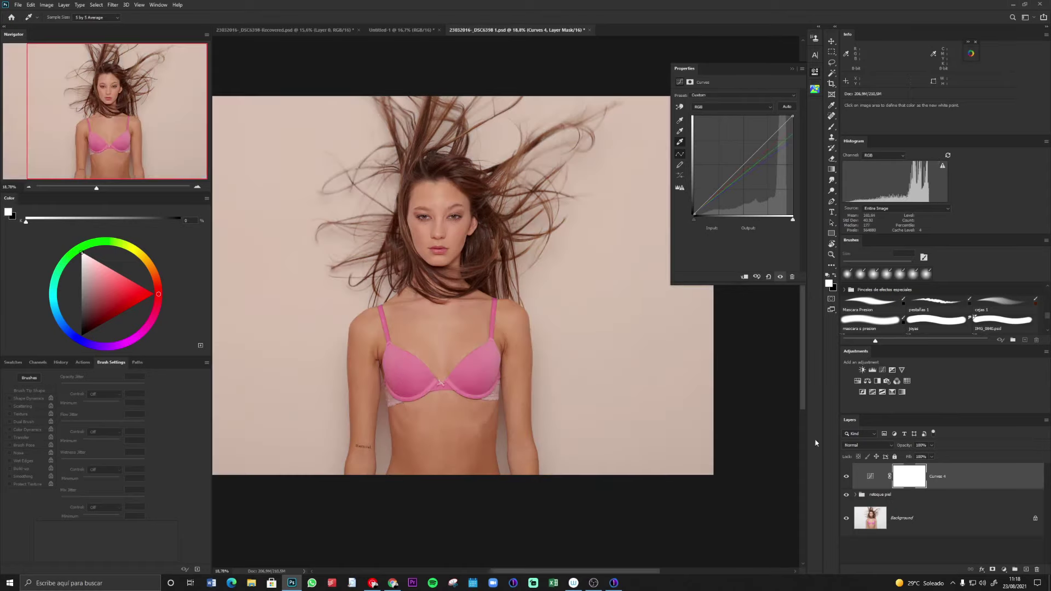
pyautogui.click(444, 324)
pyautogui.click(404, 317)
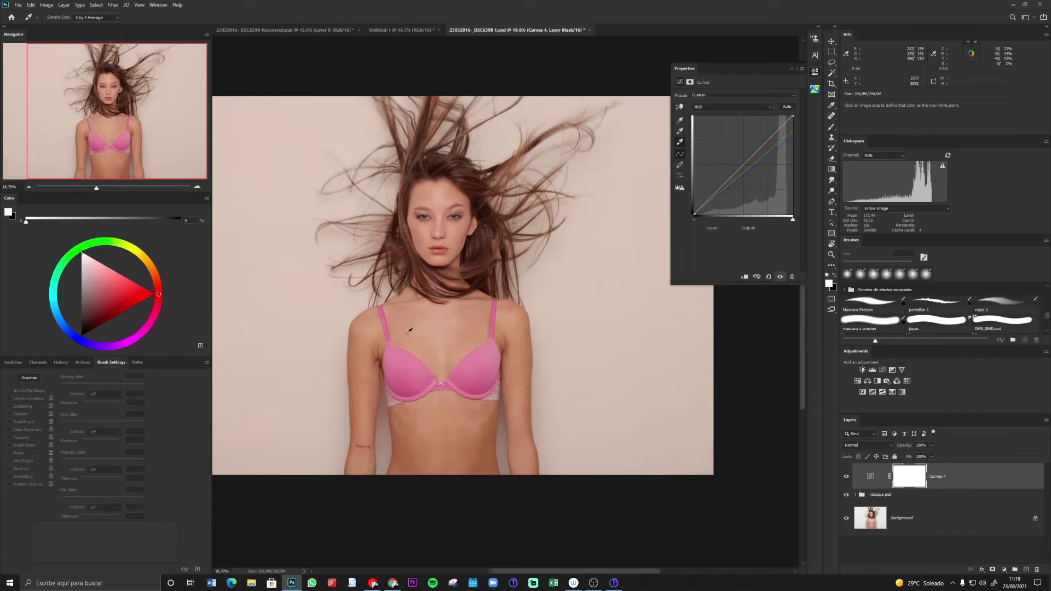
pyautogui.click(408, 331)
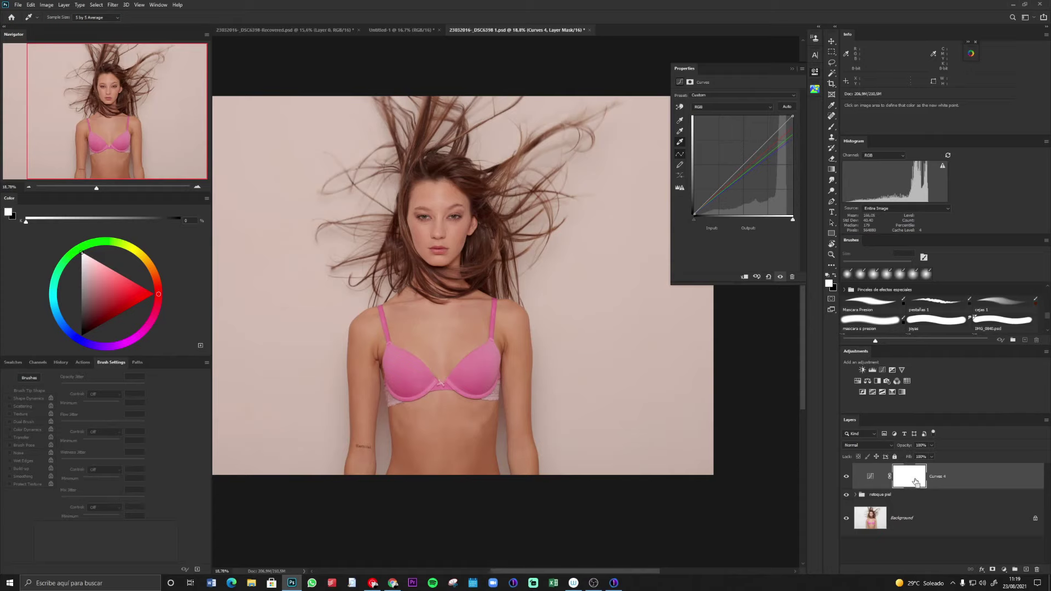
pyautogui.hotkey('ctrl', 'i')
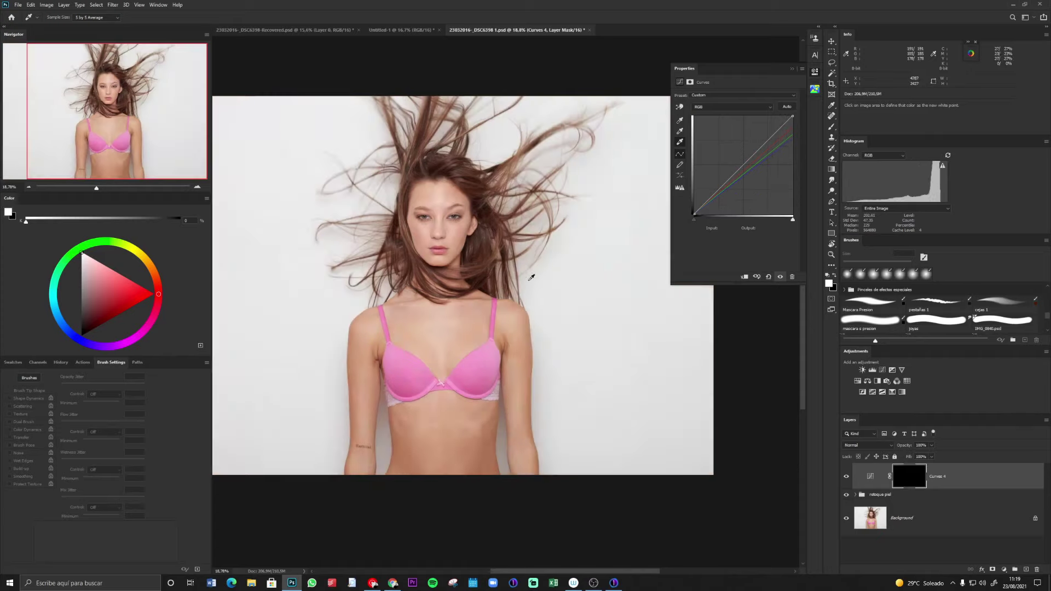
# Step: Paint the Curves 4 correction over the pale upper chest on its mask with varying brush sizes, comparing the layer hidden and shown
pyautogui.press('b')
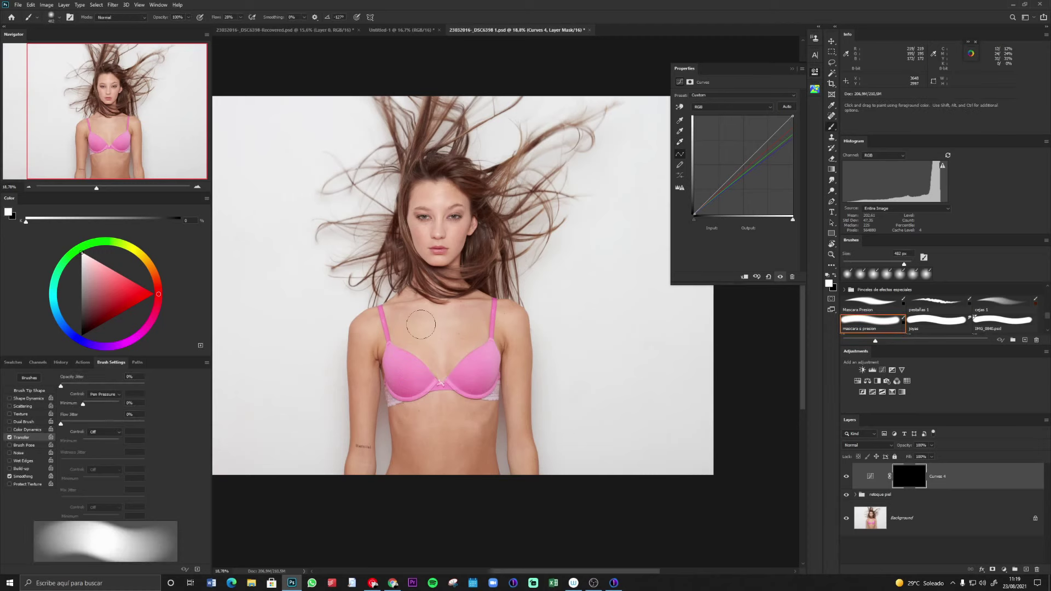
pyautogui.moveTo(421, 324)
pyautogui.mouseDown()
pyautogui.moveTo(409, 332)
pyautogui.moveTo(479, 320)
pyautogui.moveTo(459, 335)
pyautogui.moveTo(437, 330)
pyautogui.moveTo(445, 322)
pyautogui.mouseUp()
pyautogui.keyDown('alt'); pyautogui.rightClick(443, 324); pyautogui.keyUp('alt')
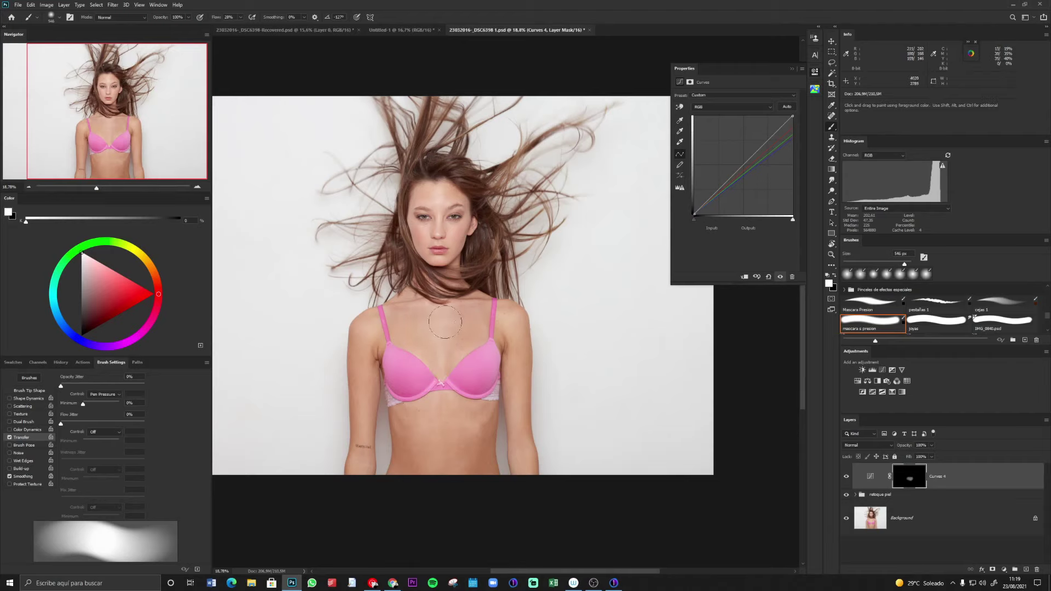
pyautogui.keyDown('alt'); pyautogui.rightClick(445, 321); pyautogui.keyUp('alt')
pyautogui.moveTo(459, 320)
pyautogui.mouseDown()
pyautogui.moveTo(412, 322)
pyautogui.moveTo(416, 339)
pyautogui.moveTo(407, 323)
pyautogui.moveTo(419, 327)
pyautogui.moveTo(398, 318)
pyautogui.moveTo(428, 322)
pyautogui.mouseUp()
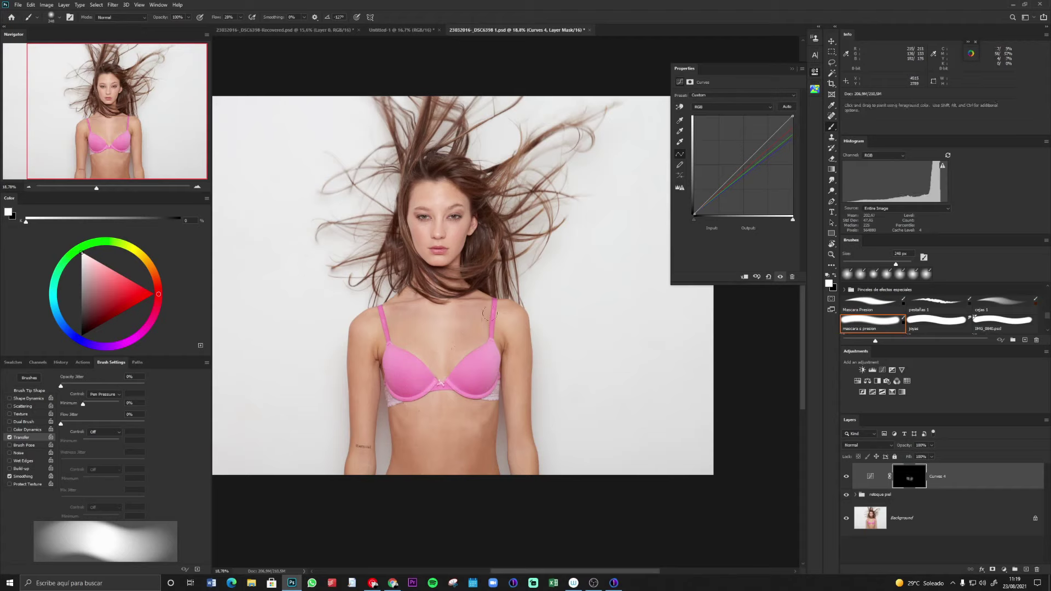
pyautogui.click(846, 476)
pyautogui.click(846, 477)
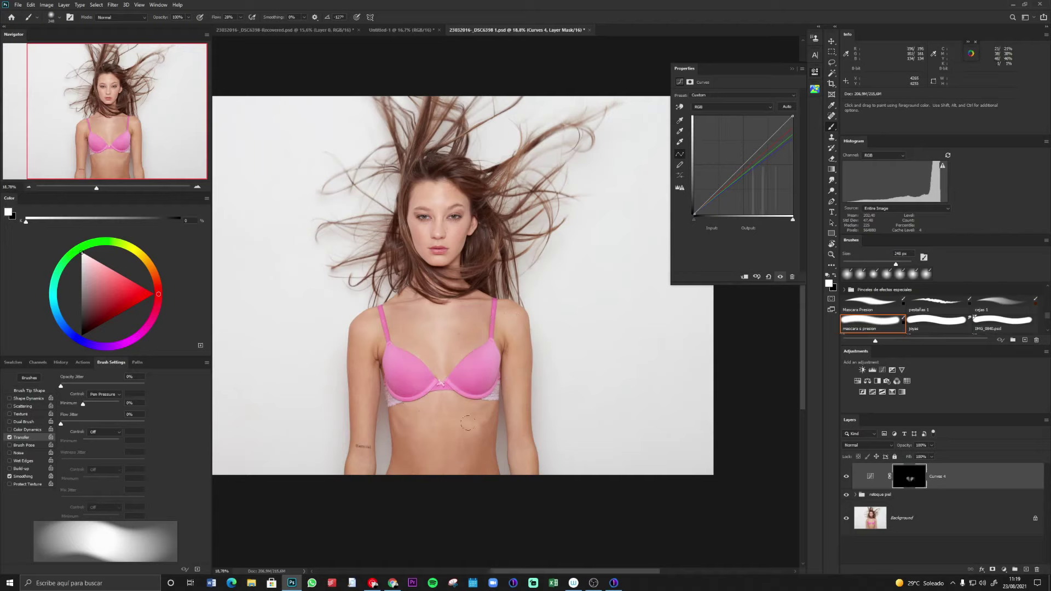
pyautogui.keyDown('alt'); pyautogui.rightClick(429, 403); pyautogui.keyUp('alt')
# Step: Expand the retoque piel group and move the Curves 4 layer into it above Curves 3
pyautogui.click(859, 496)
pyautogui.click(856, 496)
pyautogui.moveTo(943, 478); pyautogui.dragTo(946, 496)
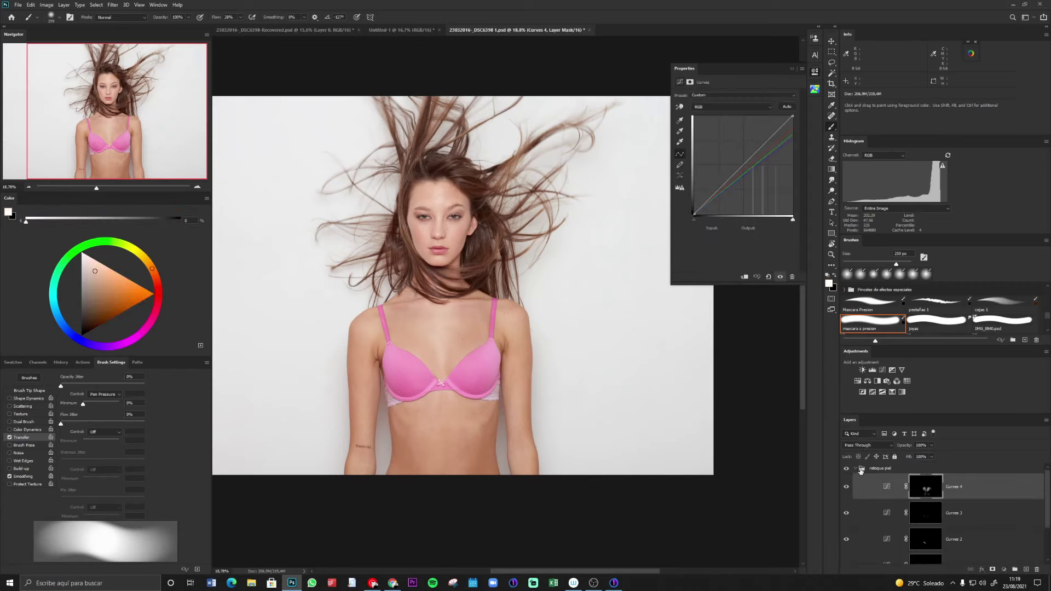
# Step: Collapse the retoque piel group and compare the skin with the whole group hidden and shown
pyautogui.click(857, 469)
pyautogui.click(847, 469)
pyautogui.click(847, 469)
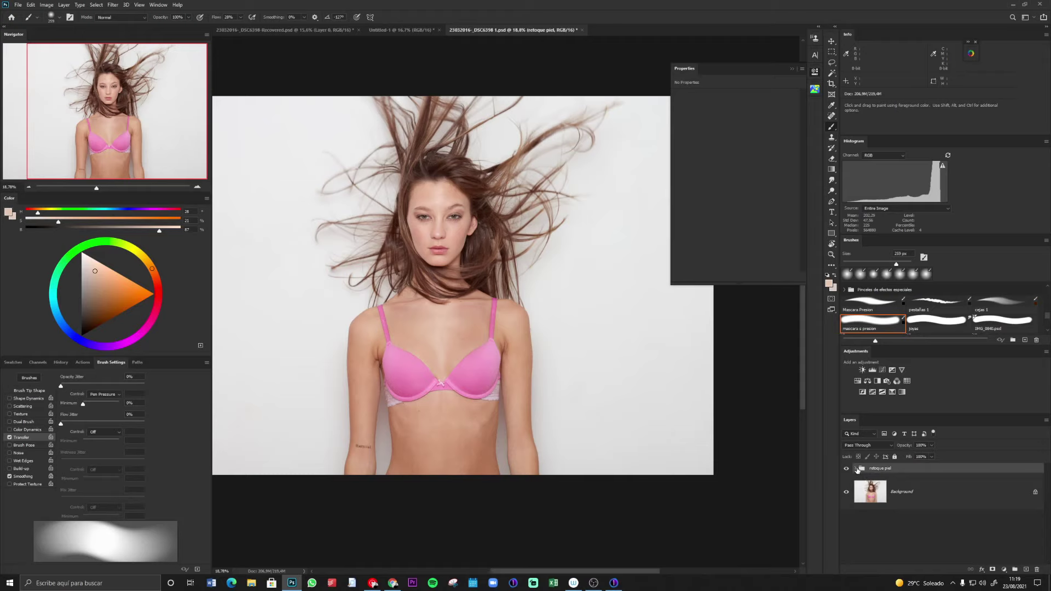
# Step: Expand the retoque piel group, make more room for its layers, and compare the skin with Curves 4 hidden and shown
pyautogui.click(857, 469)
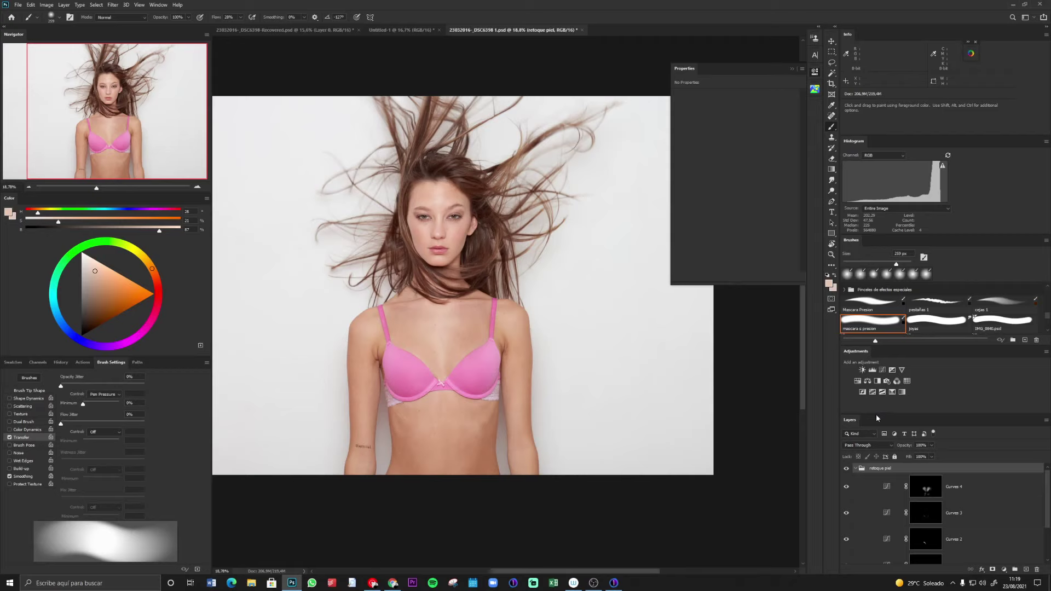
pyautogui.moveTo(876, 414); pyautogui.dragTo(884, 361)
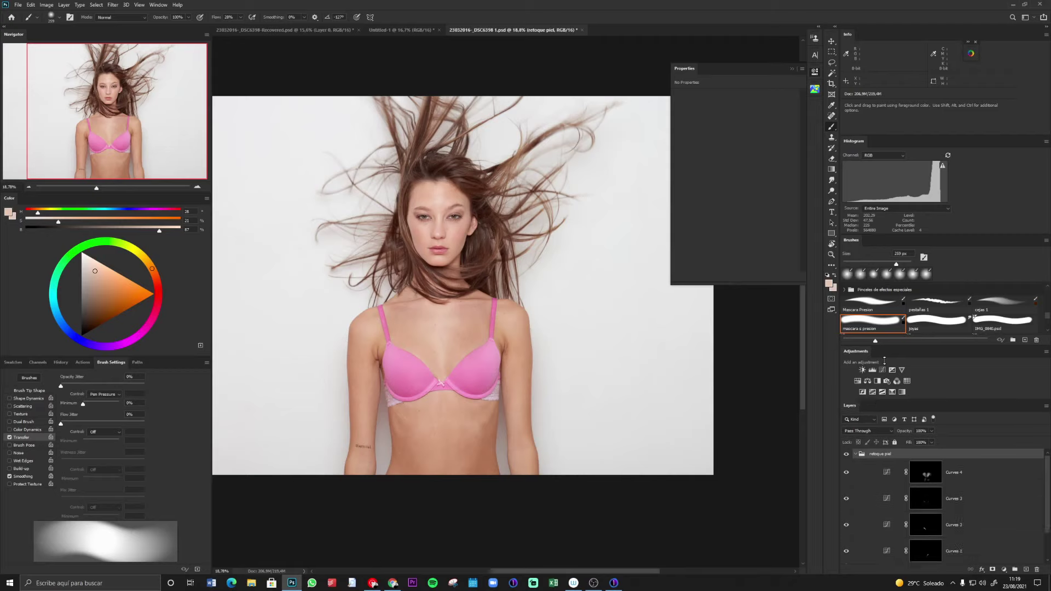
pyautogui.click(847, 473)
pyautogui.click(847, 472)
# Step: Inspect the chest close up without the adjustment properties in the way, comparing the skin with the retoque piel group hidden and shown
pyautogui.press('z')
pyautogui.moveTo(466, 379)
pyautogui.mouseDown()
pyautogui.moveTo(505, 362)
pyautogui.moveTo(497, 366)
pyautogui.mouseUp()
pyautogui.hotkey('alt', 'space')
pyautogui.press('space')
pyautogui.moveTo(499, 364)
pyautogui.mouseDown()
pyautogui.moveTo(524, 331)
pyautogui.moveTo(522, 279)
pyautogui.mouseUp()
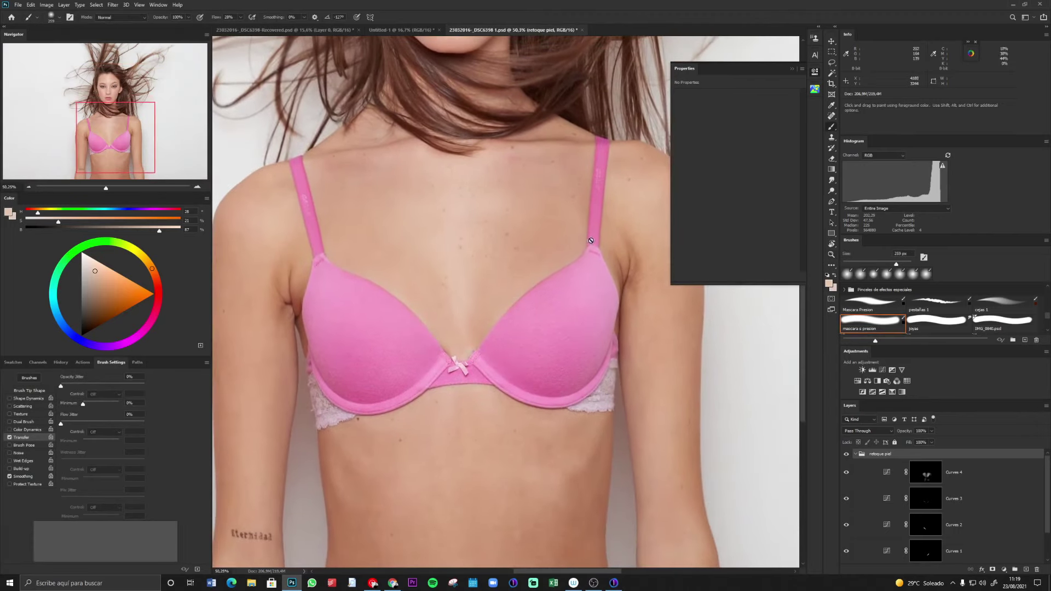
pyautogui.click(792, 70)
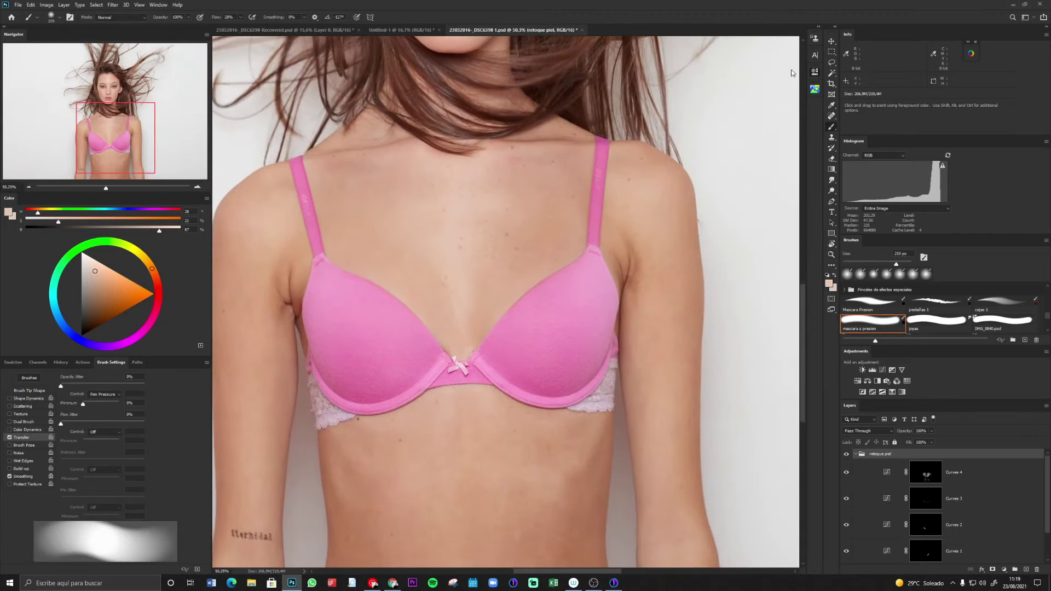
pyautogui.click(847, 455)
pyautogui.click(847, 455)
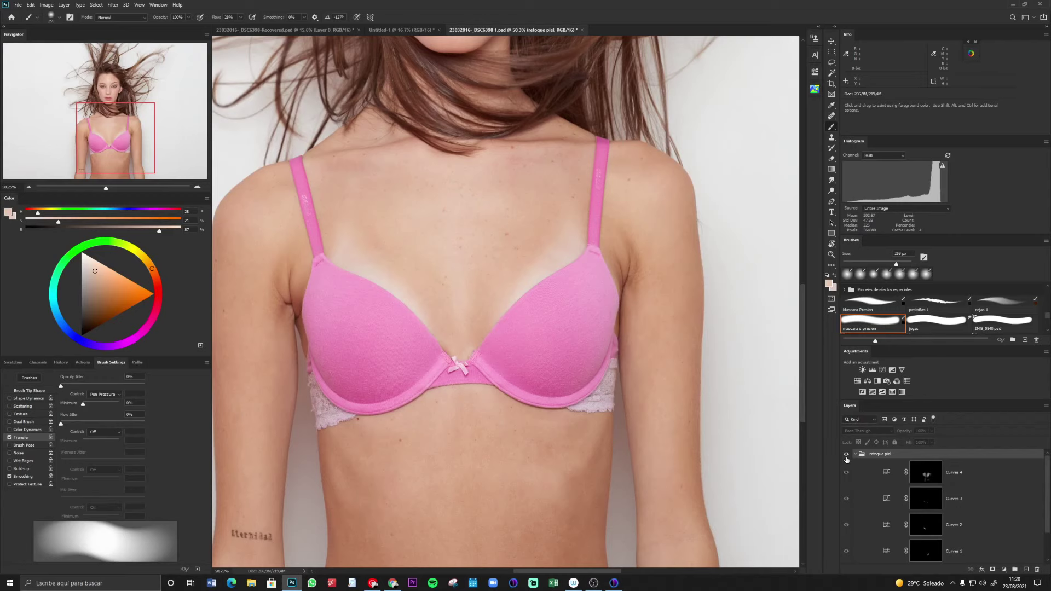
# Step: Examine the evenness of the skin tone across face, chest, arms and abdomen at different magnifications, and collapse the retoque piel group
pyautogui.press('z')
pyautogui.moveTo(675, 338); pyautogui.dragTo(603, 387)
pyautogui.hotkey('ctrl', 'space')
pyautogui.moveTo(593, 317)
pyautogui.mouseDown()
pyautogui.moveTo(607, 323)
pyautogui.moveTo(598, 347)
pyautogui.mouseUp()
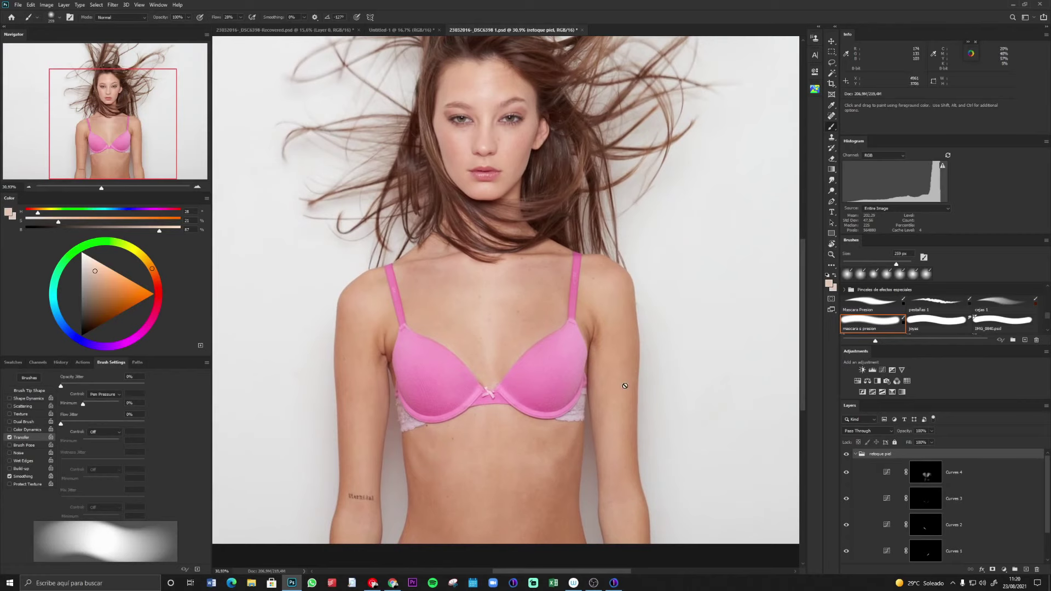
pyautogui.hotkey('ctrl', 'space')
pyautogui.moveTo(667, 407)
pyautogui.mouseDown()
pyautogui.moveTo(604, 398)
pyautogui.moveTo(604, 379)
pyautogui.mouseUp()
pyautogui.hotkey('ctrl', 'space')
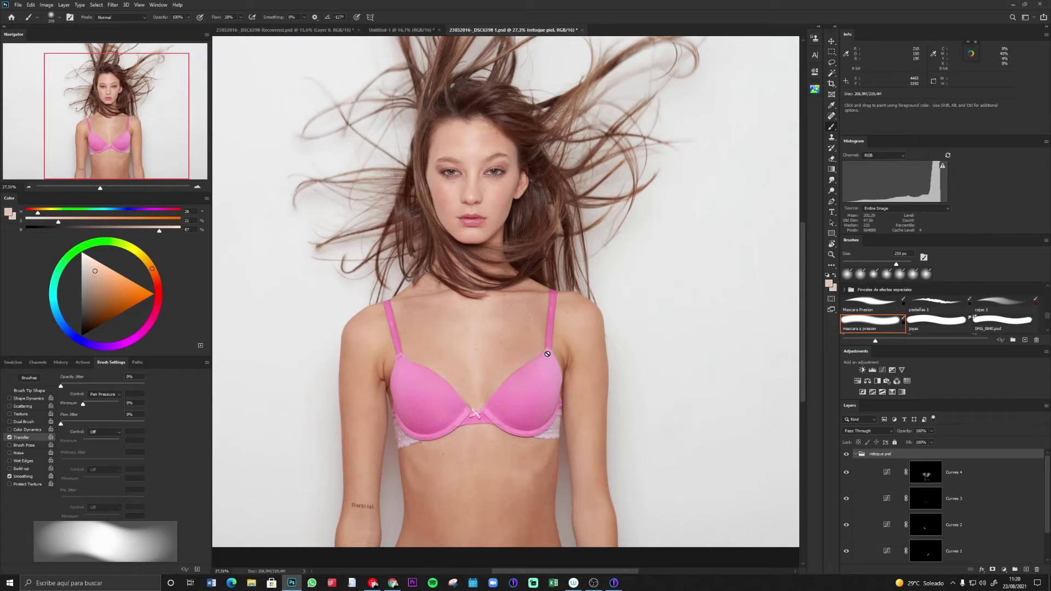
pyautogui.scroll(1, 544, 346)
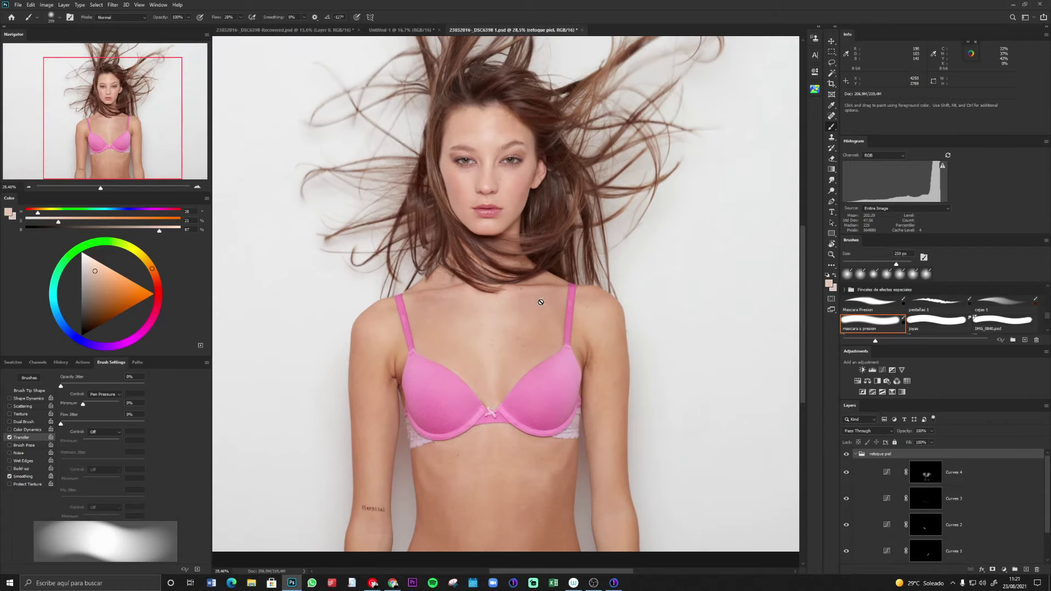
pyautogui.moveTo(551, 335); pyautogui.dragTo(558, 358)
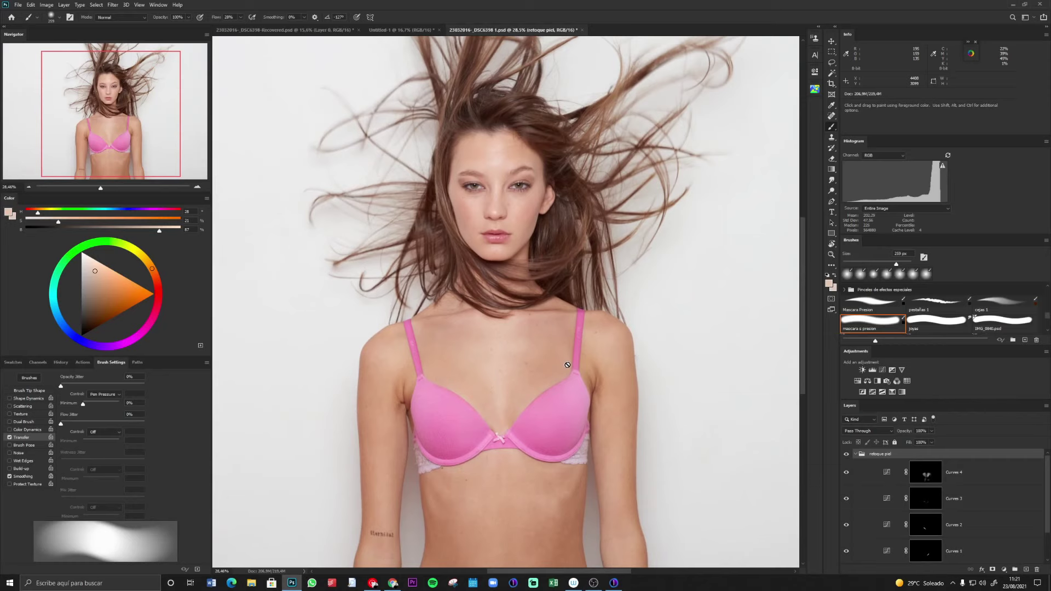
pyautogui.scroll(-6, 581, 372)
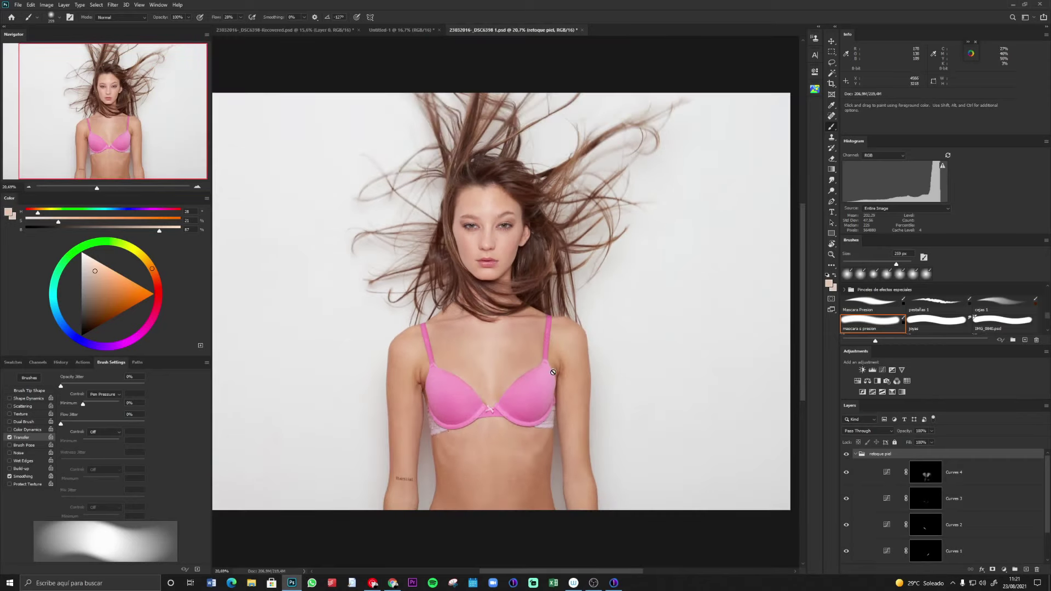
pyautogui.moveTo(553, 373)
pyautogui.mouseDown()
pyautogui.moveTo(508, 393)
pyautogui.moveTo(537, 373)
pyautogui.mouseUp()
pyautogui.scroll(4, 505, 372)
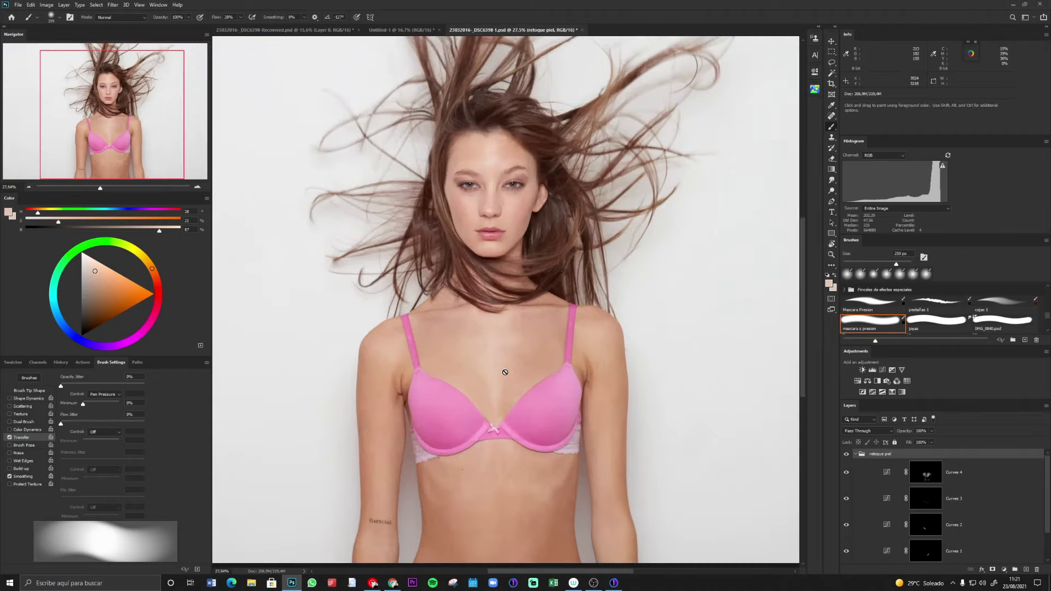
pyautogui.scroll(-4, 504, 372)
pyautogui.click(856, 454)
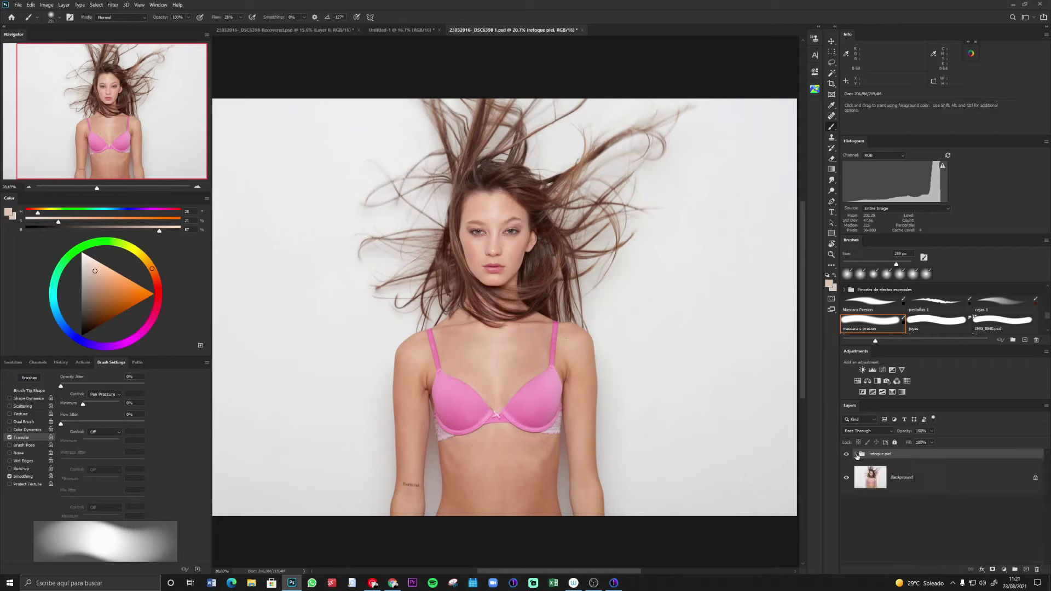